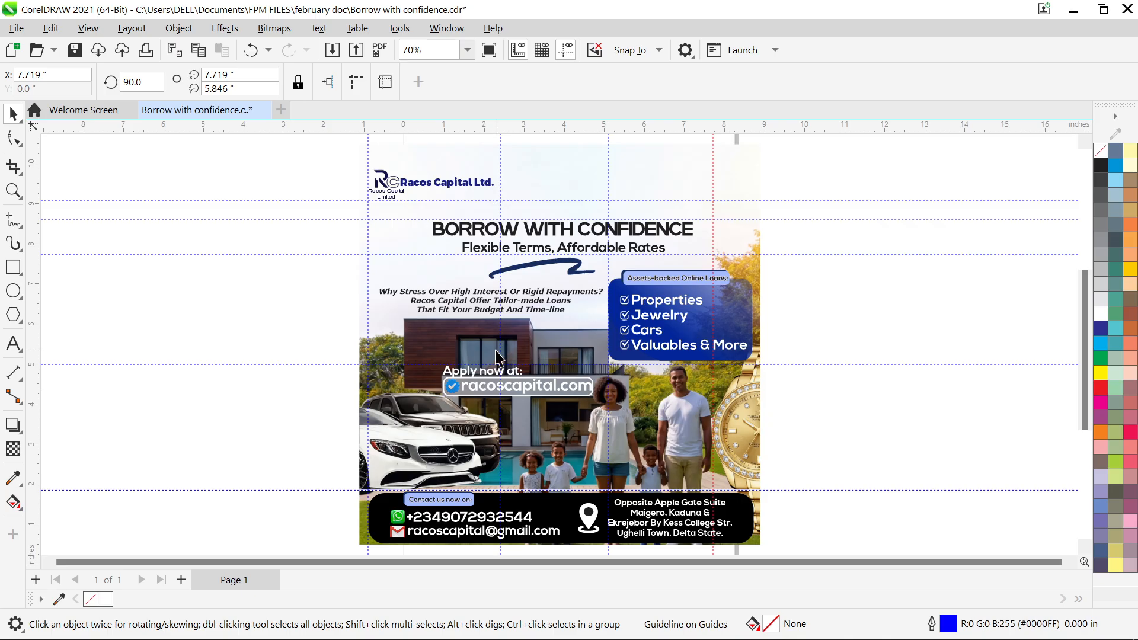
- Draw a rectangle about 4.2 by 6.0 inches in the empty area to the right of the flyer
{"action": "key", "text": "F7"}
{"action": "left_click", "coordinate": [13, 268]}
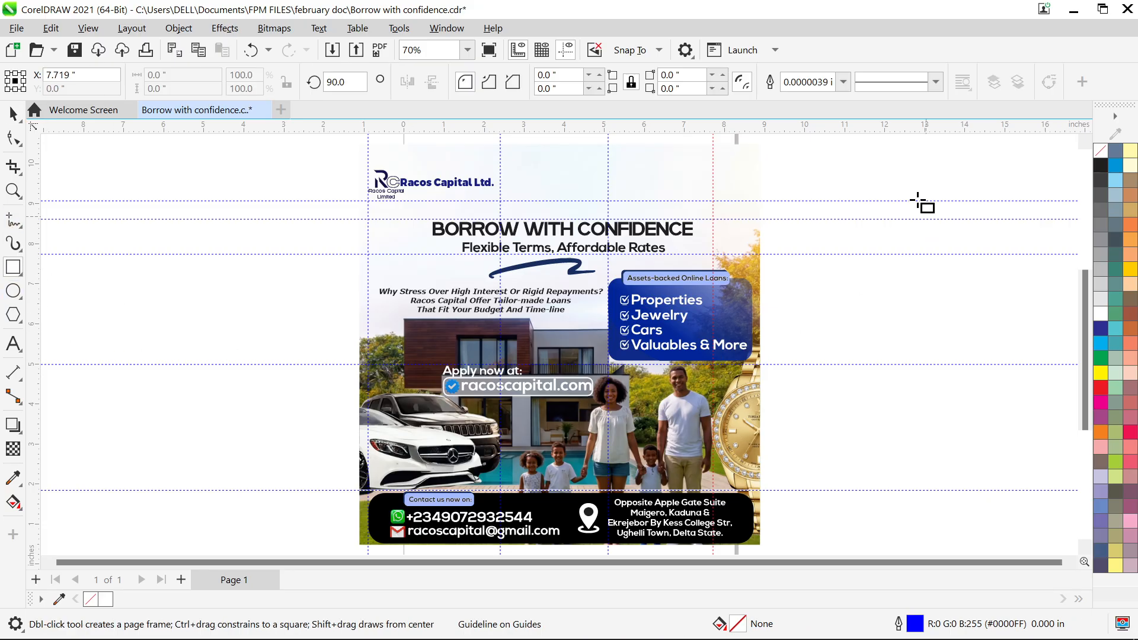
{"action": "left_click_drag", "start_coordinate": [796, 169], "coordinate": [963, 409]}
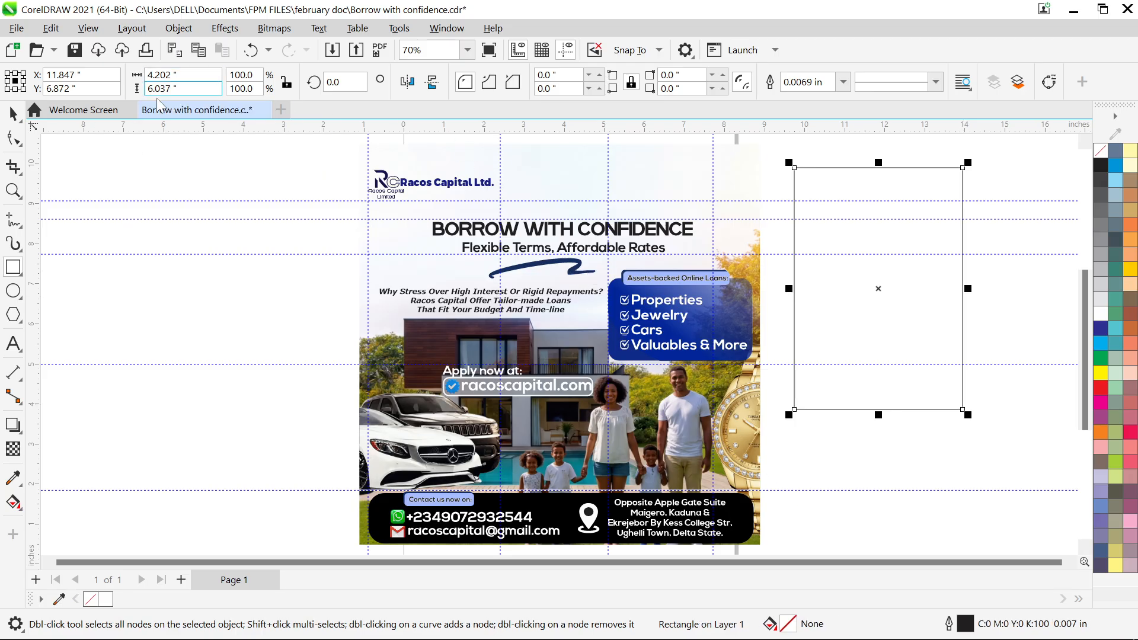
- Set the rectangle's width and height to 10 inches each
{"action": "left_click", "coordinate": [160, 75]}
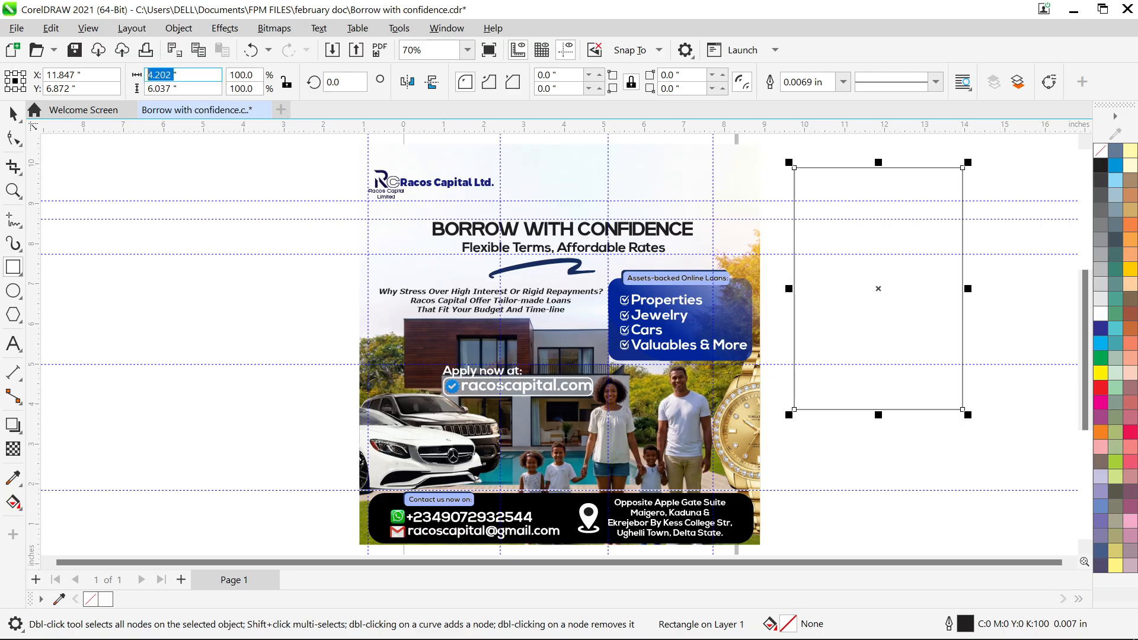
{"action": "type", "text": "10"}
{"action": "left_click", "coordinate": [178, 88]}
{"action": "type", "text": "1"}
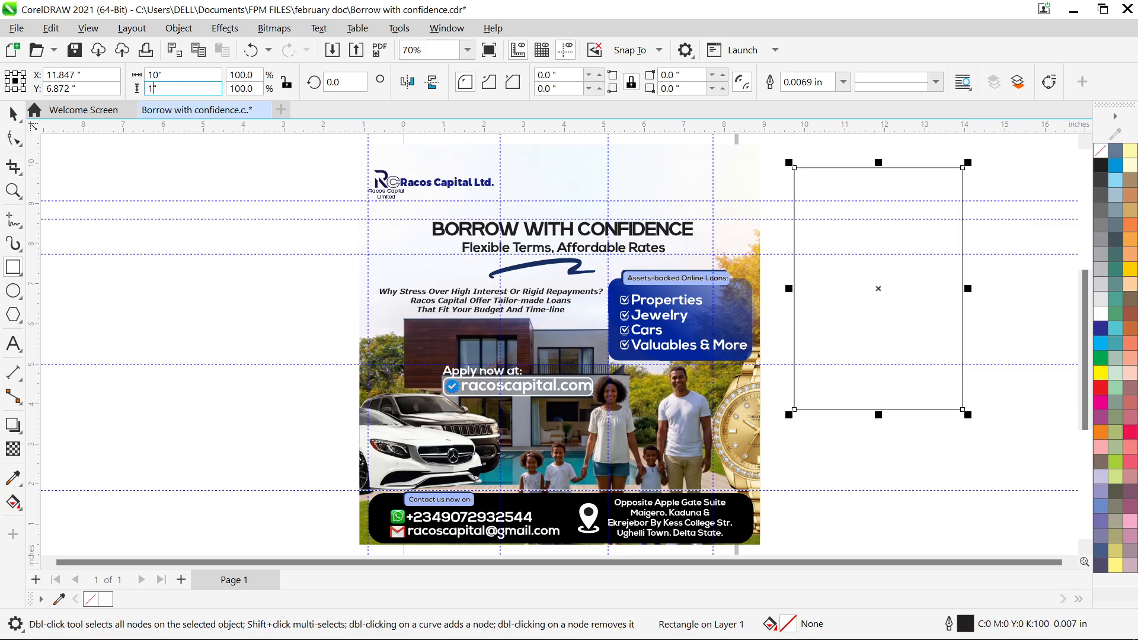
{"action": "type", "text": "0"}
{"action": "key", "text": "Return"}
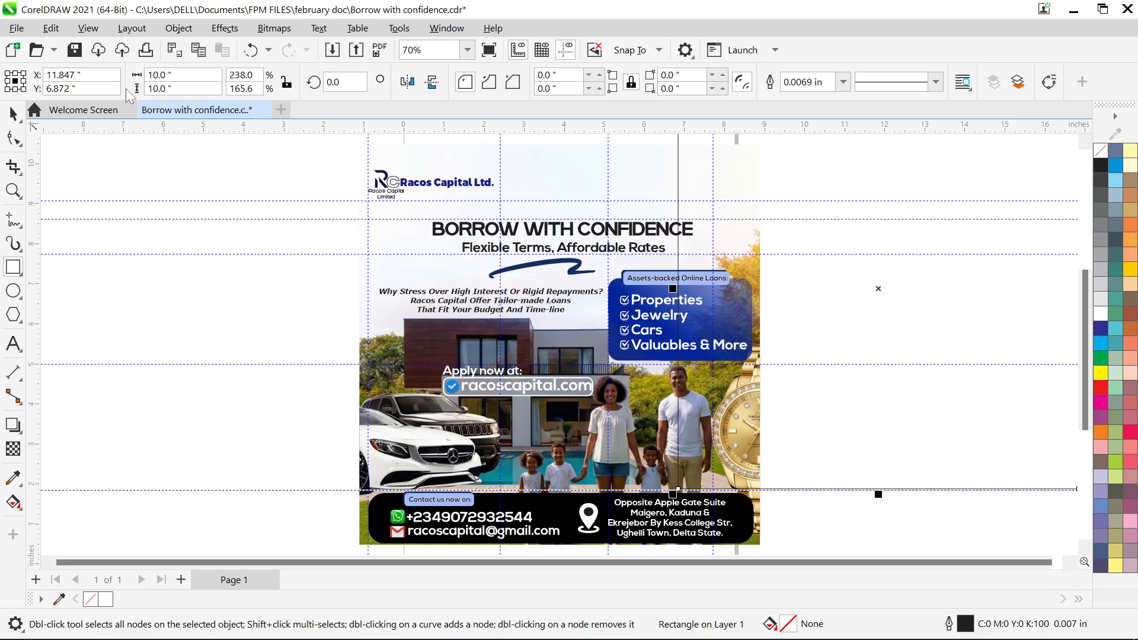
- Move the square flush against the flyer's right edge and add a horizontal guideline along its top edge
{"action": "key", "text": "space"}
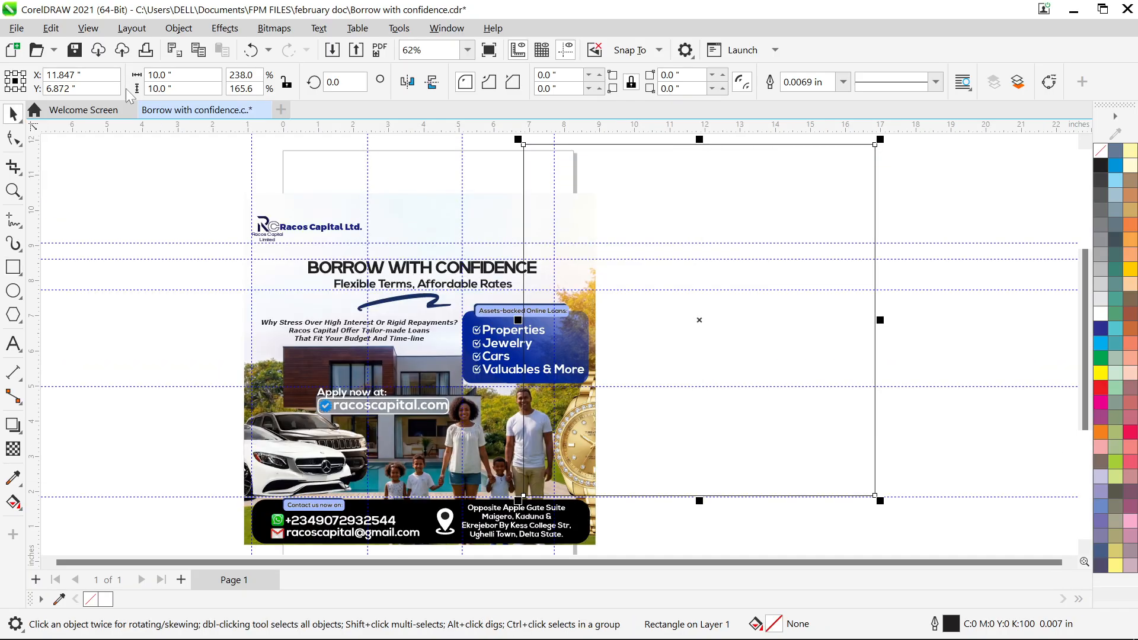
{"action": "left_click_drag", "start_coordinate": [675, 328], "coordinate": [744, 385]}
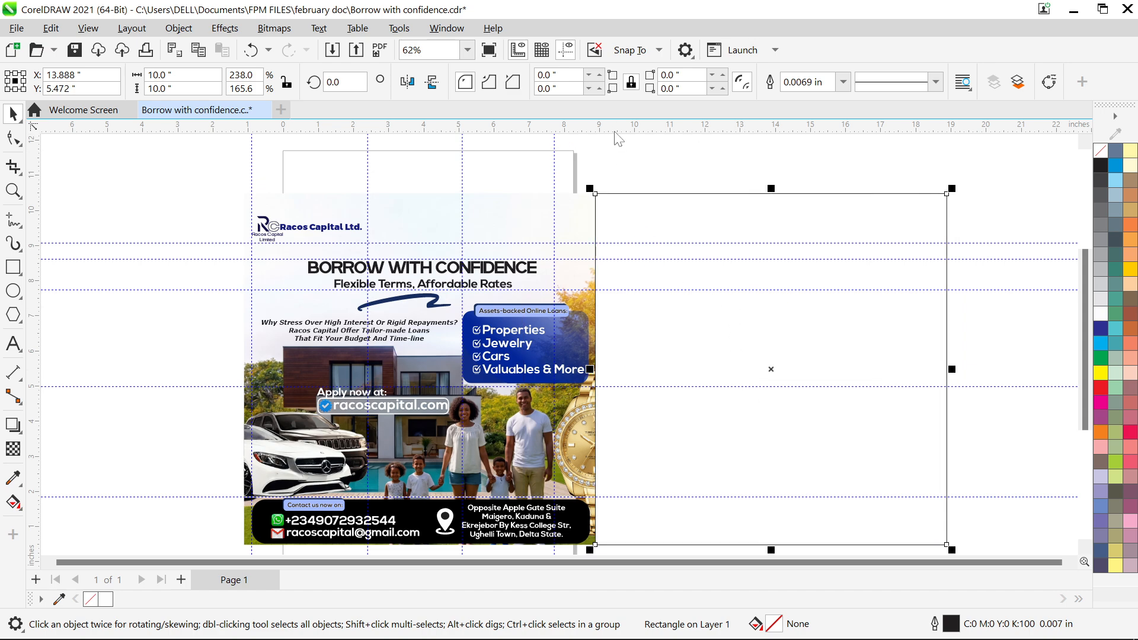
{"action": "left_click_drag", "start_coordinate": [618, 124], "coordinate": [620, 192]}
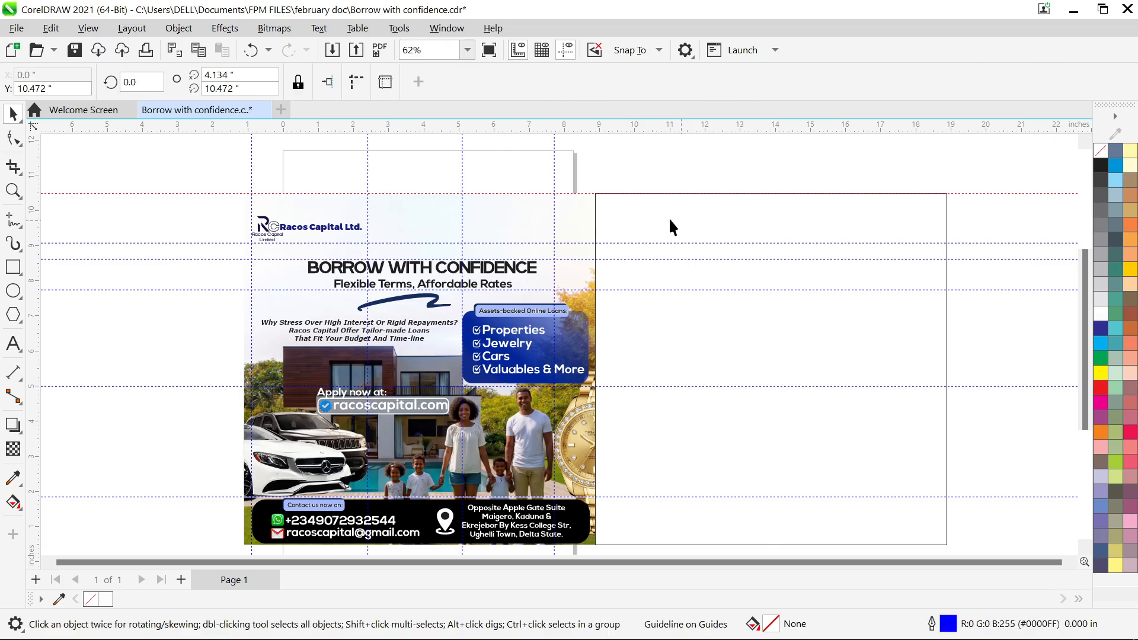
{"action": "left_click", "coordinate": [630, 225]}
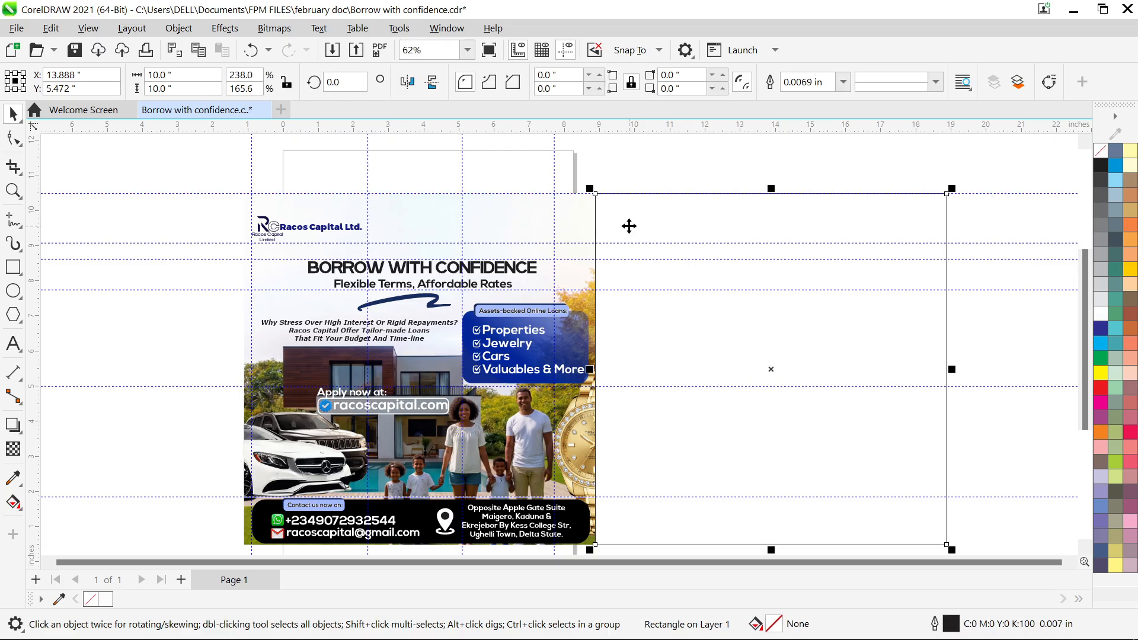
{"action": "key", "text": "Right"}
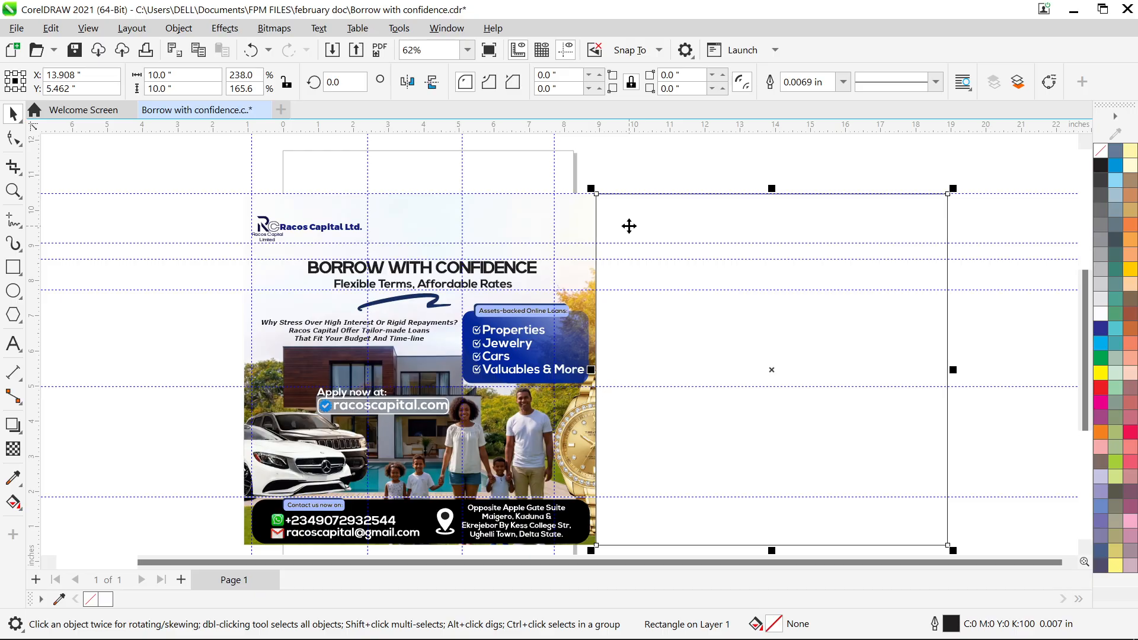
- Place a horizontal guideline along the bottom edge of the flyer and the square, at about 0.476 inches
{"action": "scroll", "coordinate": [628, 226], "scroll_direction": "up", "scroll_amount": 1}
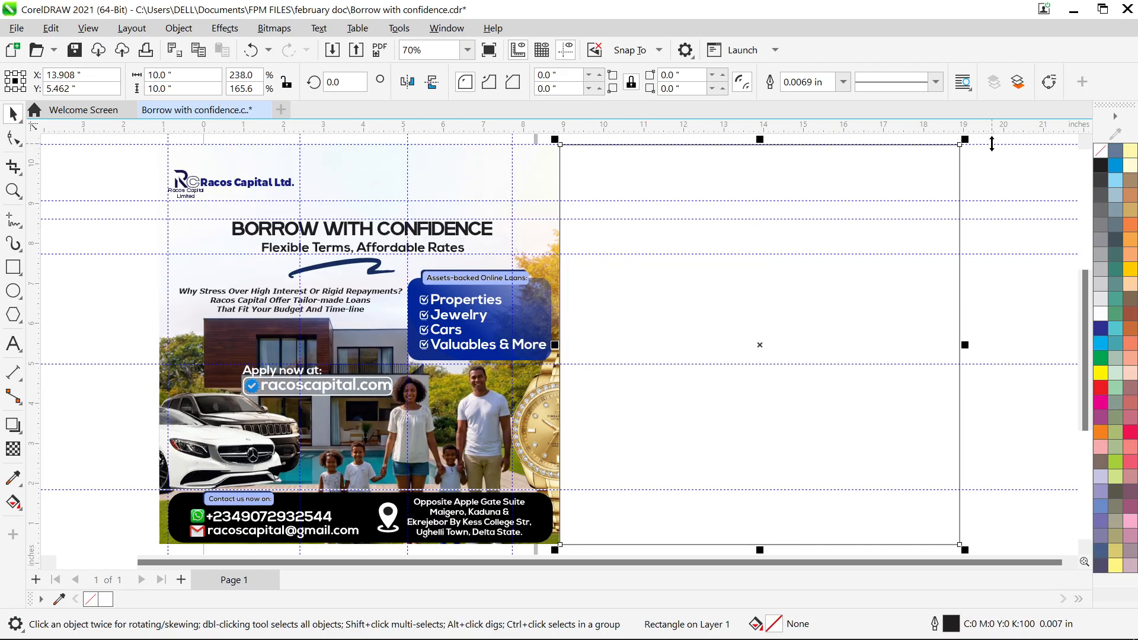
{"action": "left_click_drag", "start_coordinate": [994, 145], "coordinate": [977, 503]}
{"action": "scroll", "coordinate": [918, 476], "scroll_direction": "up", "scroll_amount": 1}
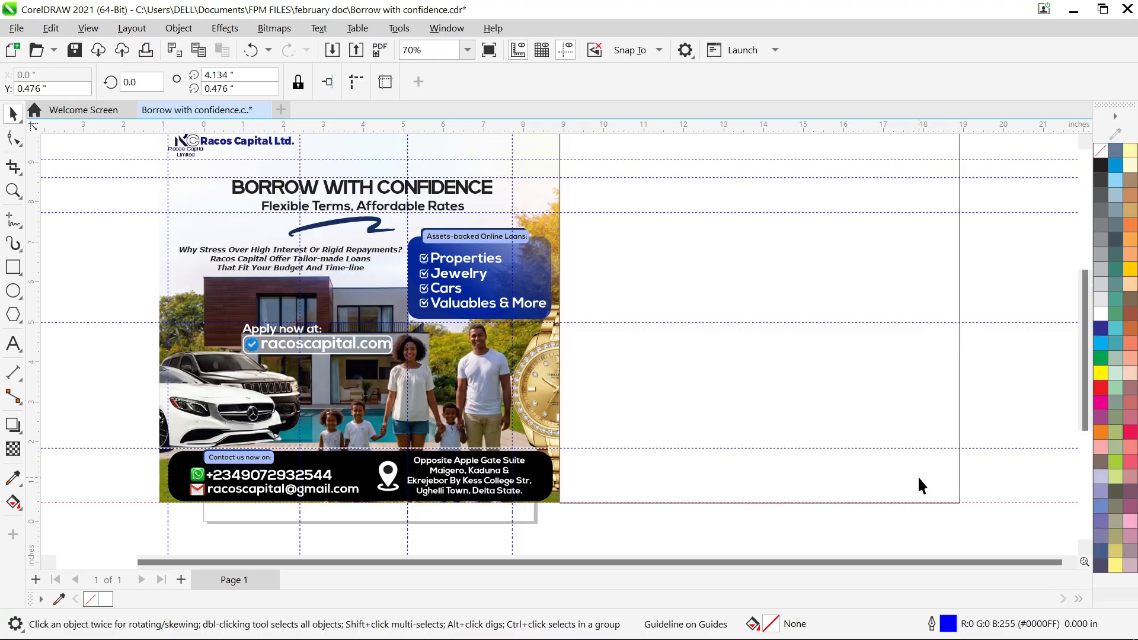
- Nudge the empty square rightward to an X position of about 14.248 inches, leaving a narrow gap beside the flyer
{"action": "left_click", "coordinate": [893, 480]}
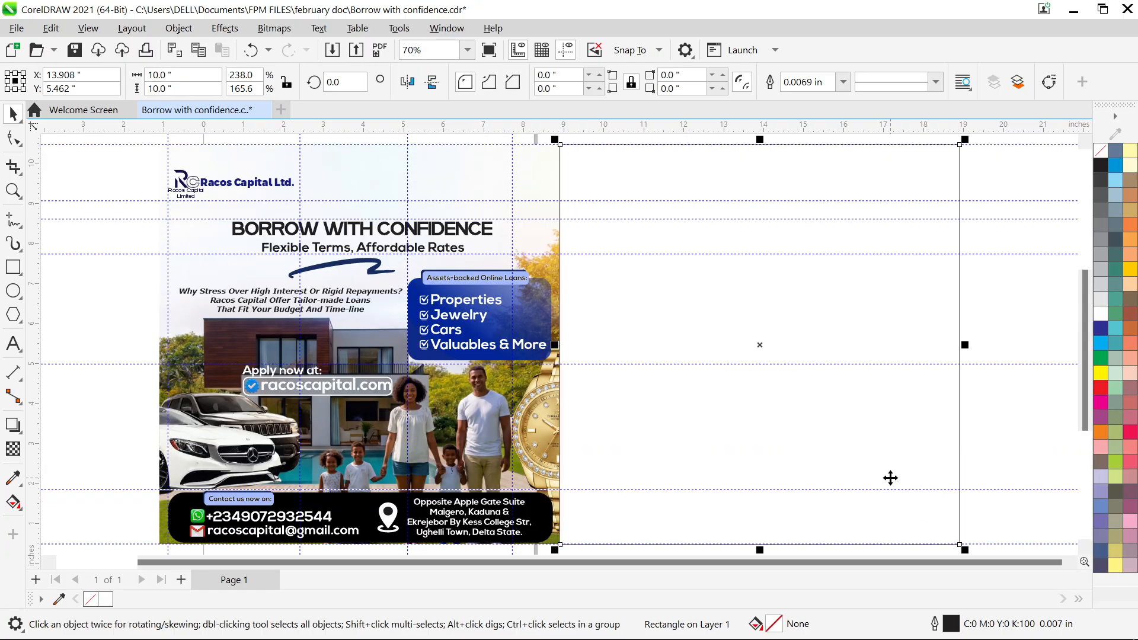
{"action": "key", "text": "Right"}
{"action": "key", "text": "Right"}
{"action": "key", "text": "Right"}
{"action": "key", "text": "Right"}
{"action": "key", "text": "Right"}
{"action": "key", "text": "Right"}
{"action": "key", "text": "Right"}
{"action": "key", "text": "Right"}
{"action": "key", "text": "Right"}
{"action": "key", "text": "Right"}
{"action": "key", "text": "Right"}
{"action": "key", "text": "Right"}
{"action": "key", "text": "Right"}
{"action": "key", "text": "Right"}
{"action": "key", "text": "Right"}
{"action": "key", "text": "Right"}
{"action": "key", "text": "Right"}
{"action": "key", "text": "Right"}
{"action": "key", "text": "Right"}
{"action": "key", "text": "Right"}
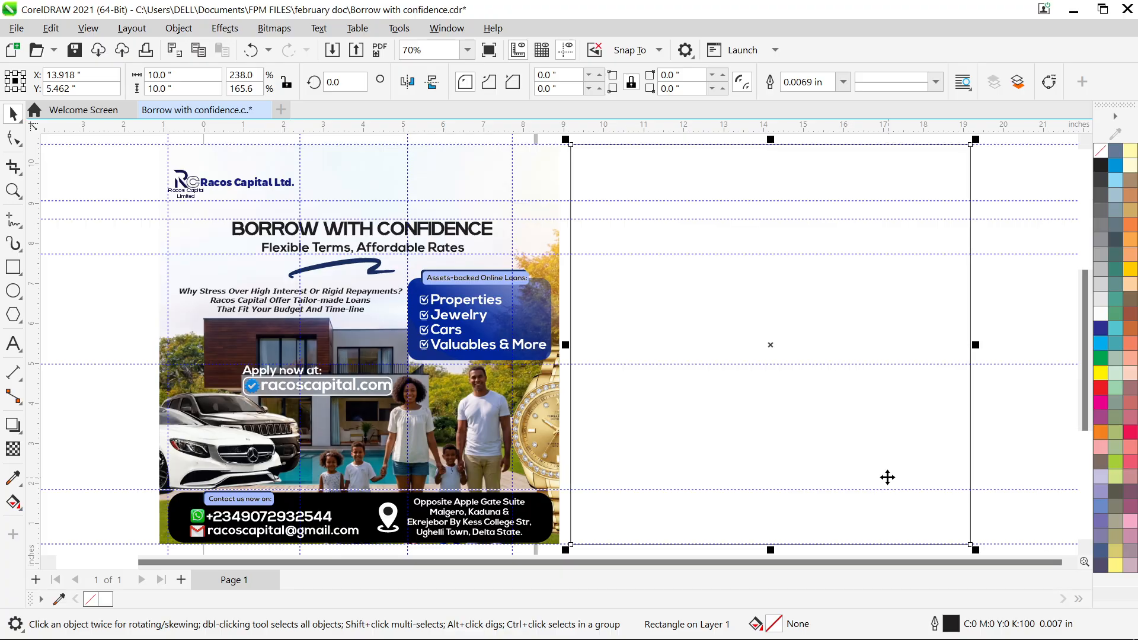
{"action": "key", "text": "Right"}
{"action": "key", "text": "Right"}
{"action": "key", "text": "Right"}
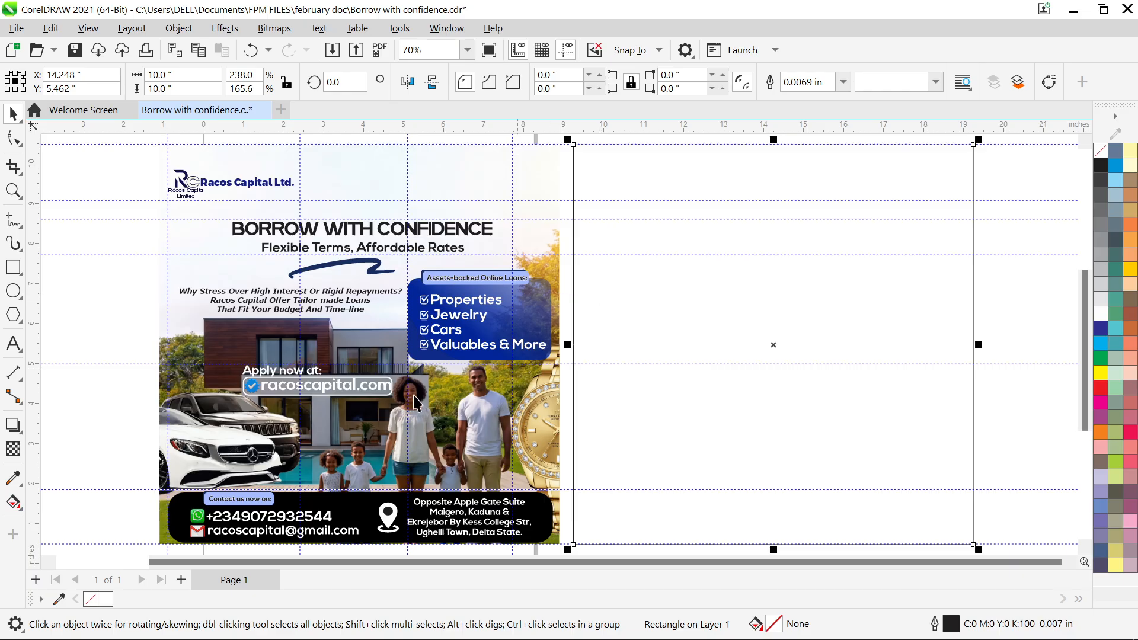
- Open the flyer's PowerClip contents for editing and copy the background image of the house and family
{"action": "left_click", "coordinate": [347, 340]}
{"action": "left_click", "coordinate": [346, 341]}
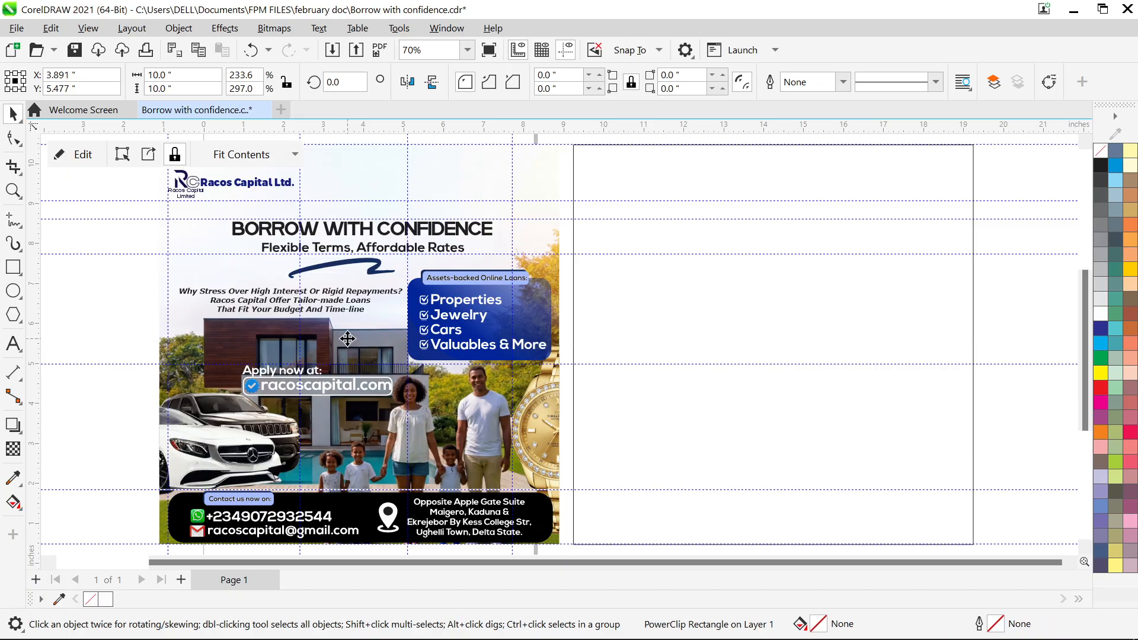
{"action": "left_click", "coordinate": [347, 340], "text": "ctrl"}
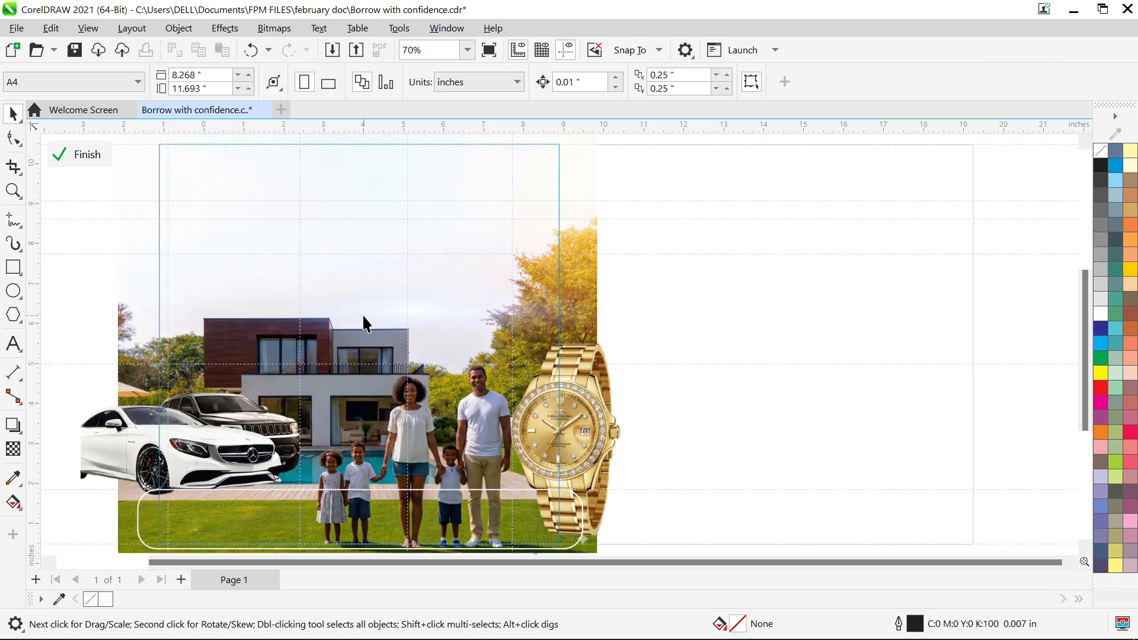
{"action": "left_click", "coordinate": [364, 315]}
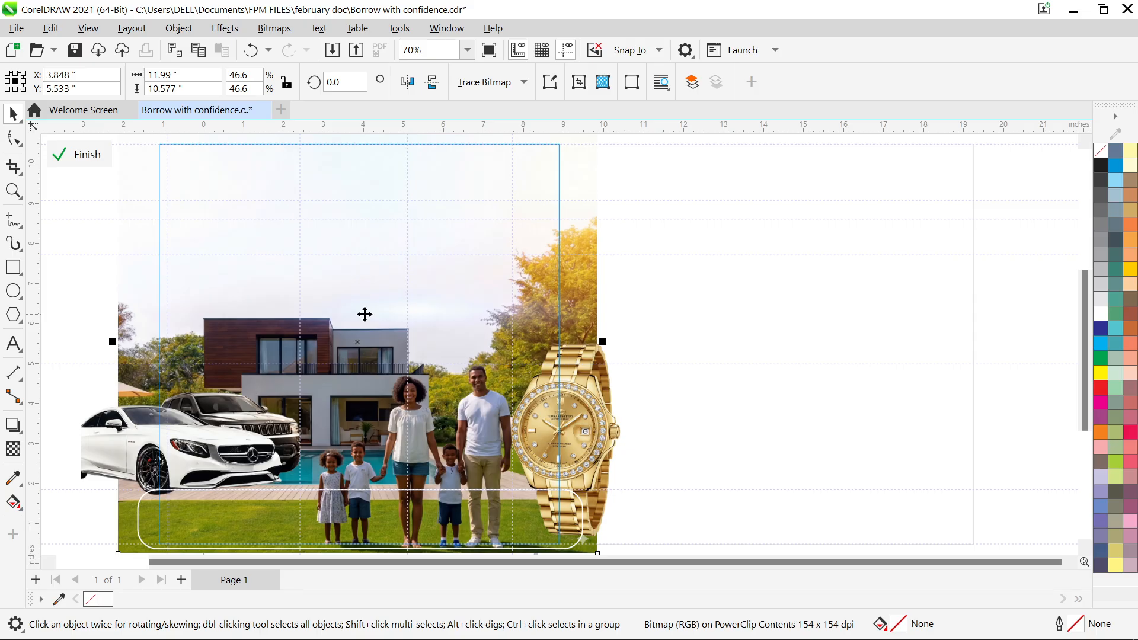
{"action": "key", "text": "ctrl+c"}
- Try moving the gold watch and the cars off the background image, undoing each move
{"action": "scroll", "coordinate": [336, 504], "scroll_direction": "up", "scroll_amount": 5}
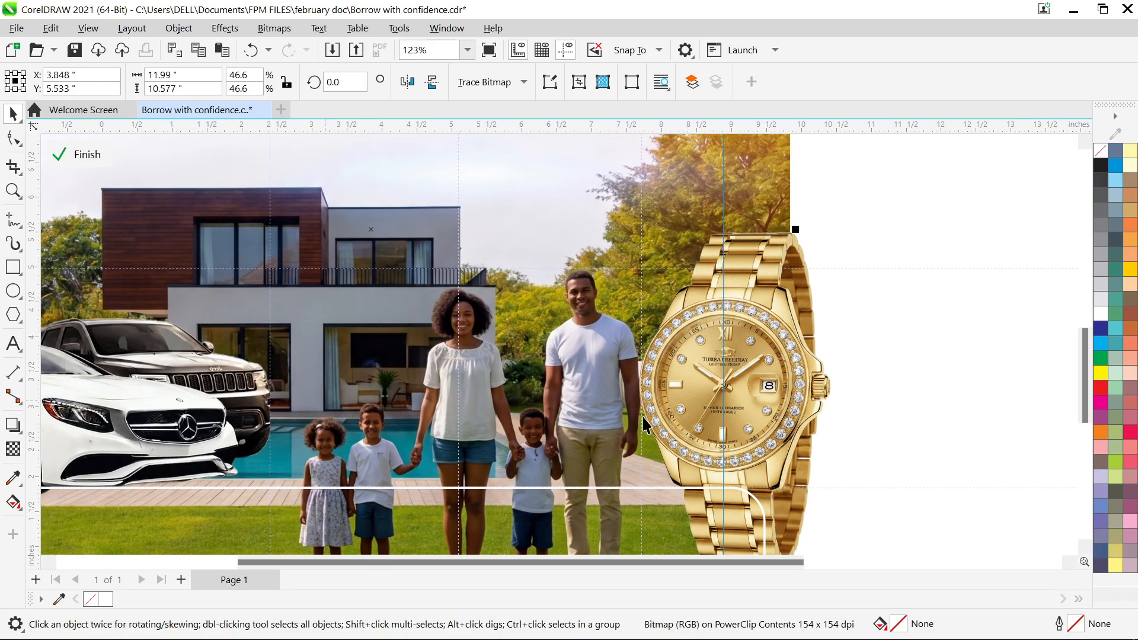
{"action": "scroll", "coordinate": [643, 418], "scroll_direction": "down", "scroll_amount": 3}
{"action": "left_click", "coordinate": [707, 408]}
{"action": "left_click_drag", "start_coordinate": [727, 419], "coordinate": [905, 435]}
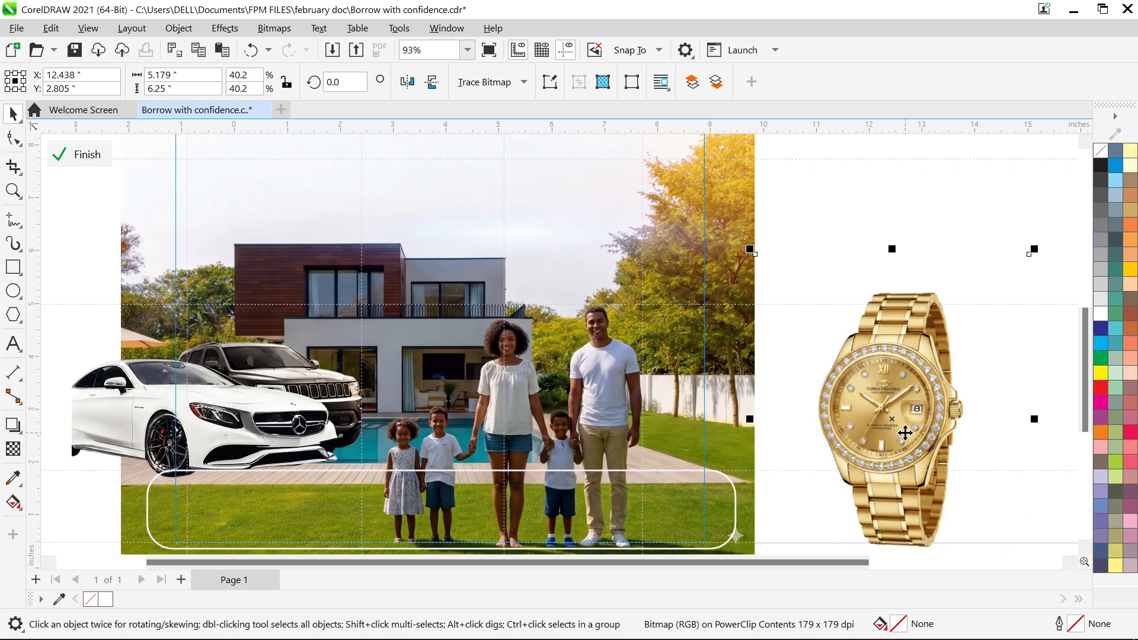
{"action": "key", "text": "ctrl+z"}
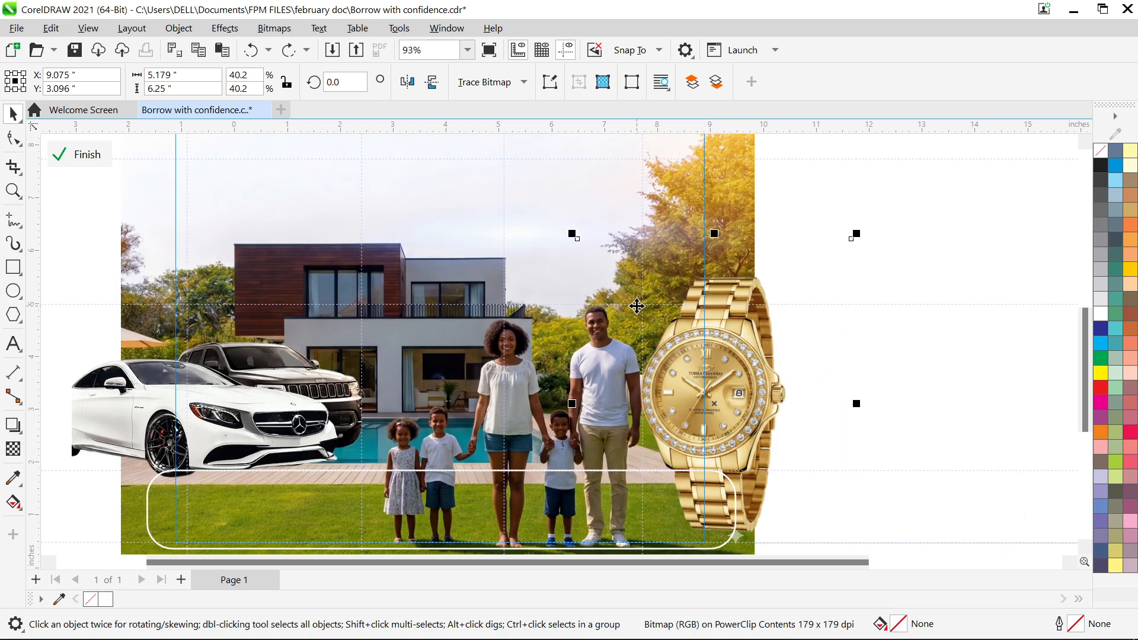
{"action": "left_click", "coordinate": [224, 417]}
{"action": "left_click_drag", "start_coordinate": [252, 425], "coordinate": [80, 424]}
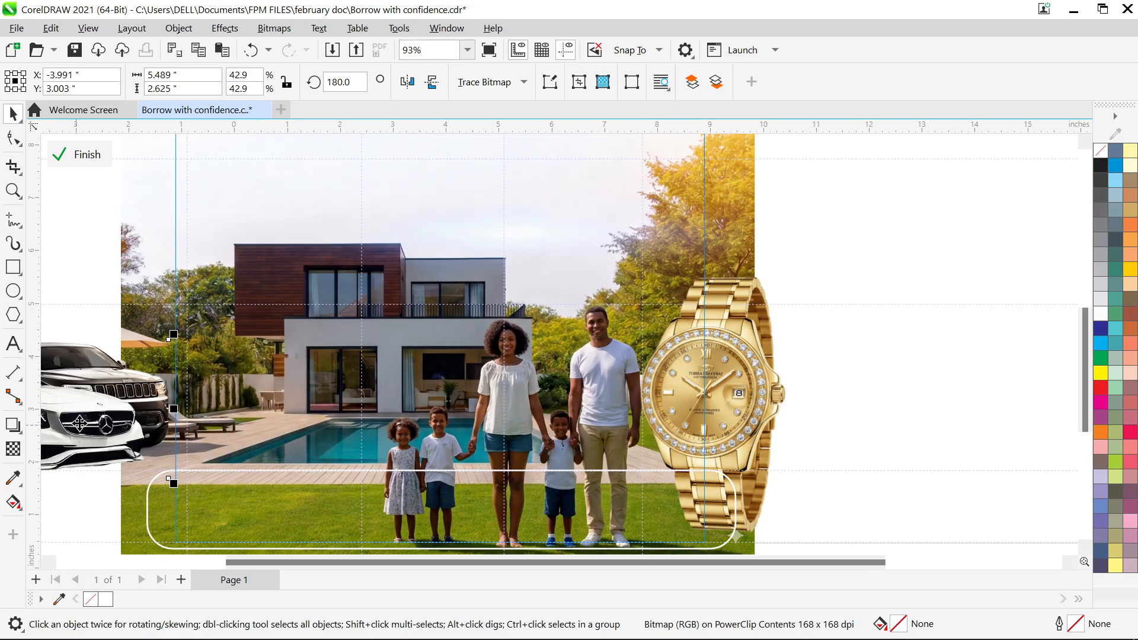
{"action": "key", "text": "ctrl+z"}
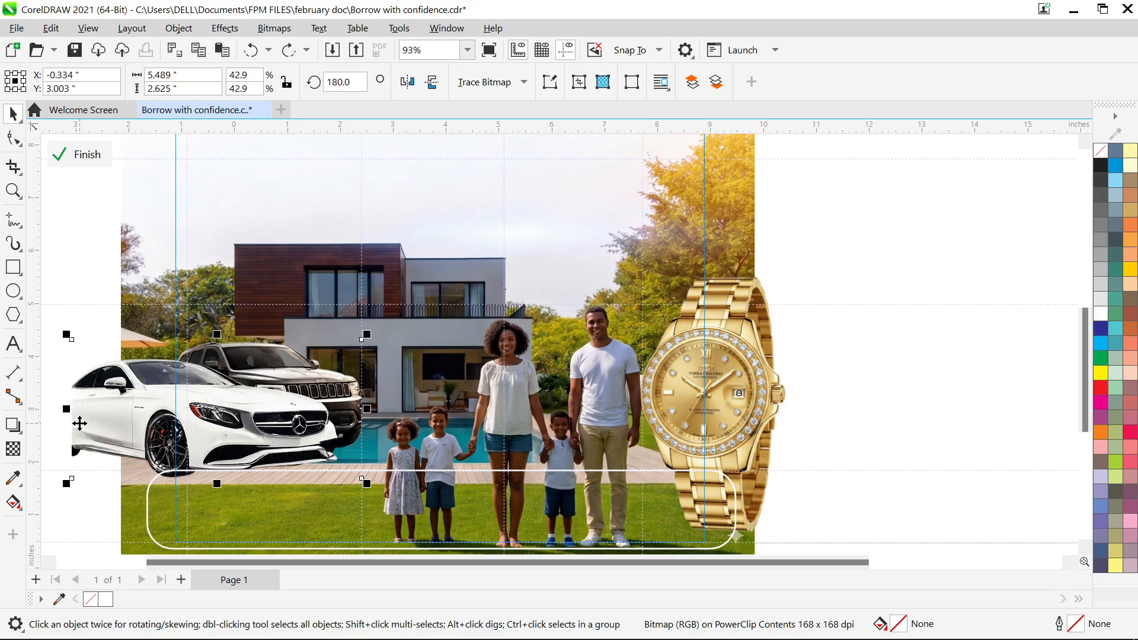
- Finish editing the PowerClip and paste the copied house and family image onto the page
{"action": "scroll", "coordinate": [79, 423], "scroll_direction": "down", "scroll_amount": 2}
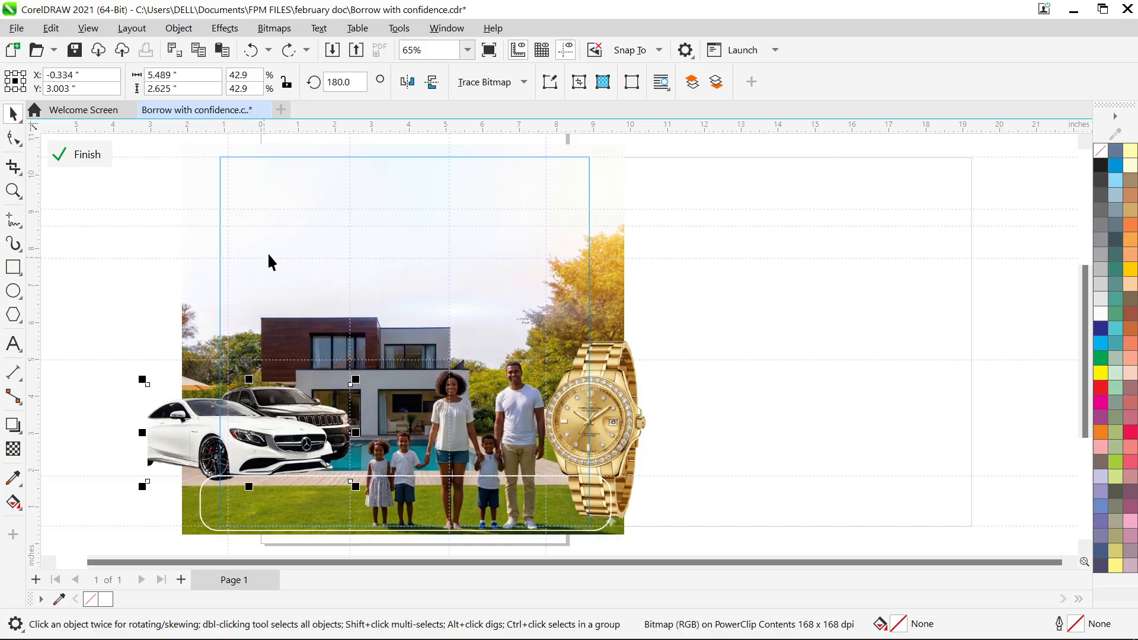
{"action": "left_click", "coordinate": [283, 244]}
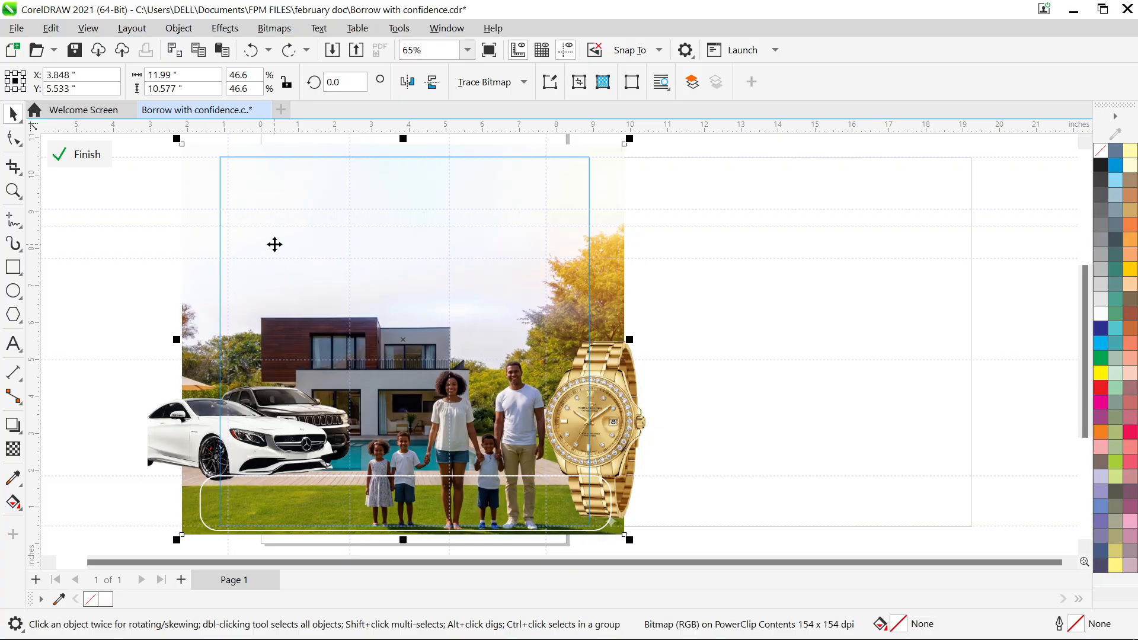
{"action": "right_click", "coordinate": [279, 233]}
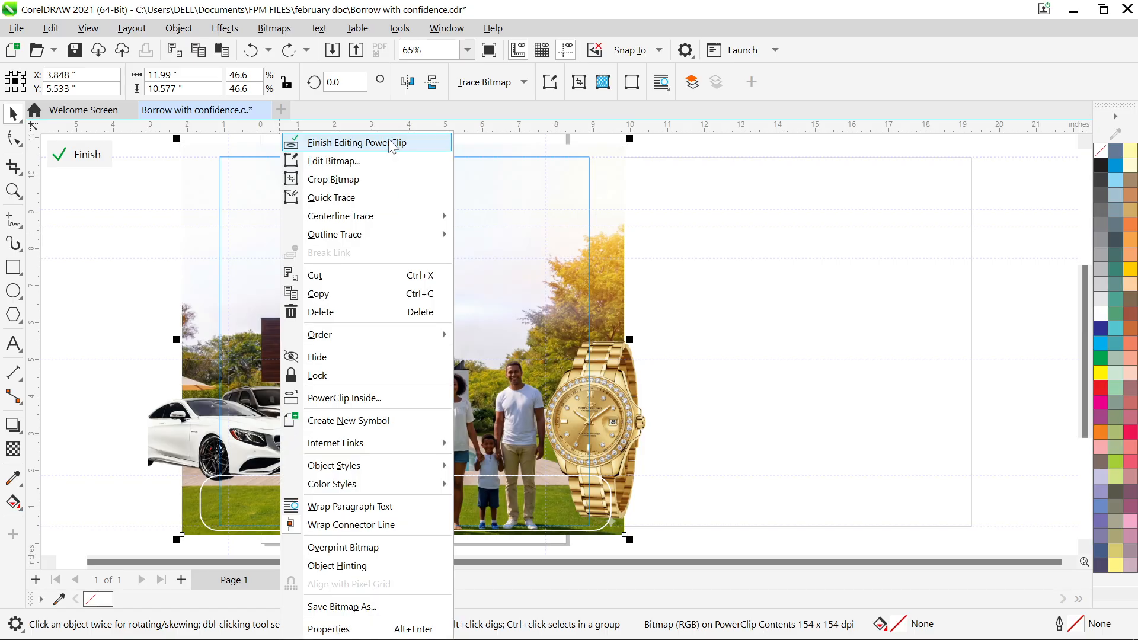
{"action": "left_click", "coordinate": [372, 141]}
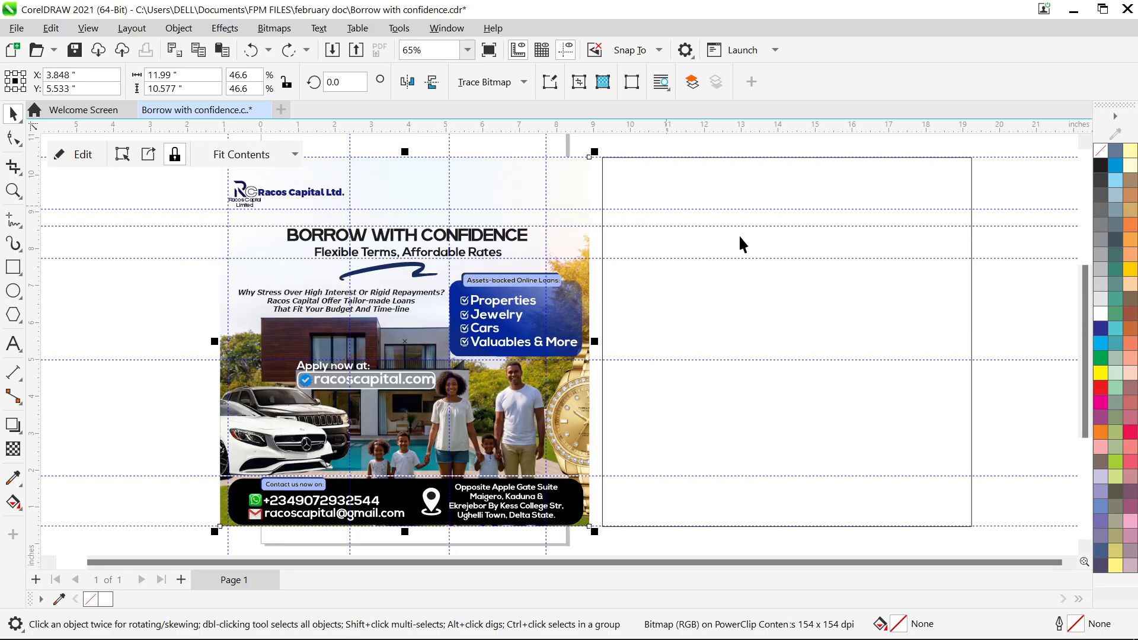
{"action": "key", "text": "ctrl+z"}
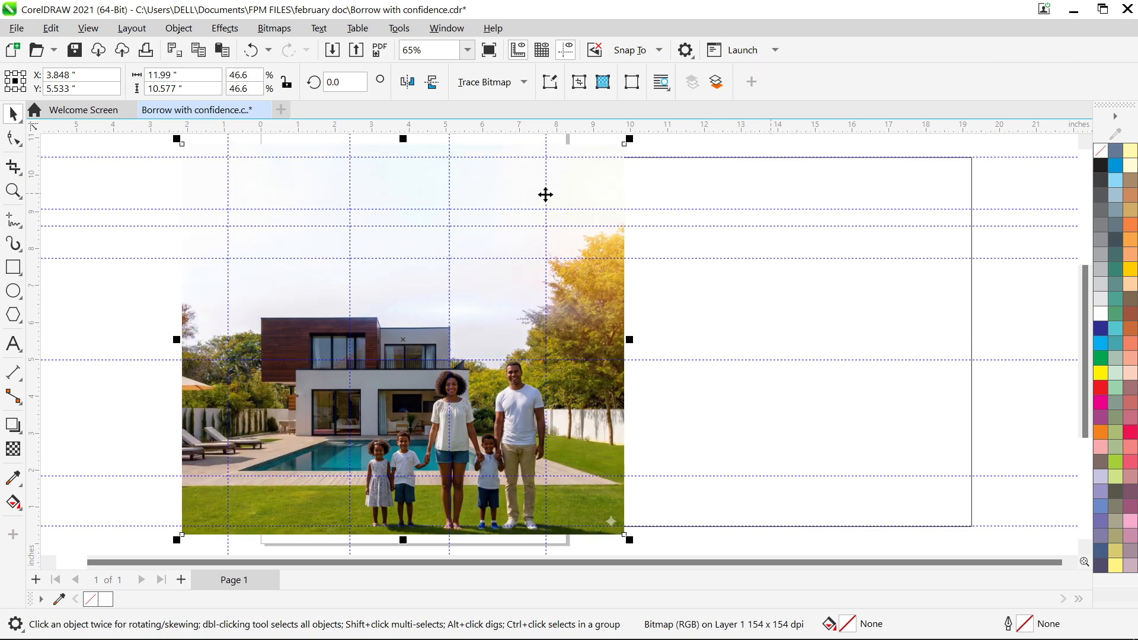
{"action": "left_click", "coordinate": [186, 29]}
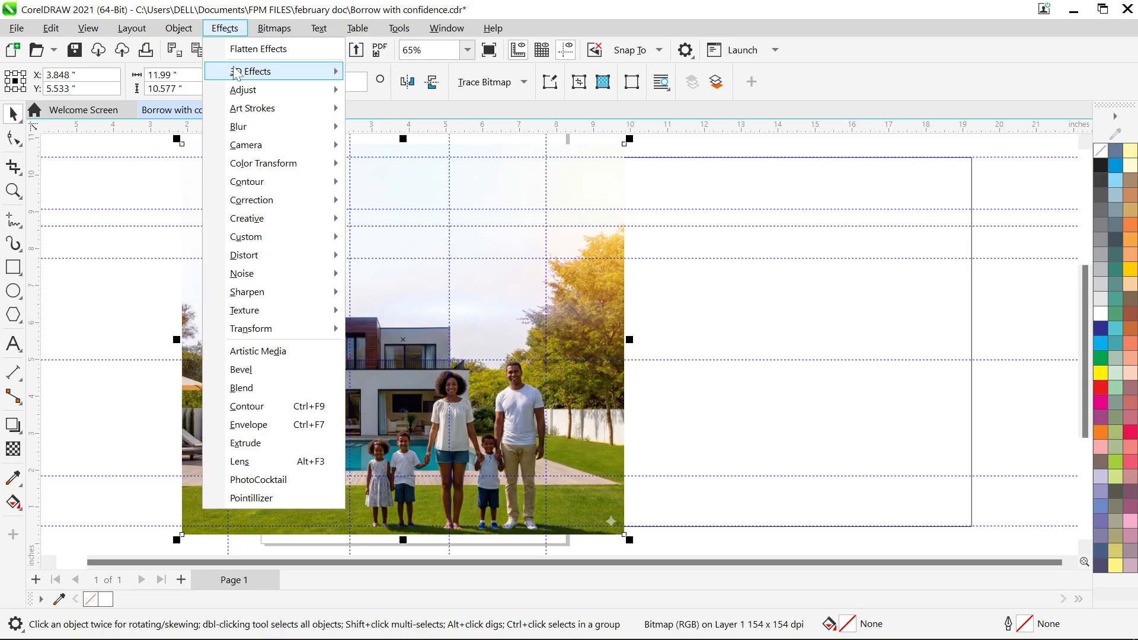
{"action": "left_click", "coordinate": [148, 13]}
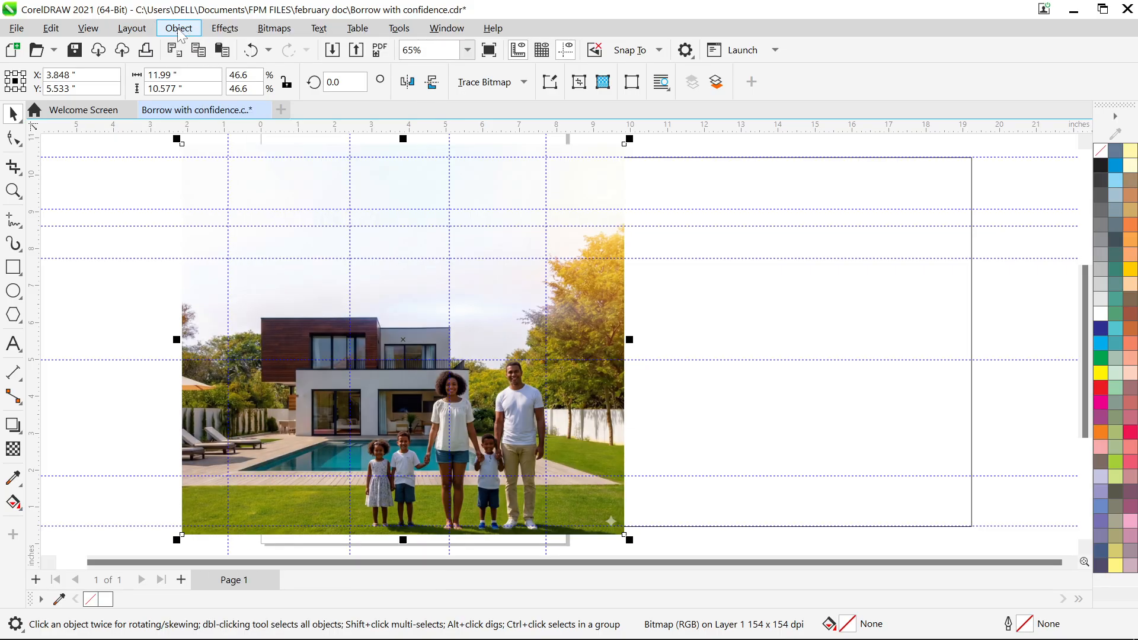
{"action": "left_click", "coordinate": [279, 185]}
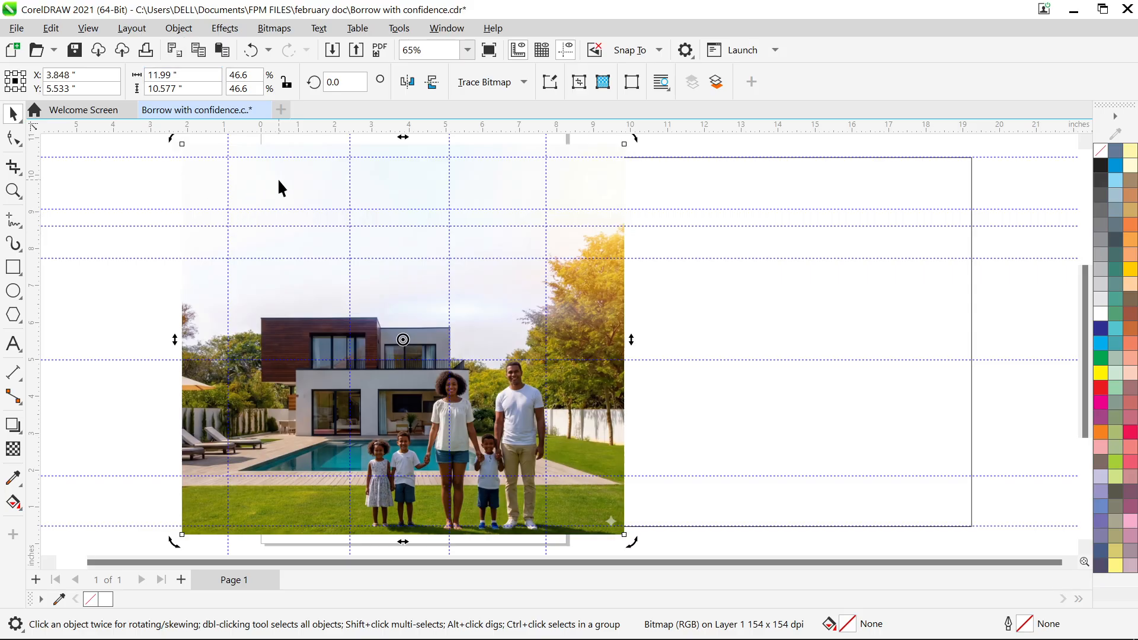
{"action": "left_click", "coordinate": [279, 186]}
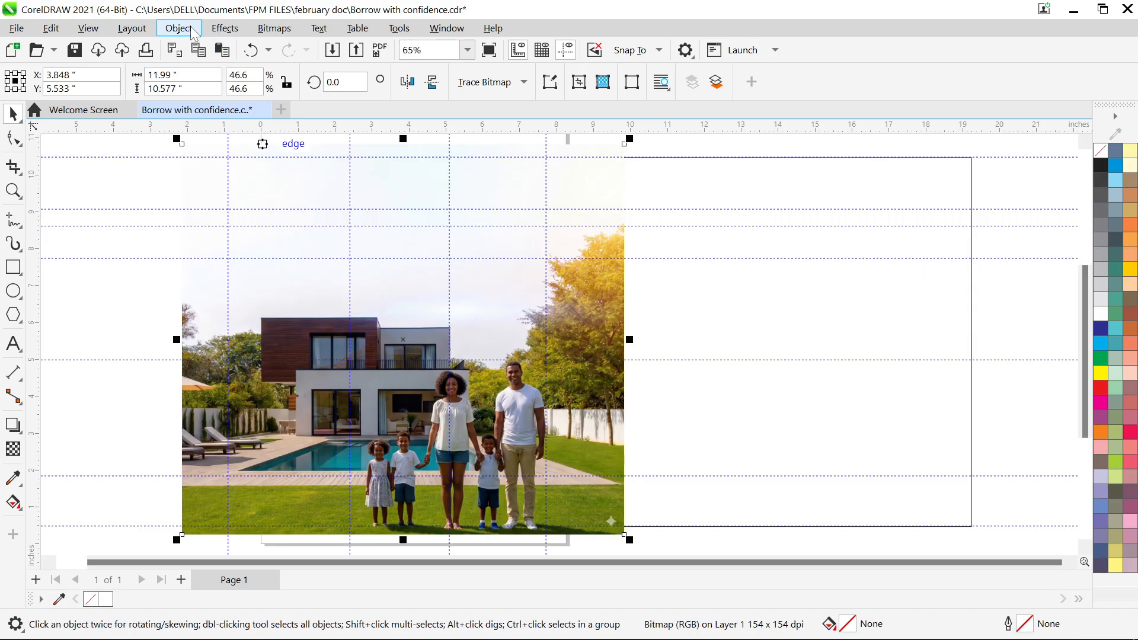
- PowerClip the pasted house and family image inside the empty 10 by 10 inch square
{"action": "left_click", "coordinate": [189, 30]}
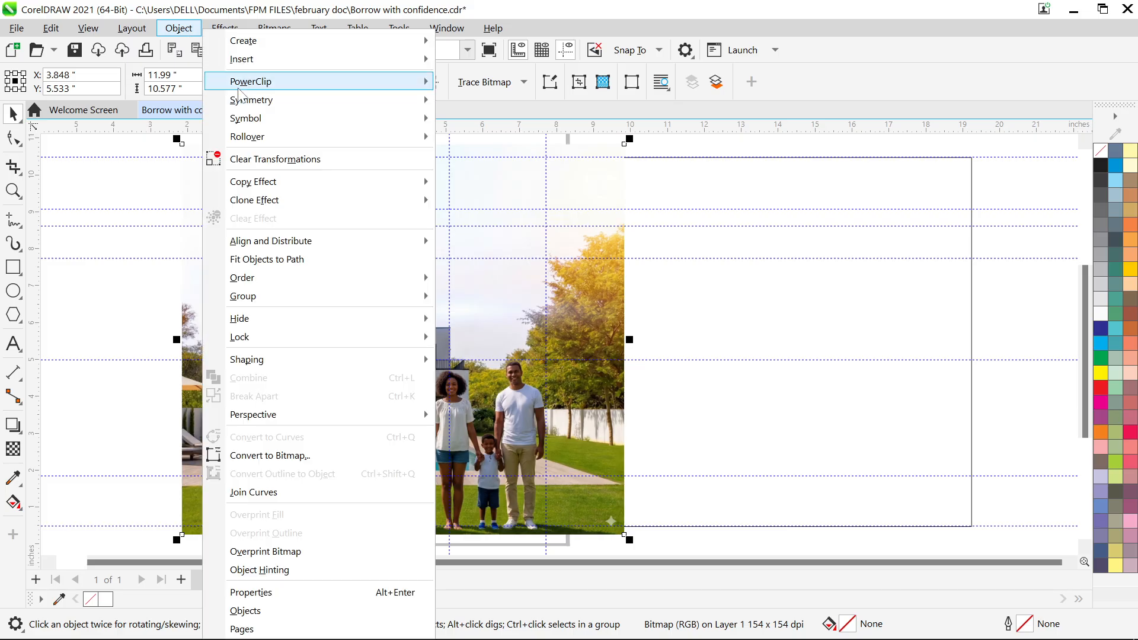
{"action": "mouse_move", "coordinate": [240, 89]}
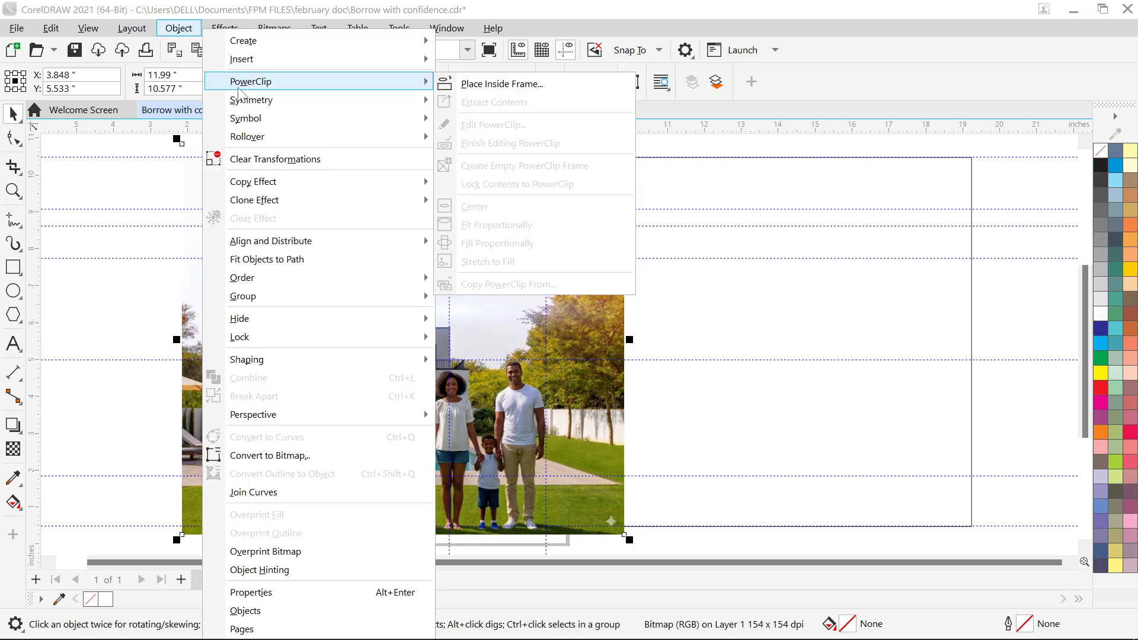
{"action": "left_click", "coordinate": [463, 86]}
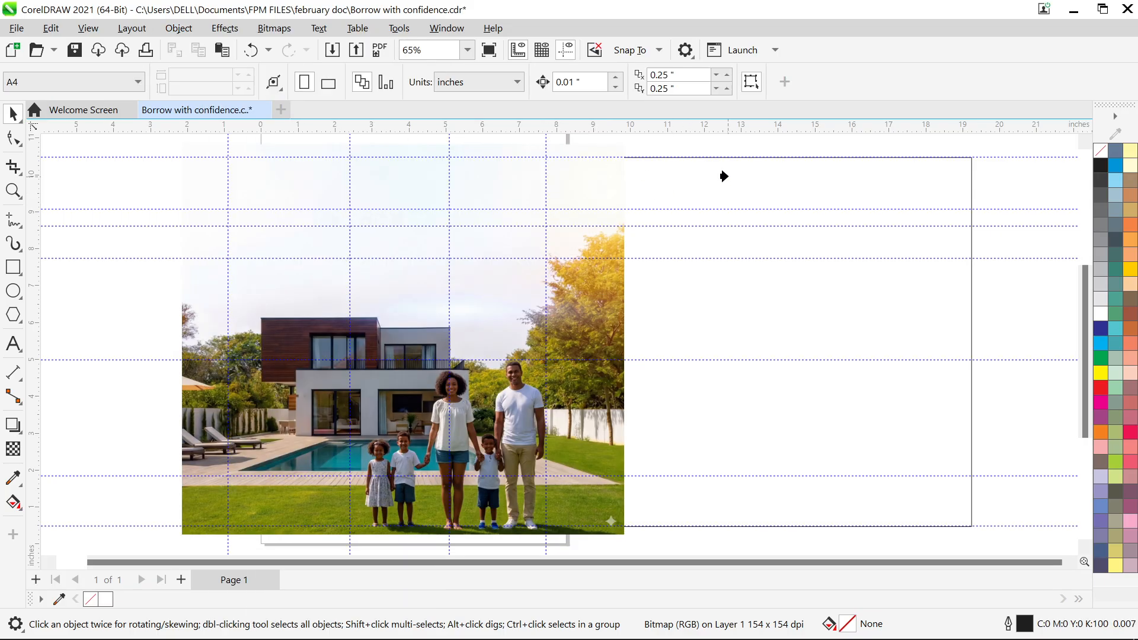
{"action": "left_click", "coordinate": [697, 190]}
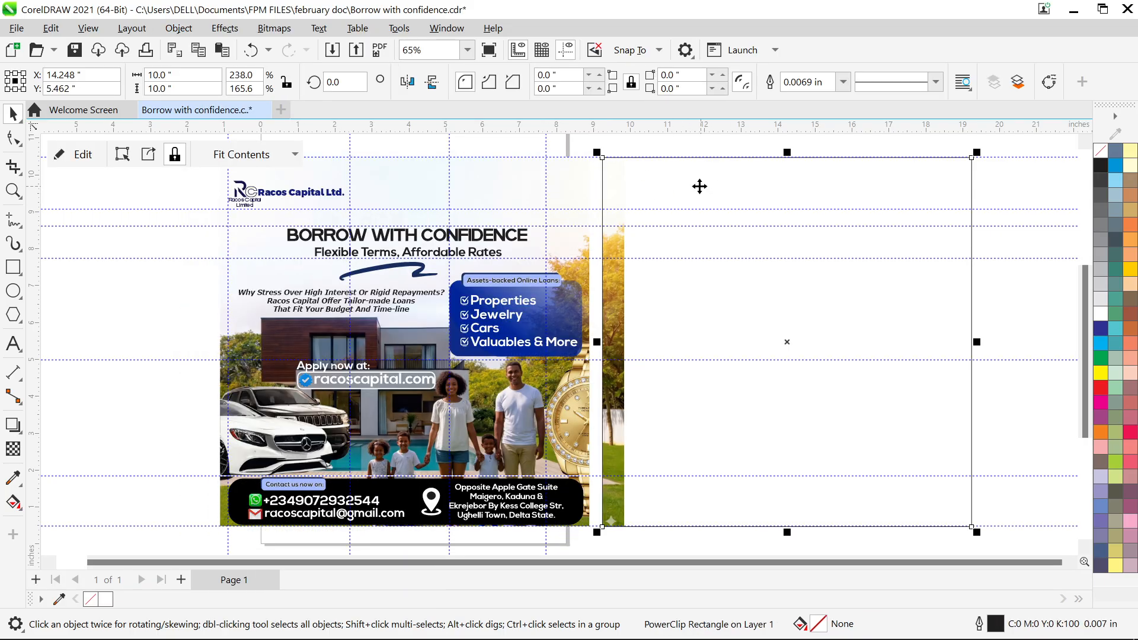
- Edit the new PowerClip's contents, move the house and family image to X 14.125, Y 5.534 inches, and finish editing
{"action": "right_click", "coordinate": [699, 186]}
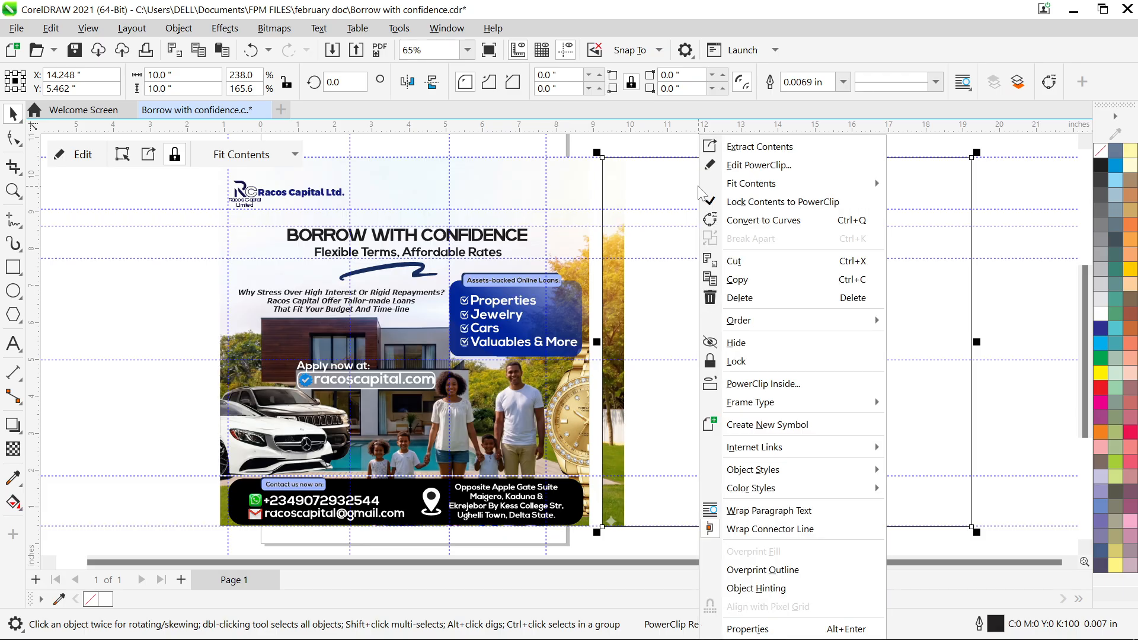
{"action": "left_click", "coordinate": [747, 166]}
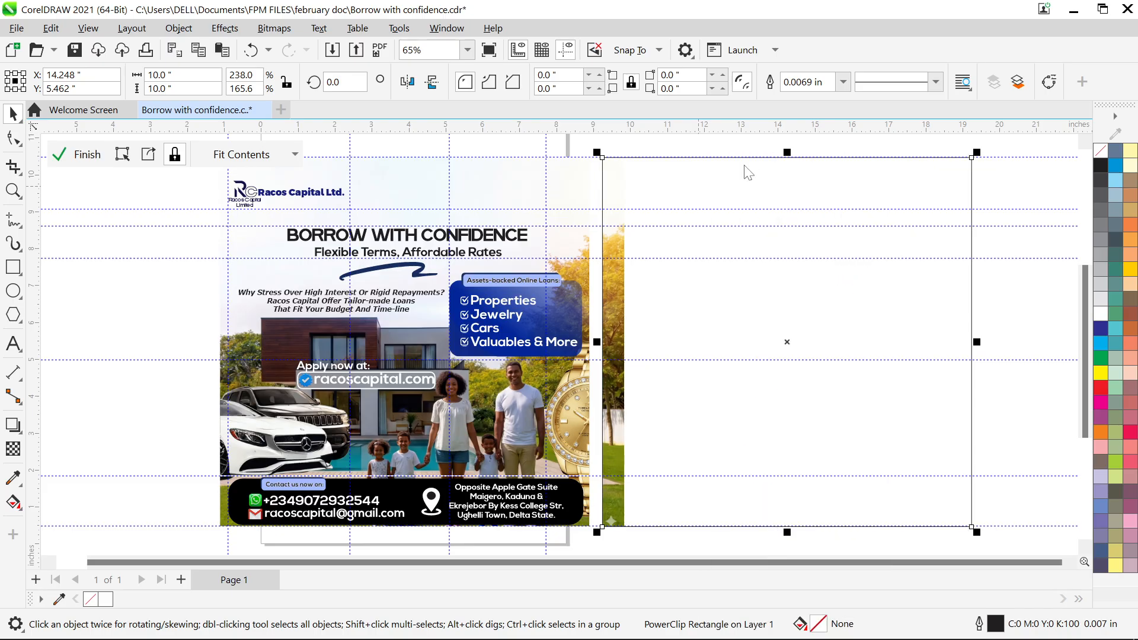
{"action": "left_click", "coordinate": [309, 326]}
{"action": "left_click_drag", "start_coordinate": [309, 326], "coordinate": [700, 329]}
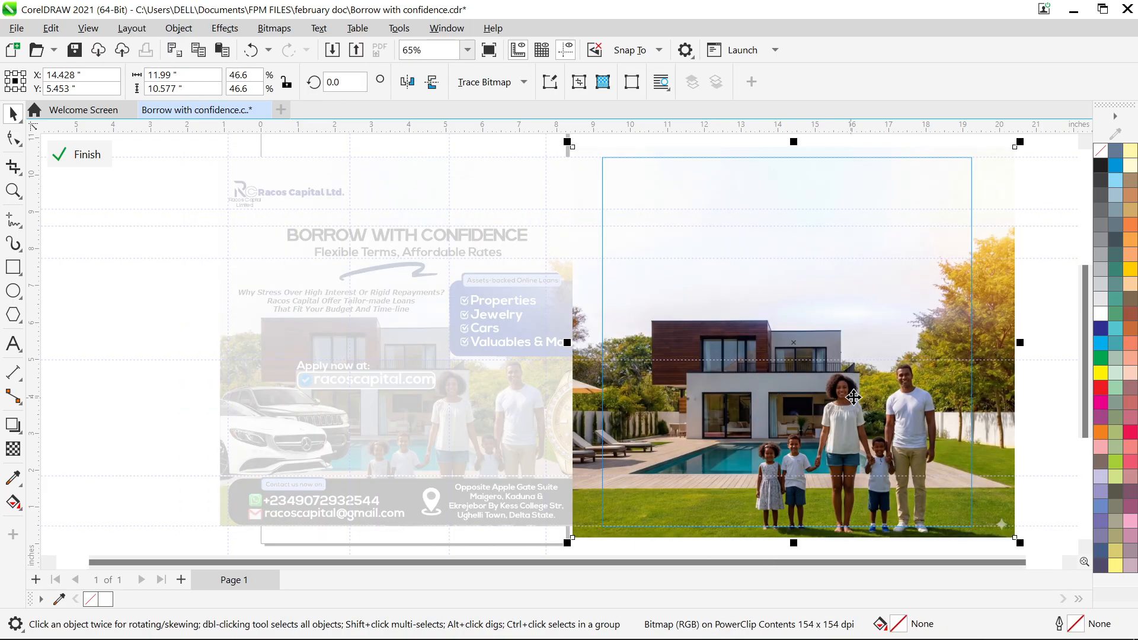
{"action": "left_click_drag", "start_coordinate": [851, 399], "coordinate": [776, 372]}
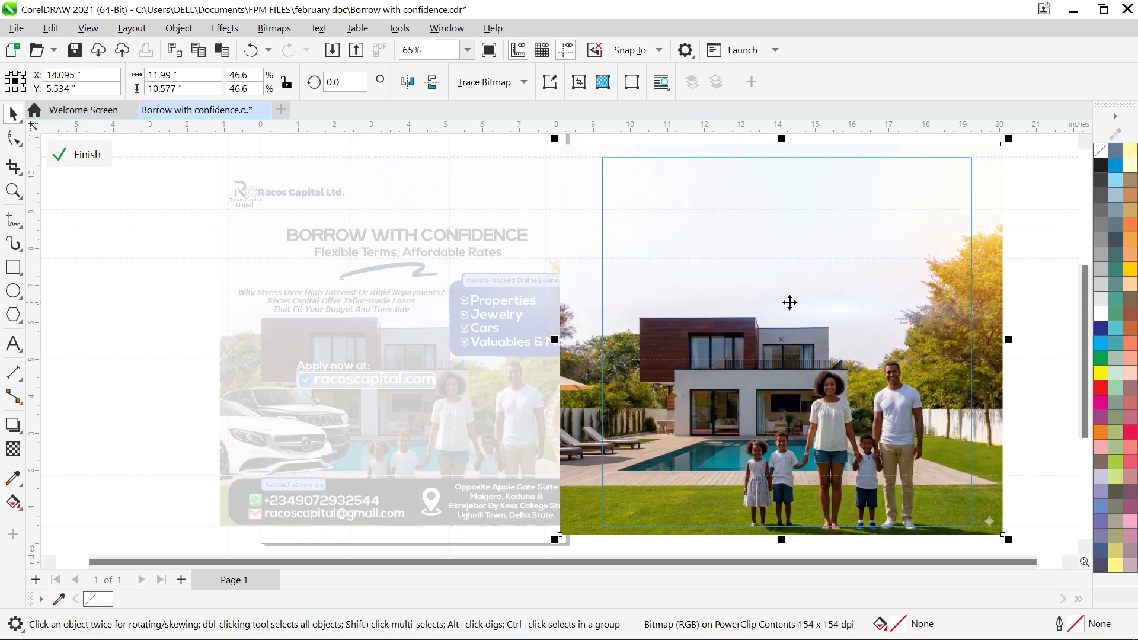
{"action": "key", "text": "Right"}
{"action": "key", "text": "Right"}
{"action": "key", "text": "Right"}
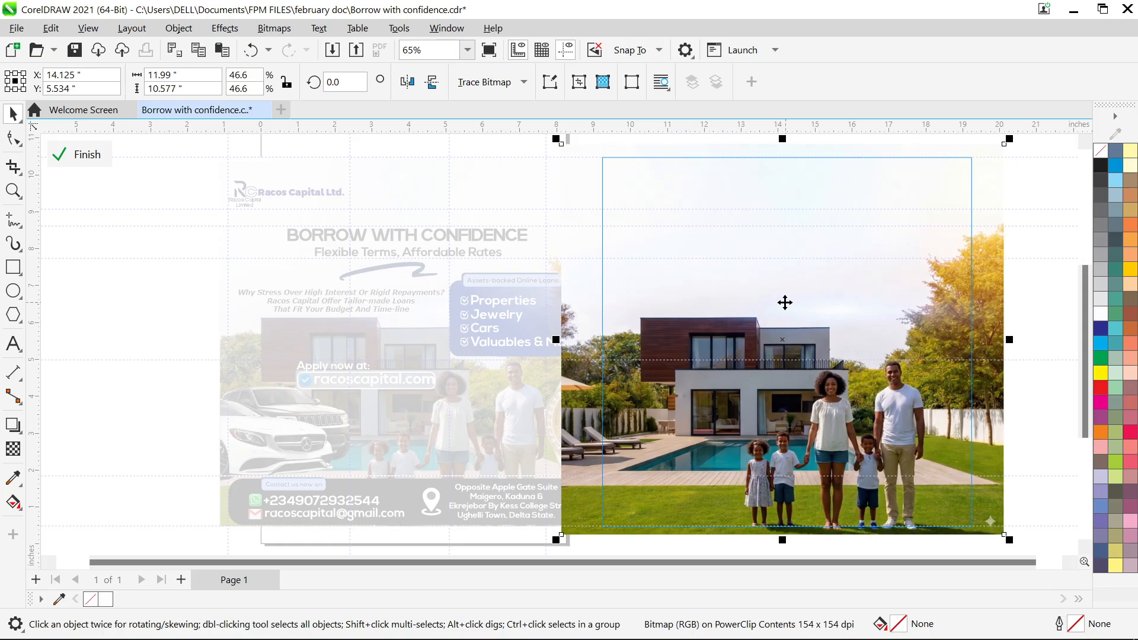
{"action": "right_click", "coordinate": [782, 299]}
{"action": "left_click", "coordinate": [827, 144]}
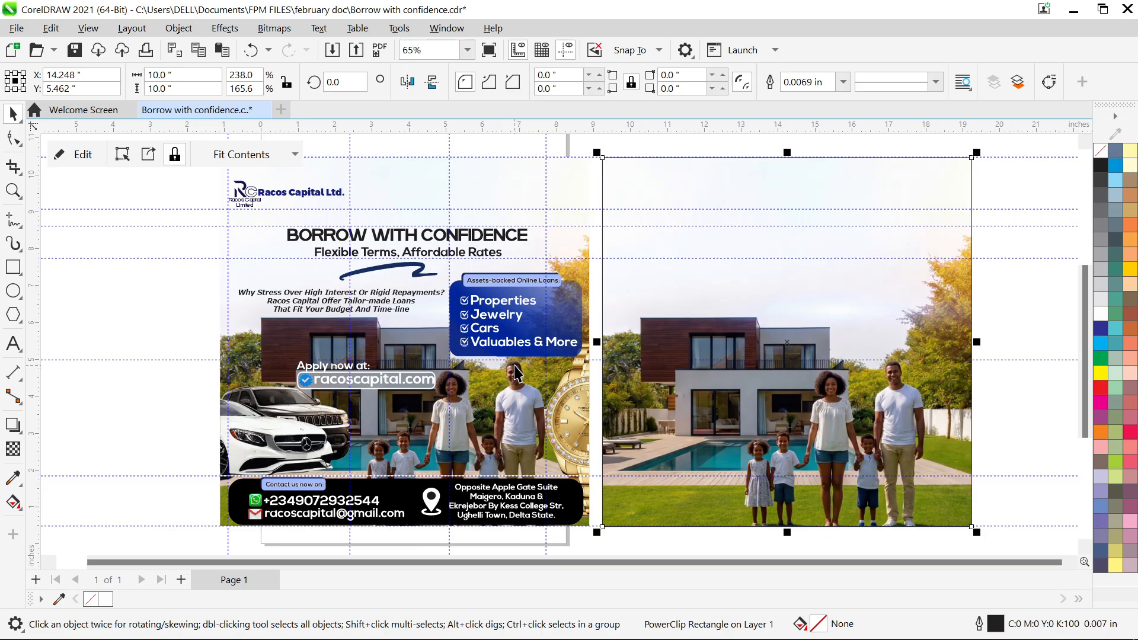
- Compare the man's head position against the horizontal guideline in the original flyer and in the new square
{"action": "scroll", "coordinate": [513, 377], "scroll_direction": "up", "scroll_amount": 10}
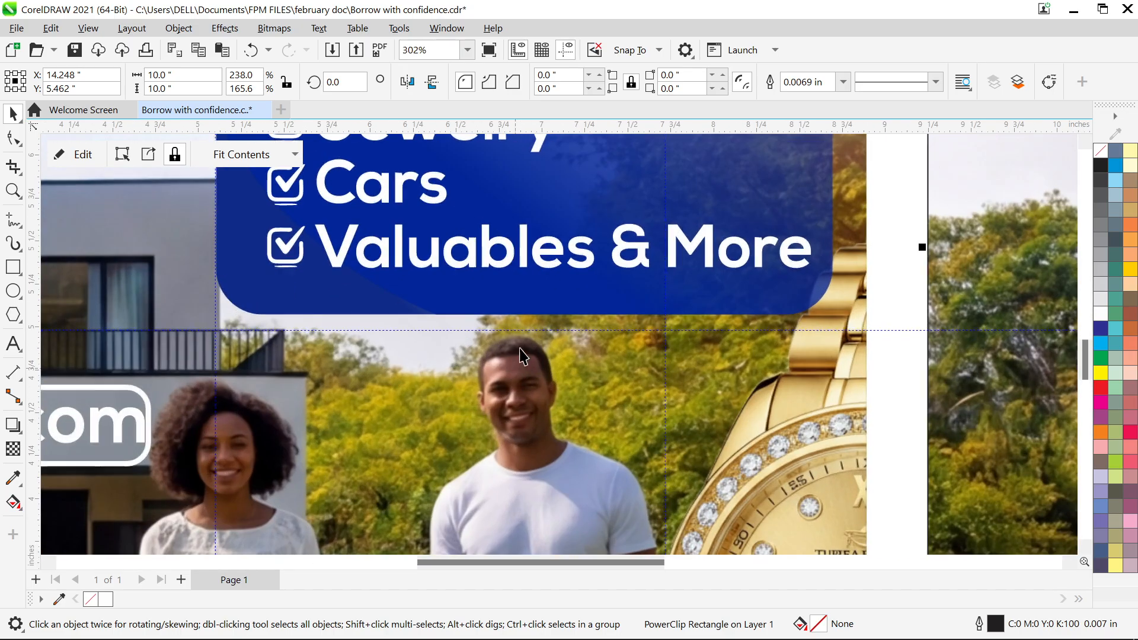
{"action": "scroll", "coordinate": [525, 343], "scroll_direction": "up", "scroll_amount": 2}
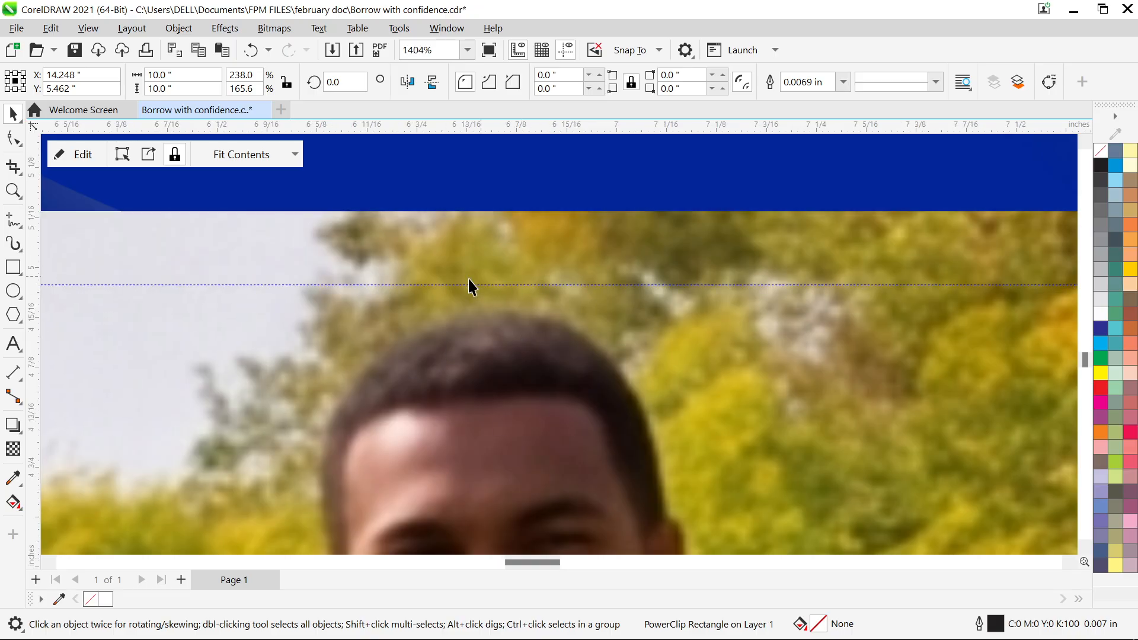
{"action": "scroll", "coordinate": [468, 339], "scroll_direction": "down", "scroll_amount": 8}
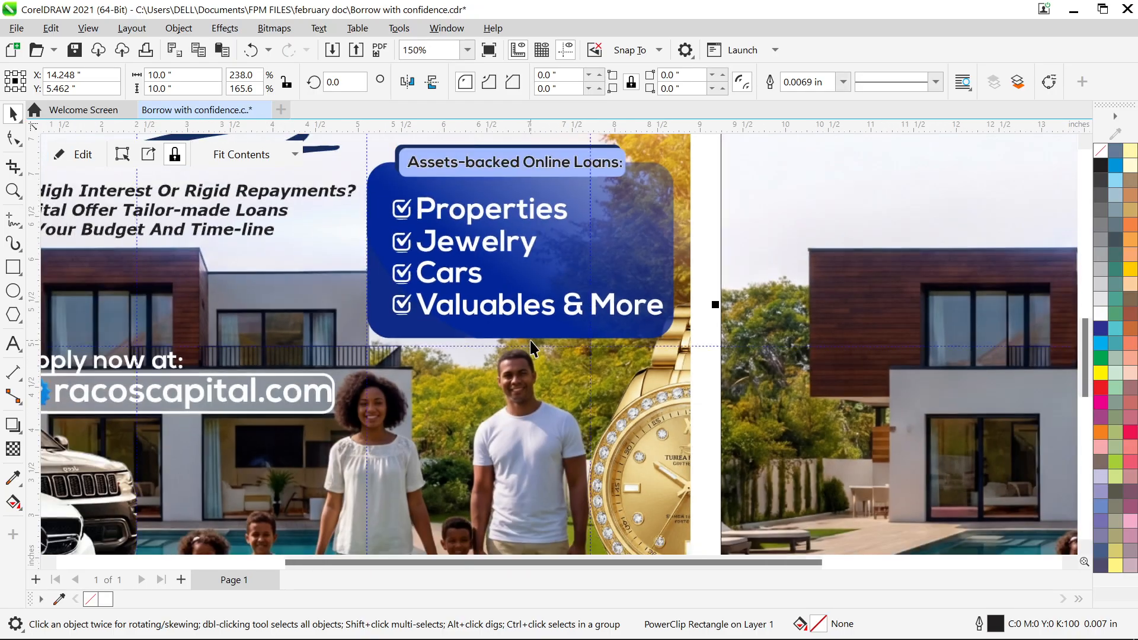
{"action": "scroll", "coordinate": [779, 395], "scroll_direction": "up", "scroll_amount": 5}
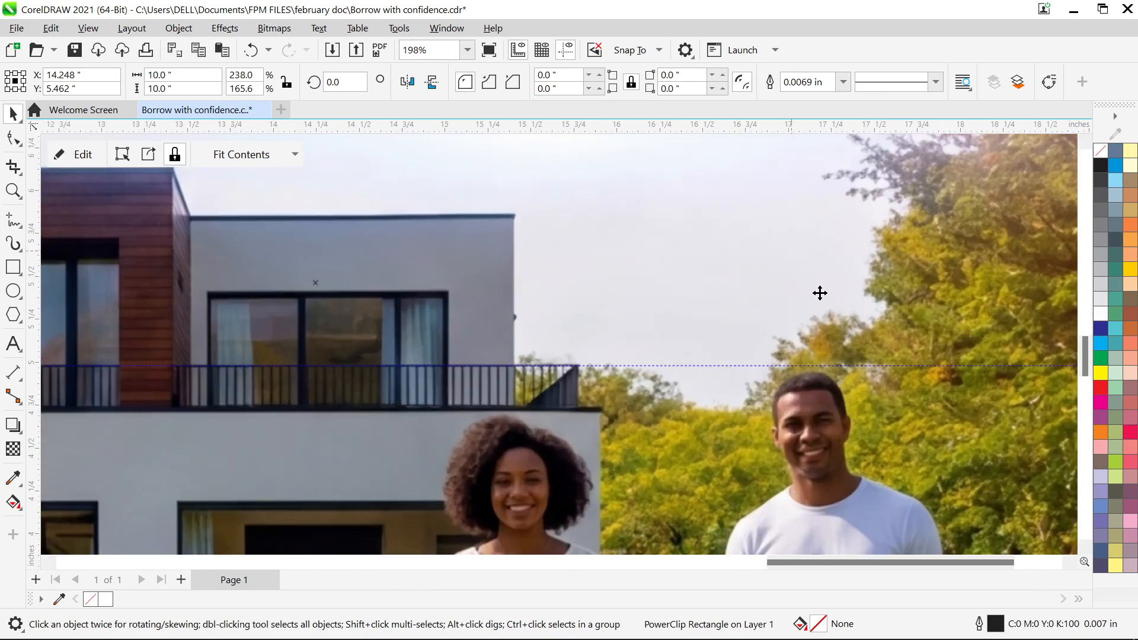
{"action": "scroll", "coordinate": [833, 422], "scroll_direction": "up", "scroll_amount": 2}
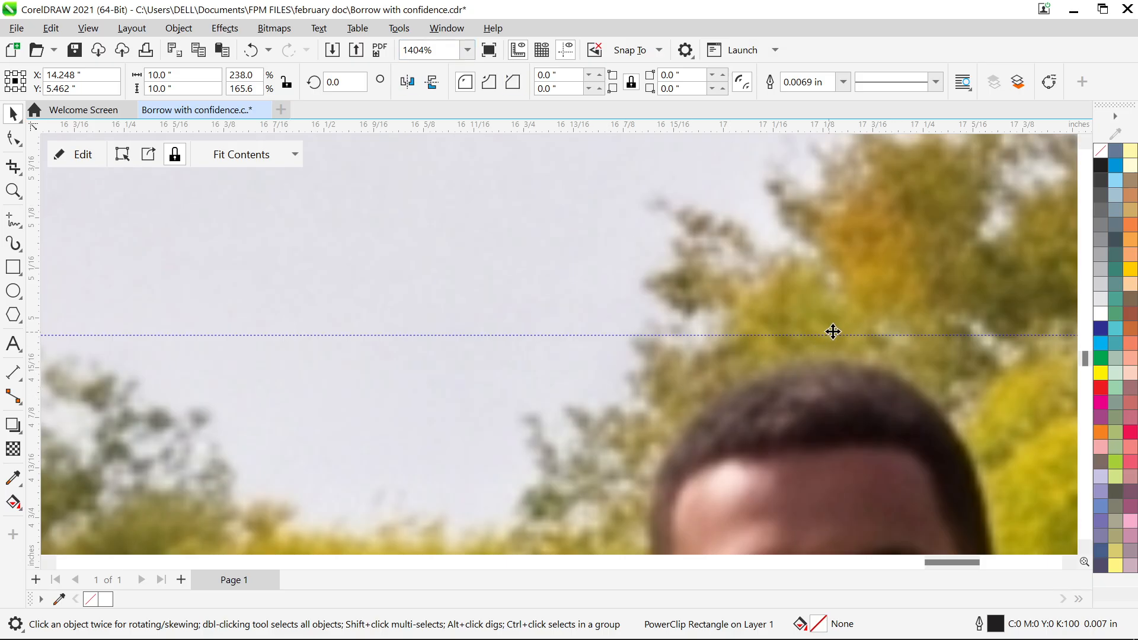
{"action": "scroll", "coordinate": [811, 364], "scroll_direction": "down", "scroll_amount": 2}
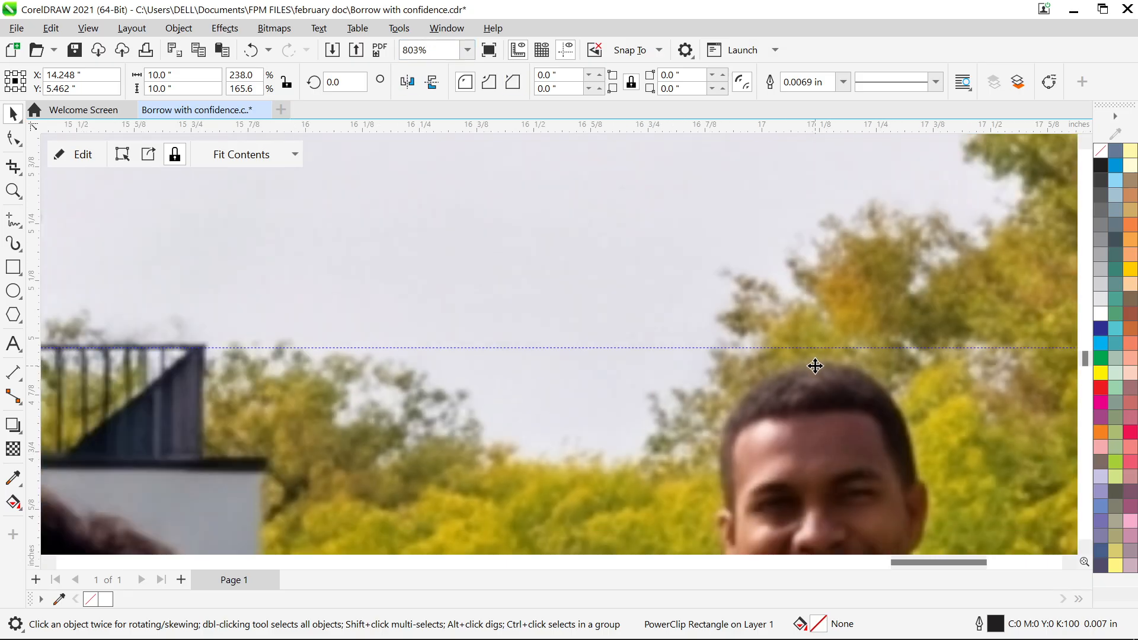
{"action": "scroll", "coordinate": [759, 372], "scroll_direction": "down", "scroll_amount": 3}
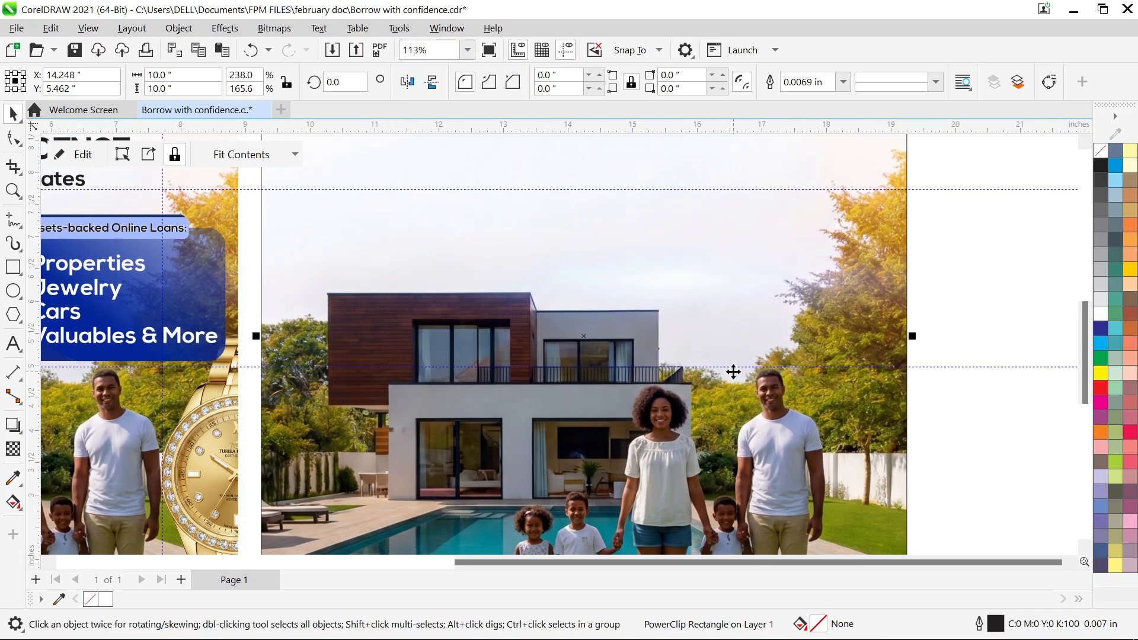
{"action": "scroll", "coordinate": [733, 371], "scroll_direction": "down", "scroll_amount": 1}
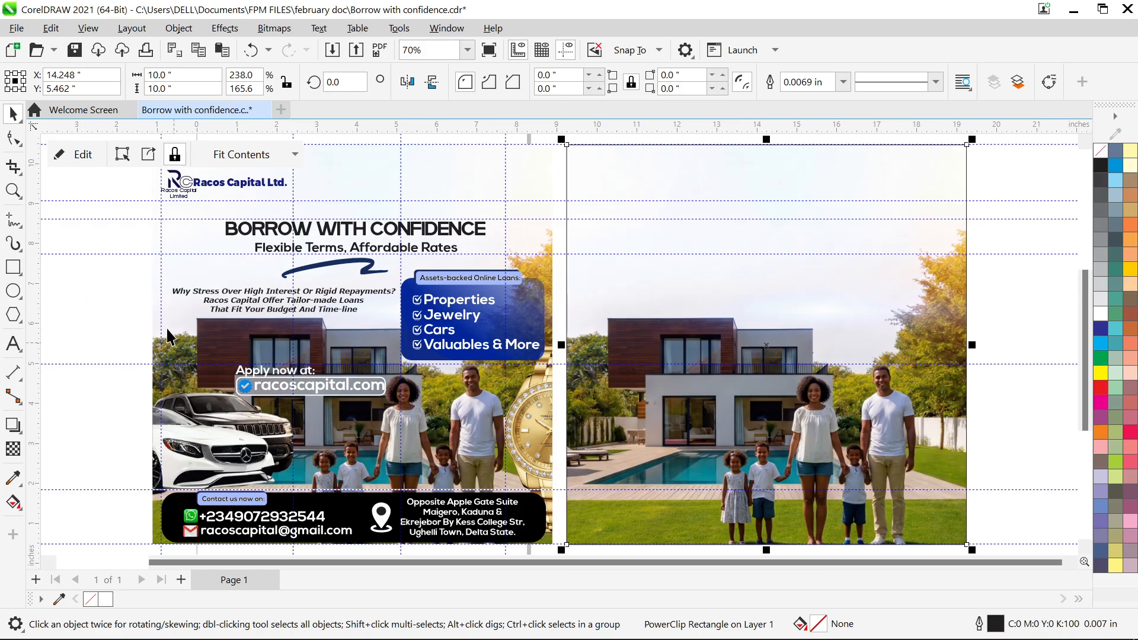
{"action": "left_click", "coordinate": [178, 189]}
{"action": "left_click_drag", "start_coordinate": [265, 199], "coordinate": [641, 205]}
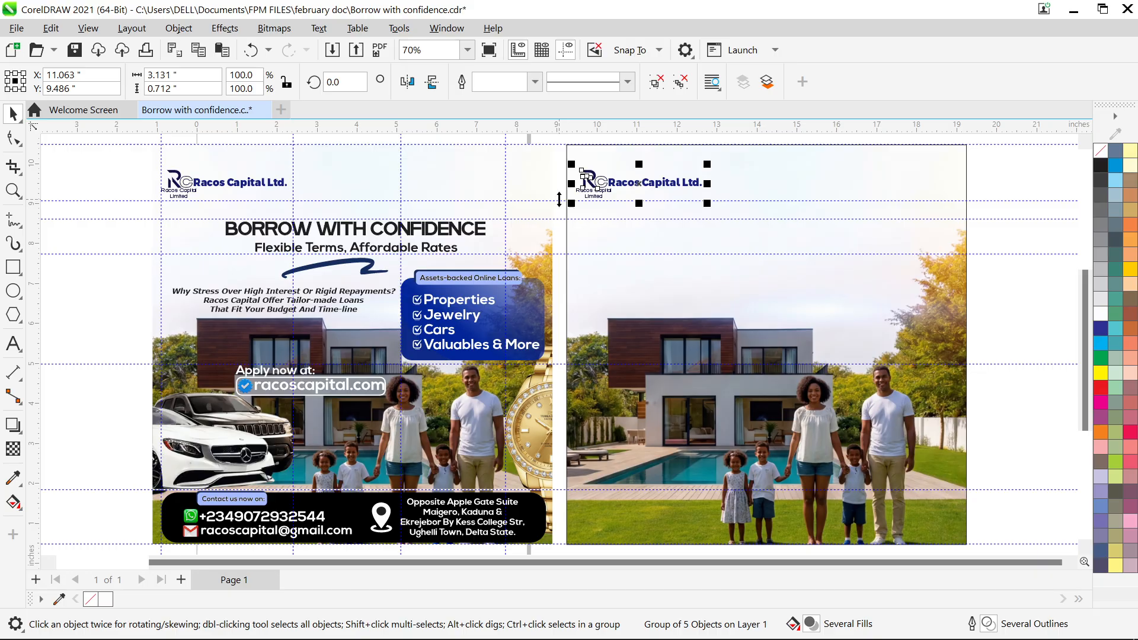
{"action": "key", "text": "Delete"}
- Copy the Racos Capital Ltd. logo group straight across into the new square at about X 11.064, Y 9.486 inches
{"action": "left_click", "coordinate": [198, 182]}
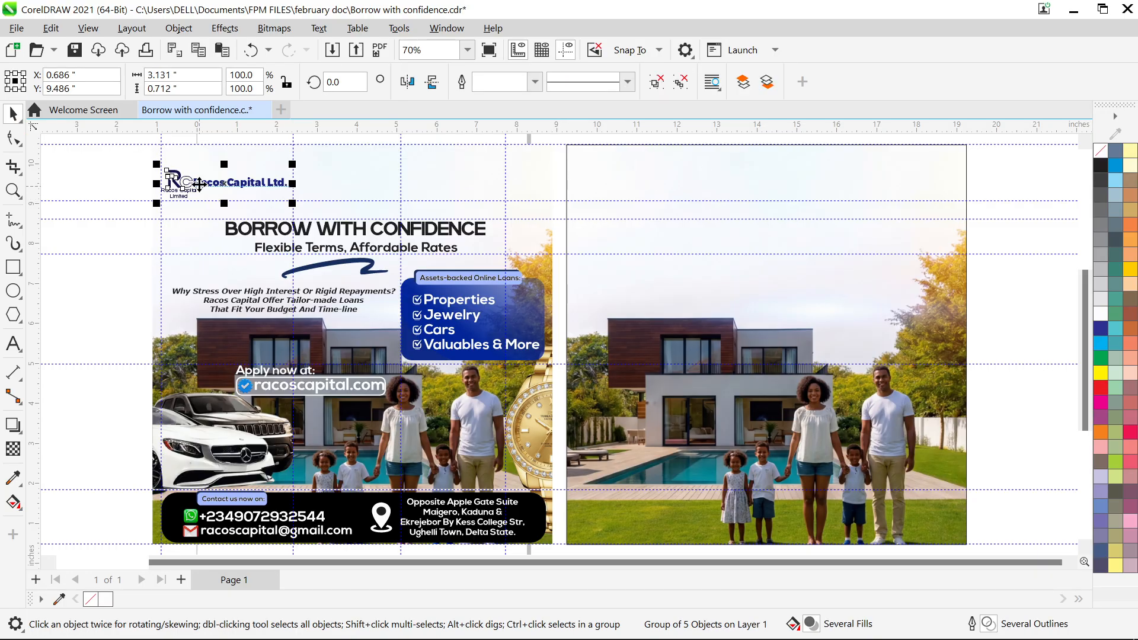
{"action": "left_click_drag", "start_coordinate": [225, 185], "coordinate": [638, 205]}
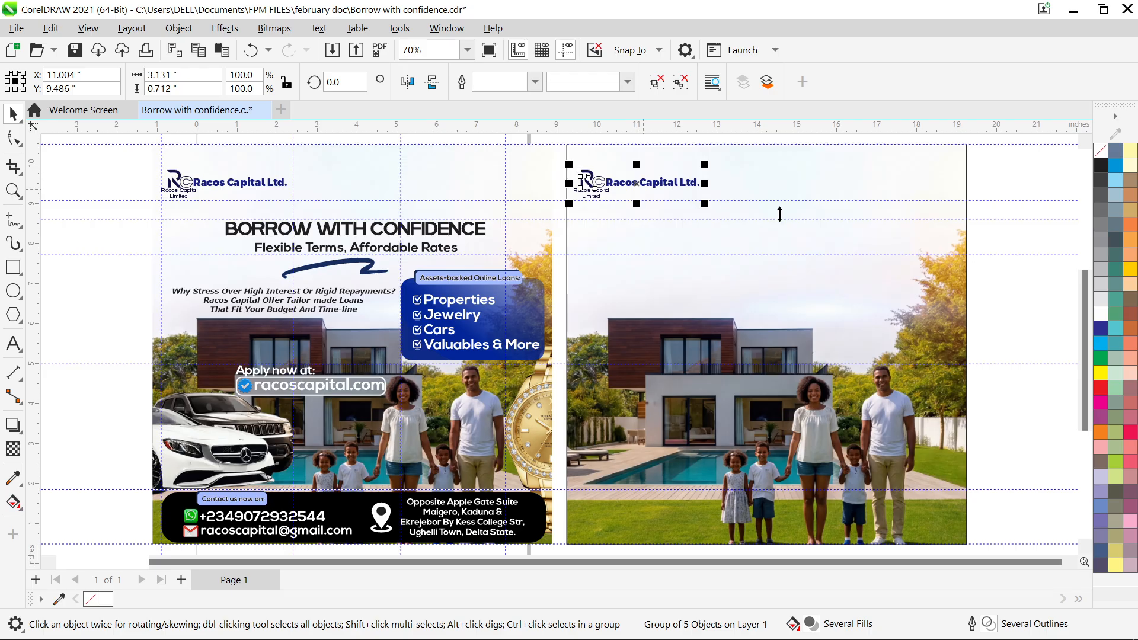
{"action": "left_click", "coordinate": [1006, 182]}
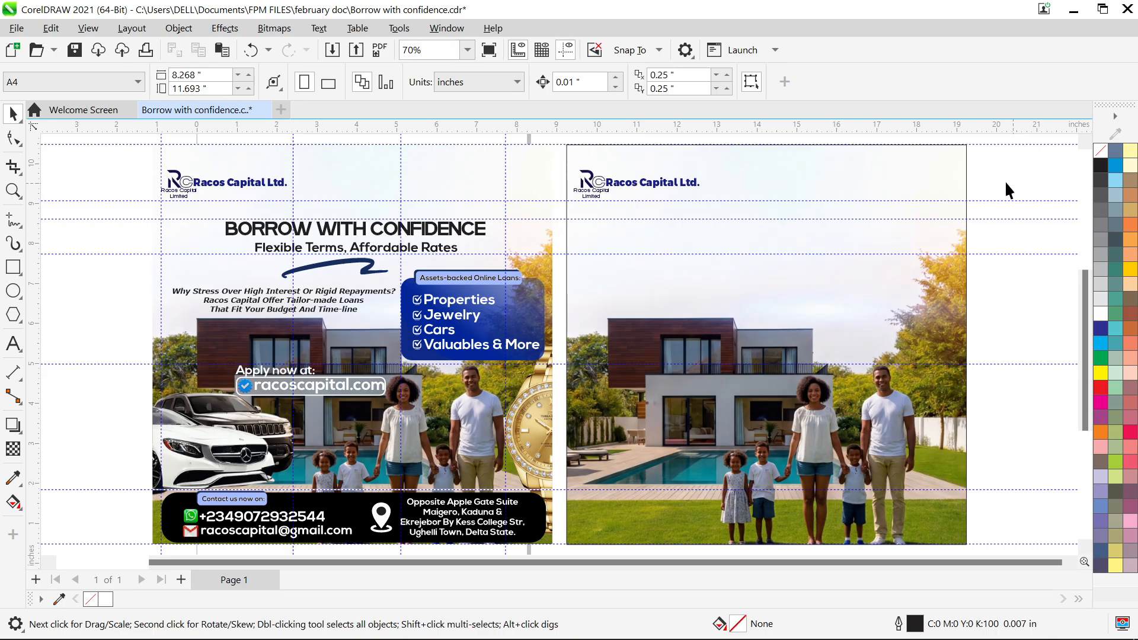
{"action": "left_click", "coordinate": [615, 185]}
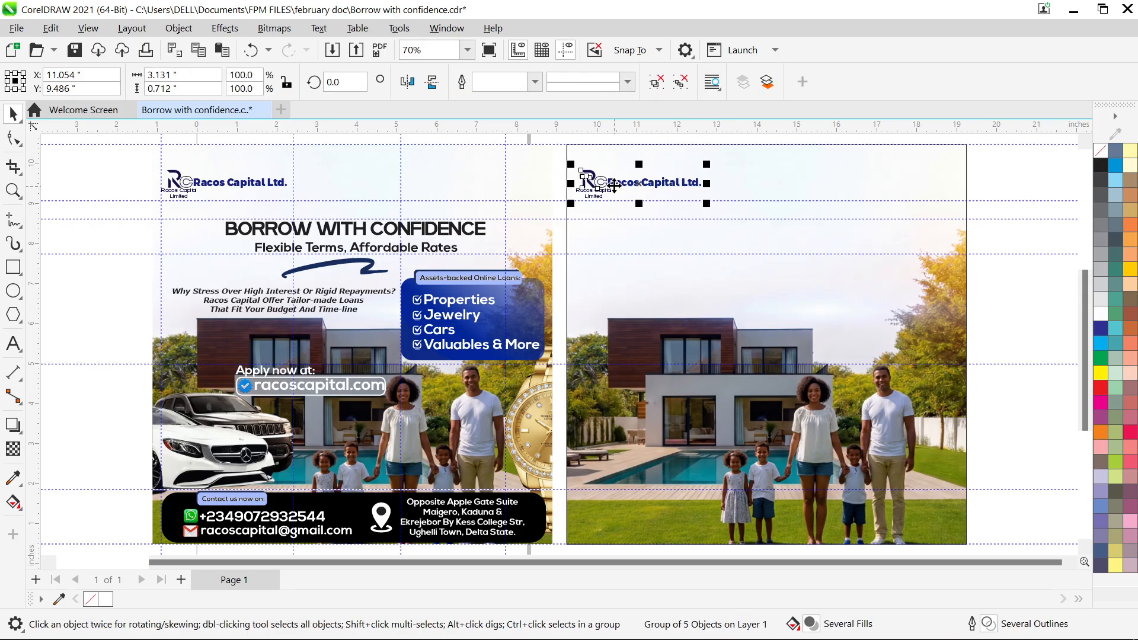
{"action": "left_click_drag", "start_coordinate": [614, 185], "coordinate": [615, 185]}
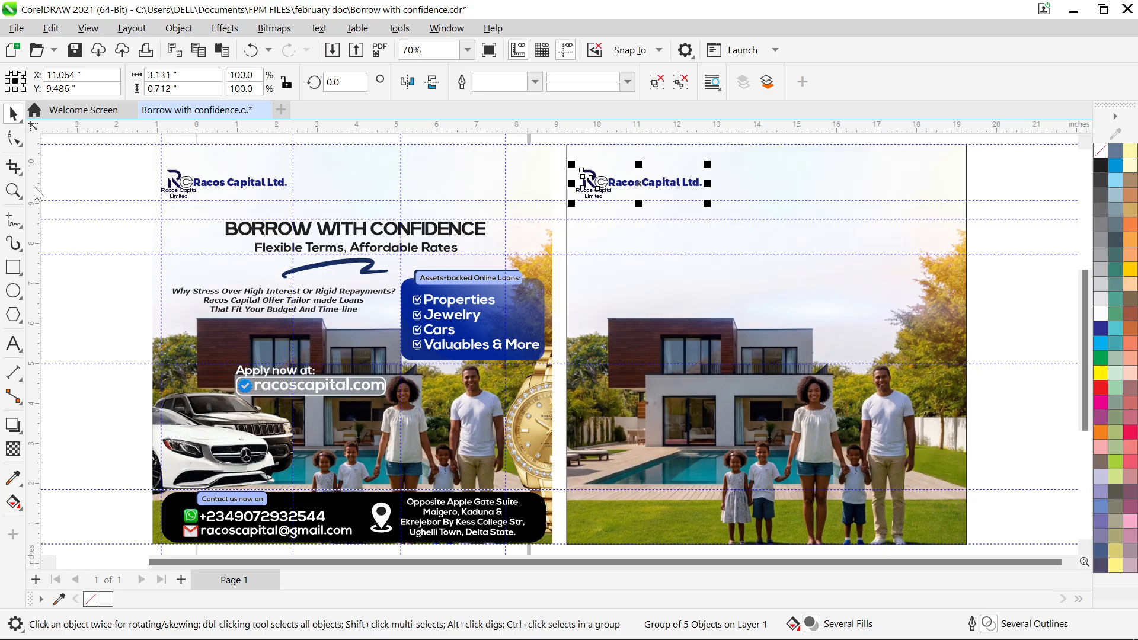
- Add a vertical guideline at X 9.5 inches and shift the copied logo to X 11.094 inches against it
{"action": "left_click_drag", "start_coordinate": [35, 188], "coordinate": [578, 328]}
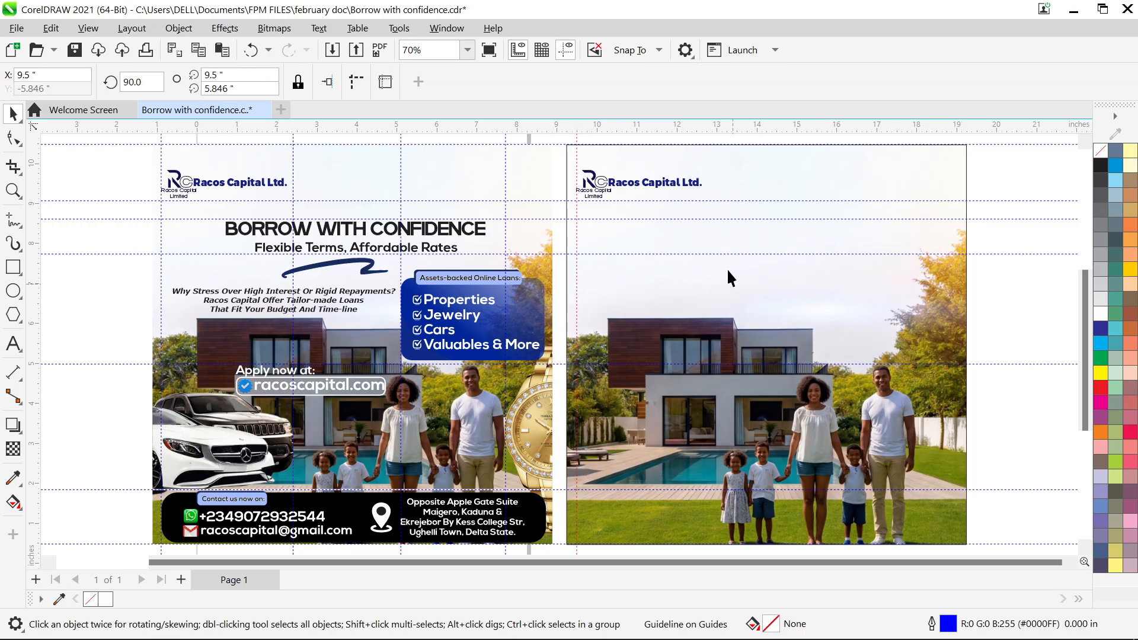
{"action": "left_click", "coordinate": [623, 193]}
{"action": "left_click", "coordinate": [613, 184]}
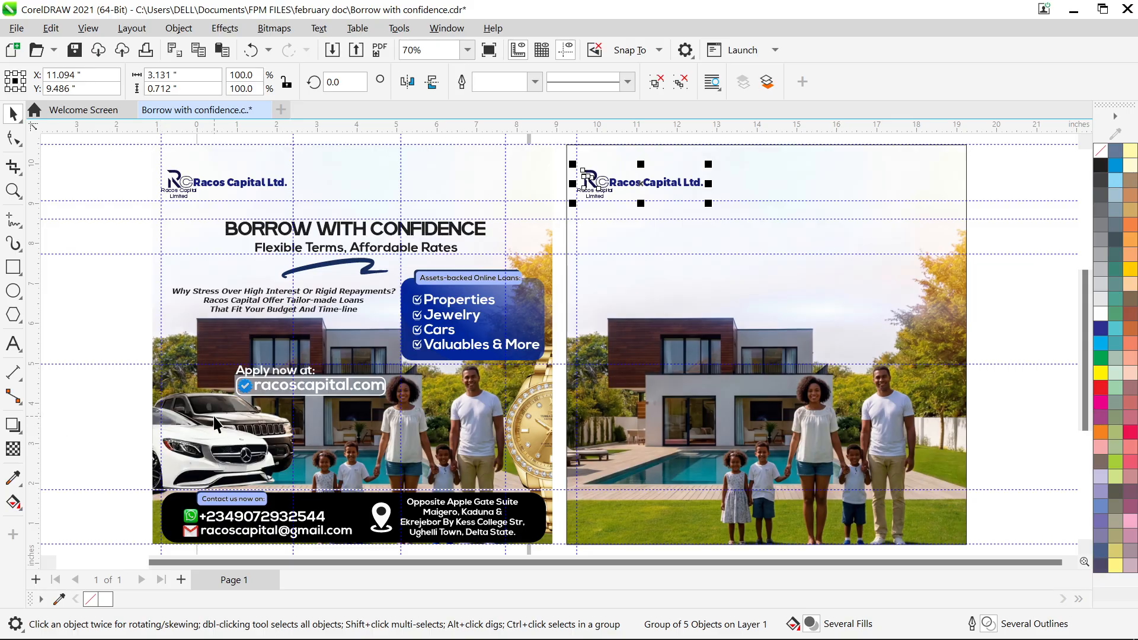
{"action": "left_click", "coordinate": [89, 289]}
- Group the "BORROW WITH CONFIDENCE" headline, tagline and blue swoosh, and copy the group across into the new square at about X 14.029 inches
{"action": "left_click", "coordinate": [335, 231]}
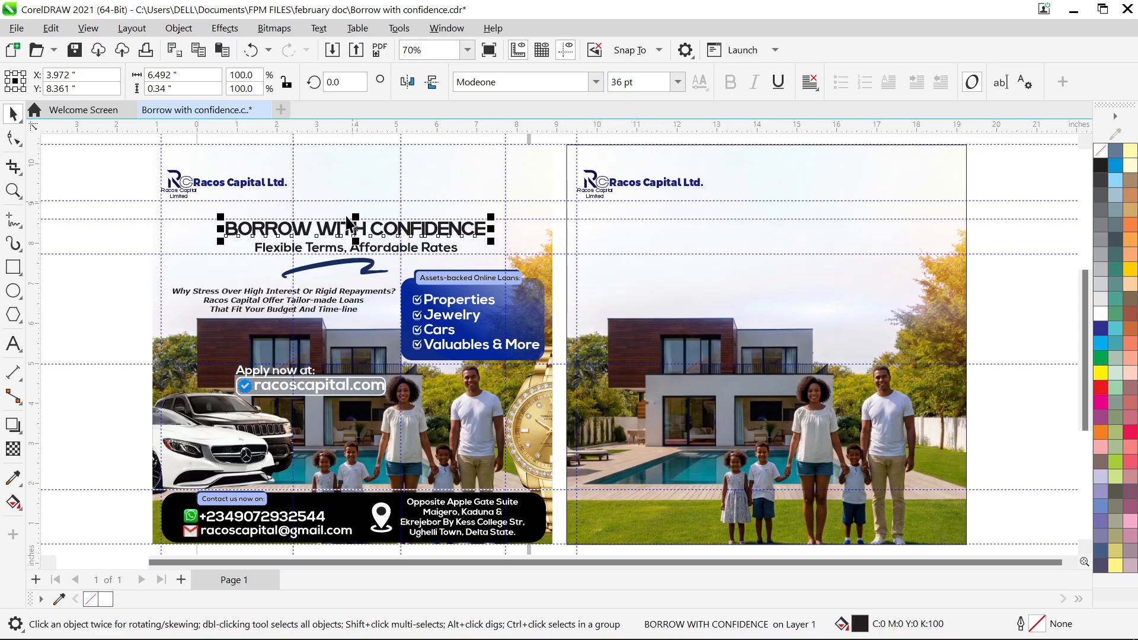
{"action": "left_click", "coordinate": [313, 250]}
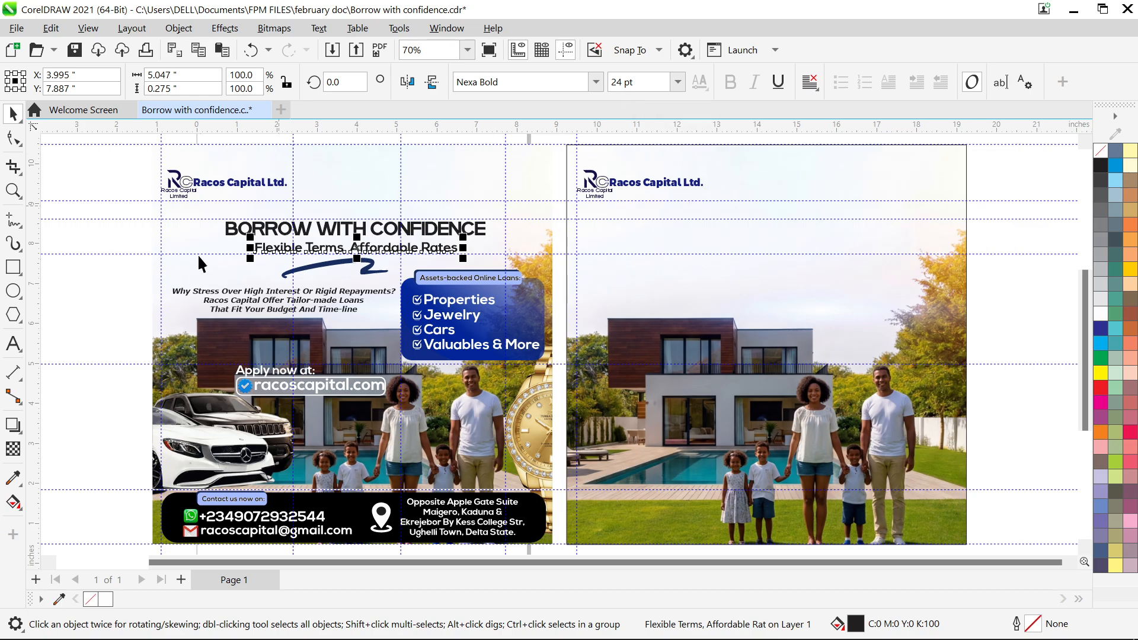
{"action": "left_click_drag", "start_coordinate": [107, 208], "coordinate": [530, 259]}
{"action": "left_click", "coordinate": [358, 265]}
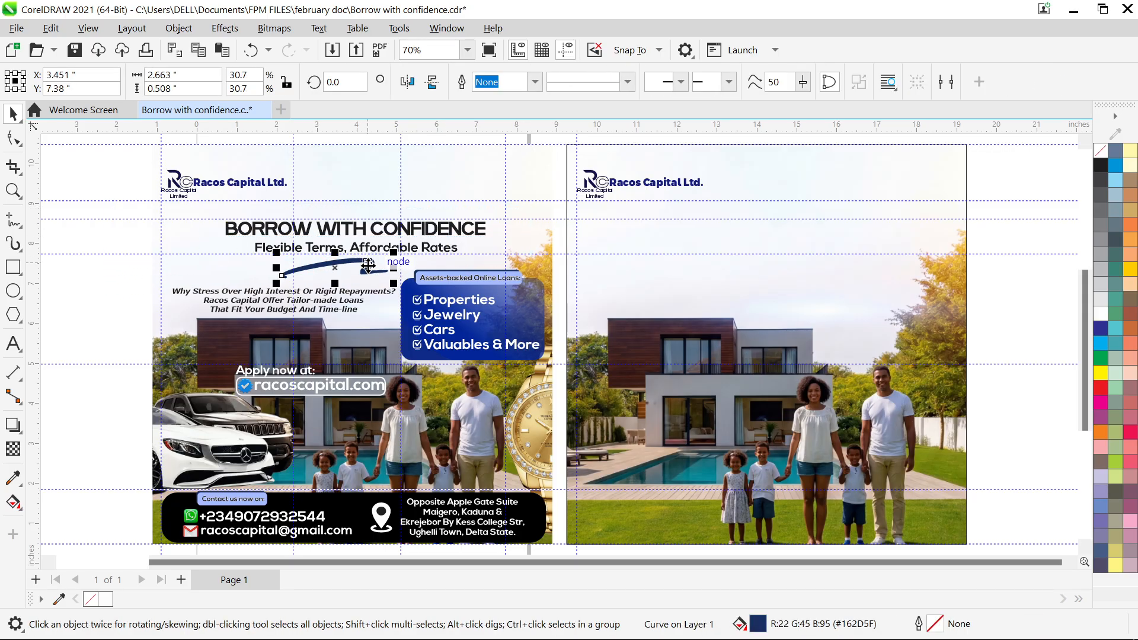
{"action": "left_click_drag", "start_coordinate": [115, 206], "coordinate": [519, 282]}
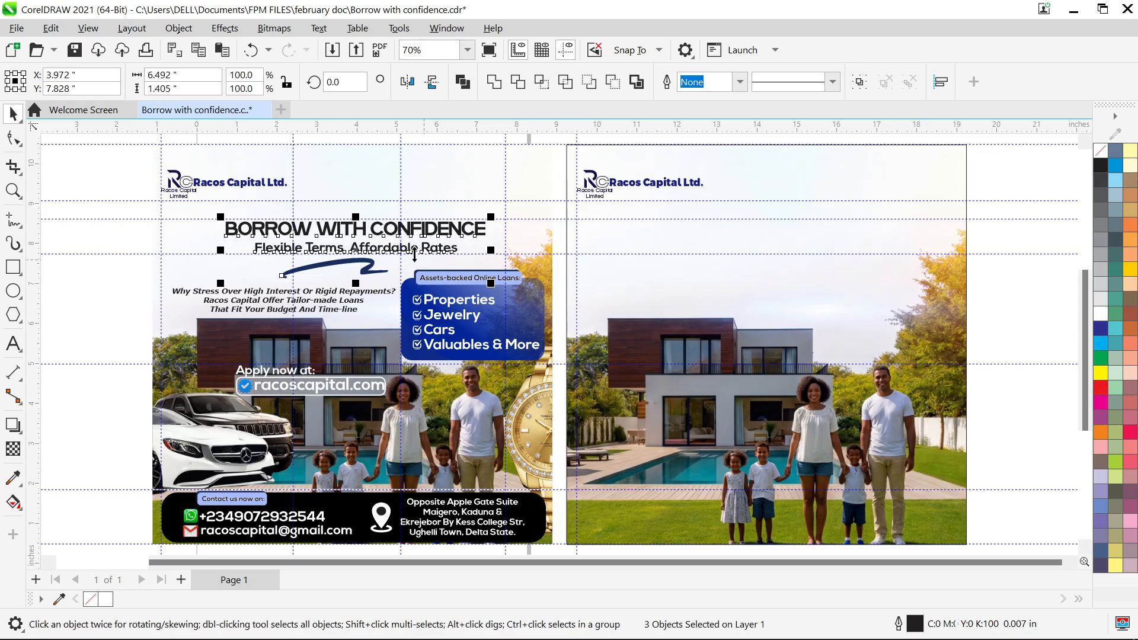
{"action": "key", "text": "ctrl+g"}
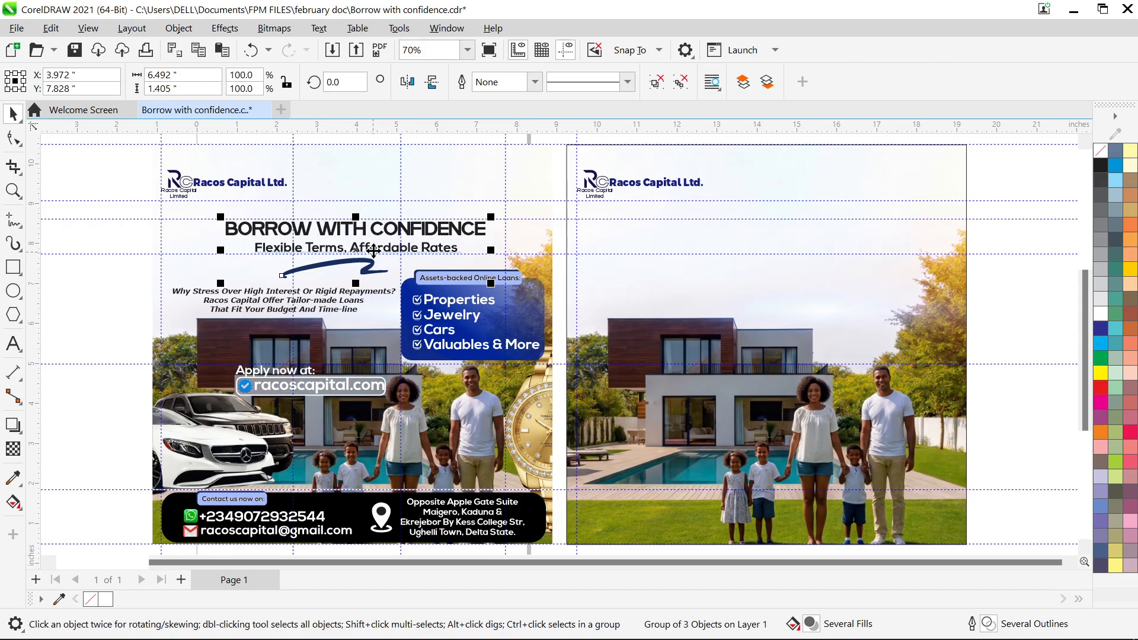
{"action": "left_click_drag", "start_coordinate": [362, 248], "coordinate": [764, 260]}
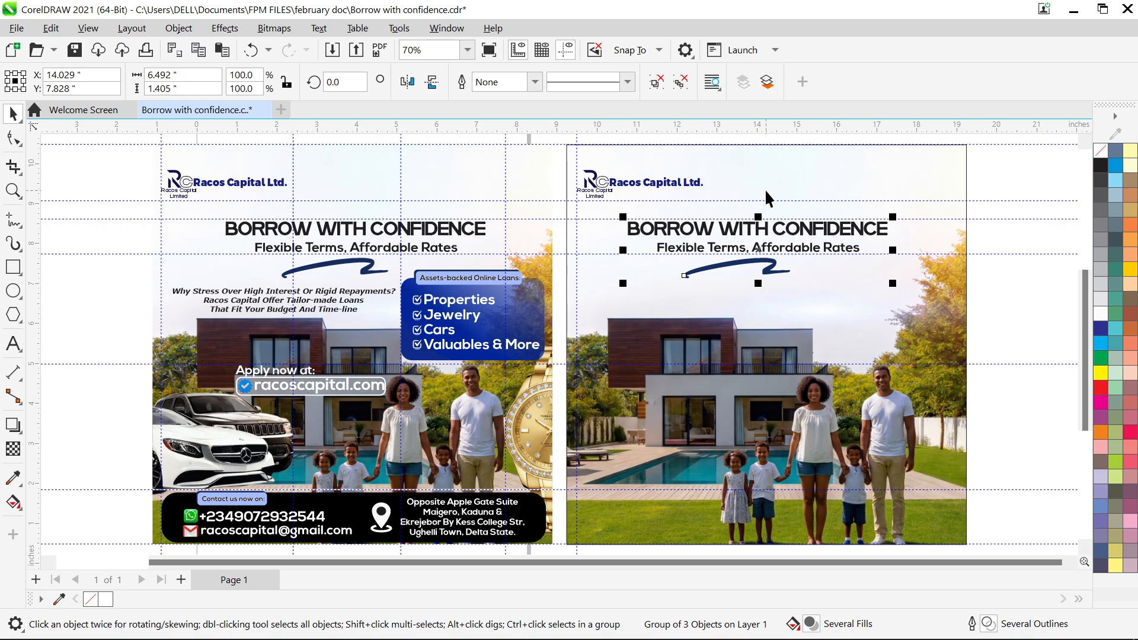
- Try centring the copied headline group horizontally on the new square, and undo the alignment
{"action": "left_click", "coordinate": [800, 166], "text": "shift"}
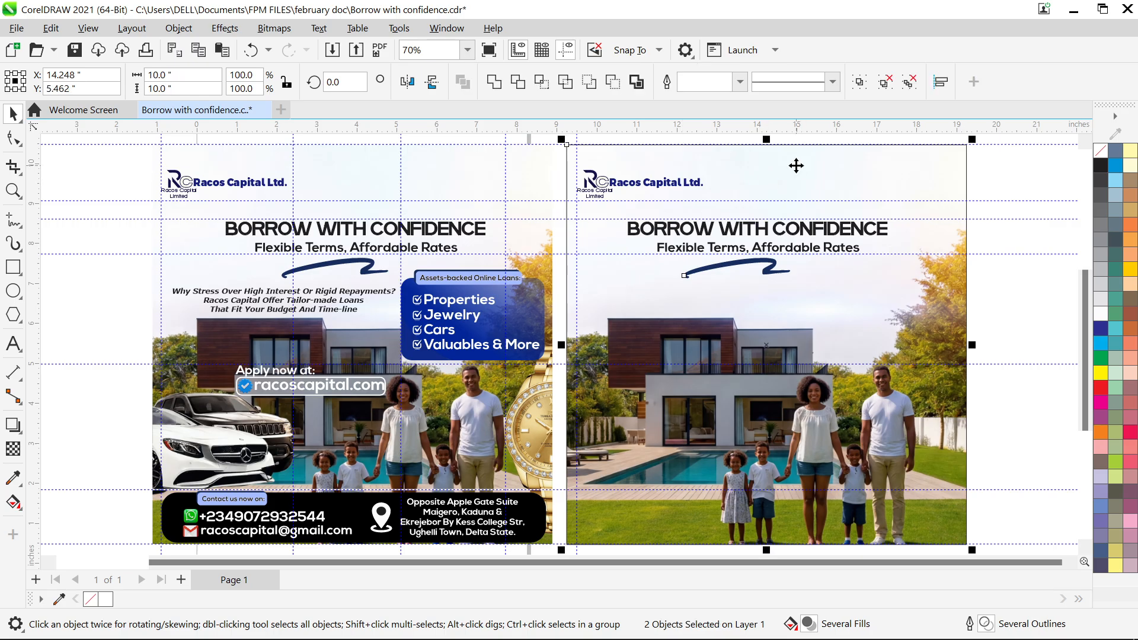
{"action": "key", "text": "c"}
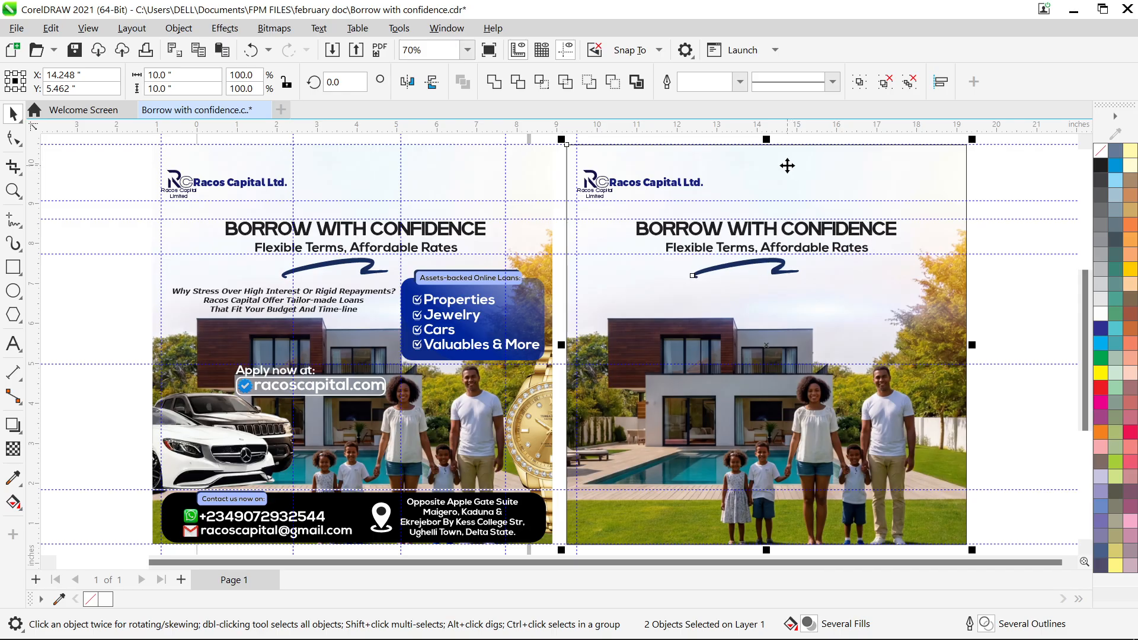
{"action": "key", "text": "ctrl+z"}
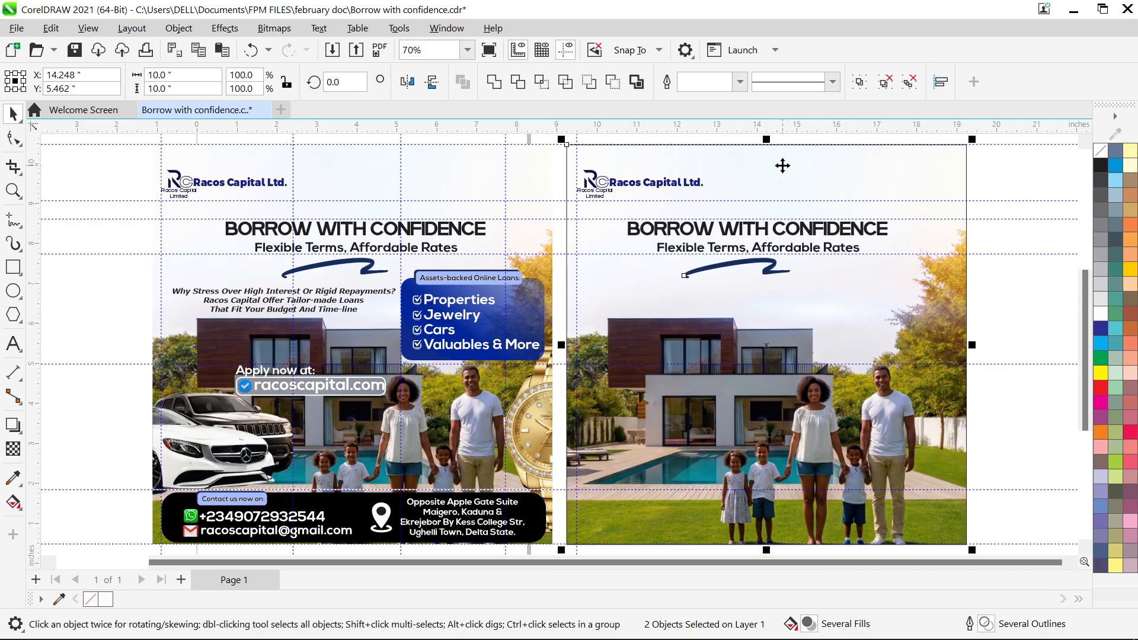
- Centre the copied "BORROW WITH CONFIDENCE" headline group horizontally on the new square
{"action": "left_click", "coordinate": [1040, 350]}
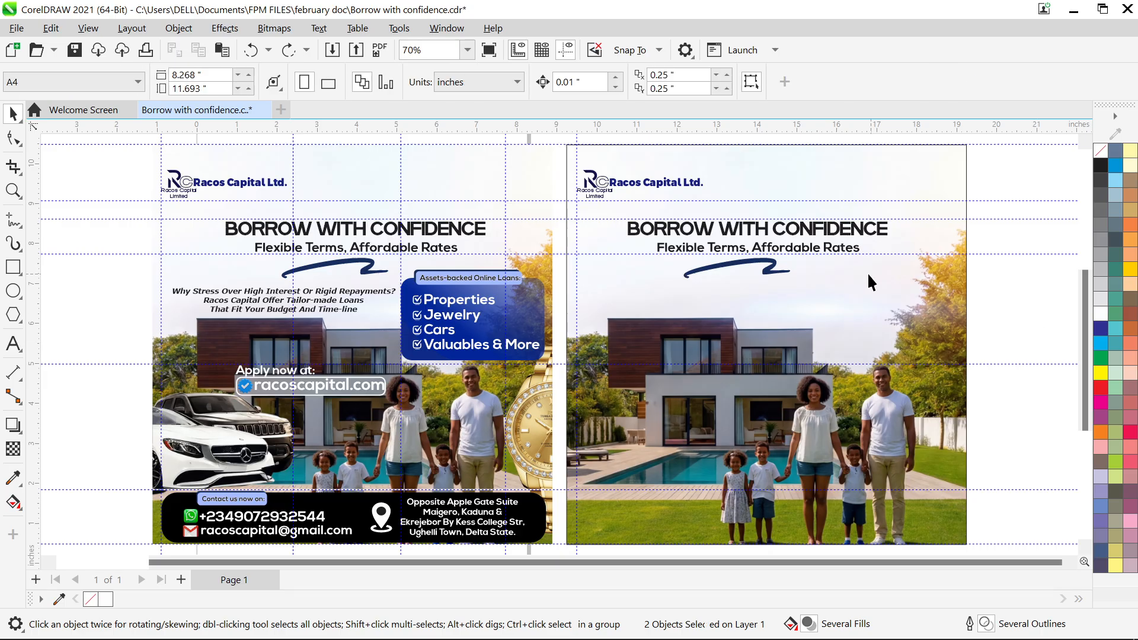
{"action": "scroll", "coordinate": [867, 271], "scroll_direction": "up", "scroll_amount": 1}
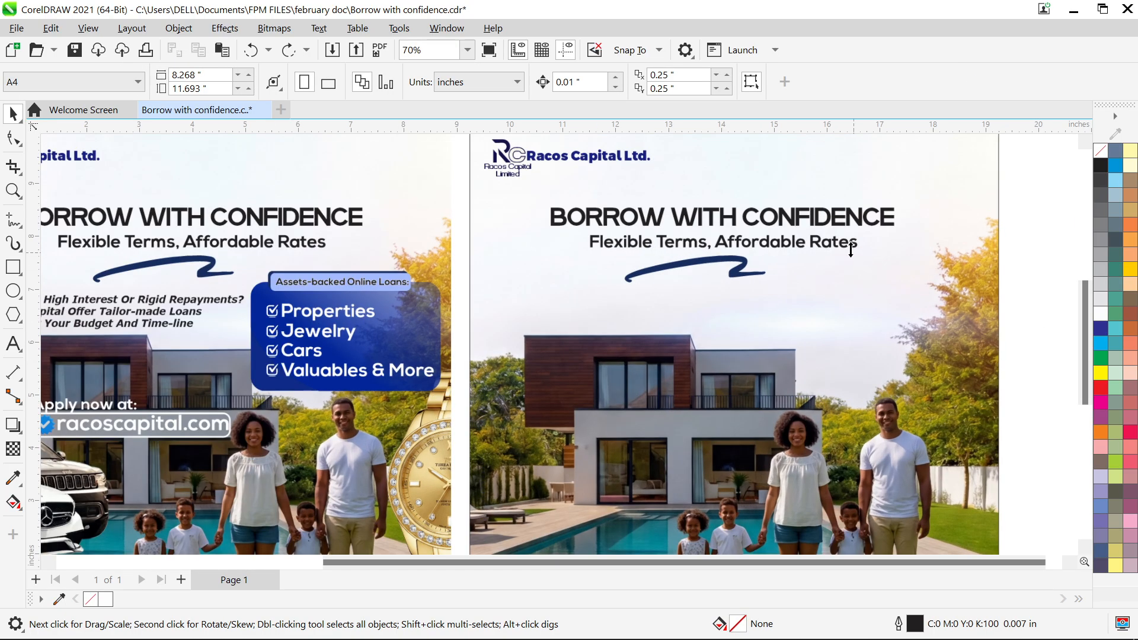
{"action": "left_click", "coordinate": [747, 272]}
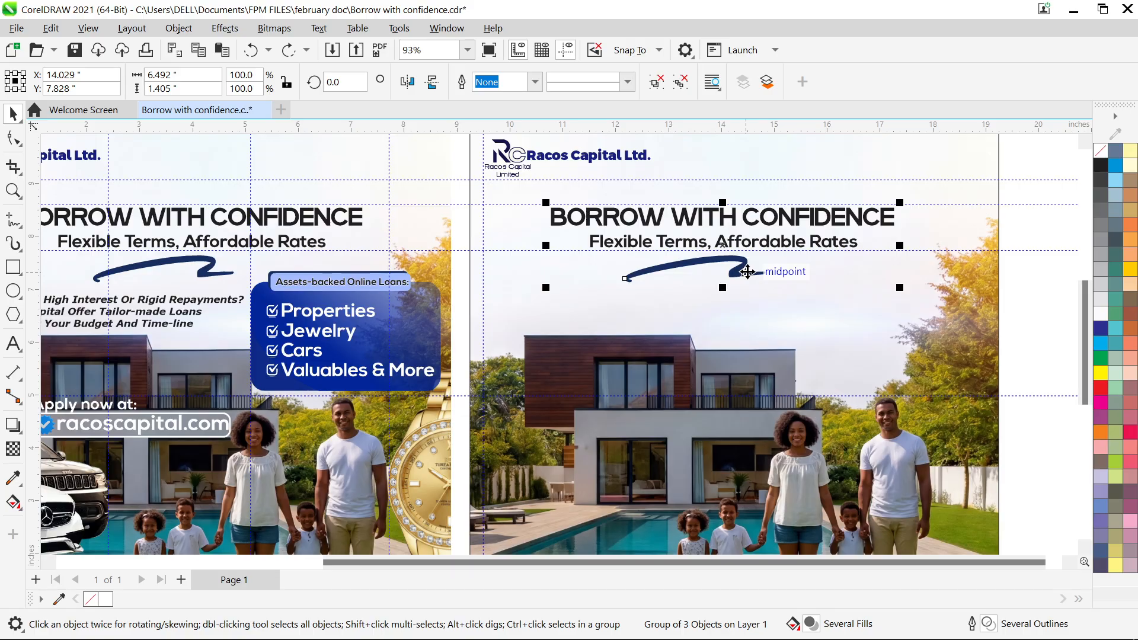
{"action": "left_click", "coordinate": [731, 153], "text": "shift"}
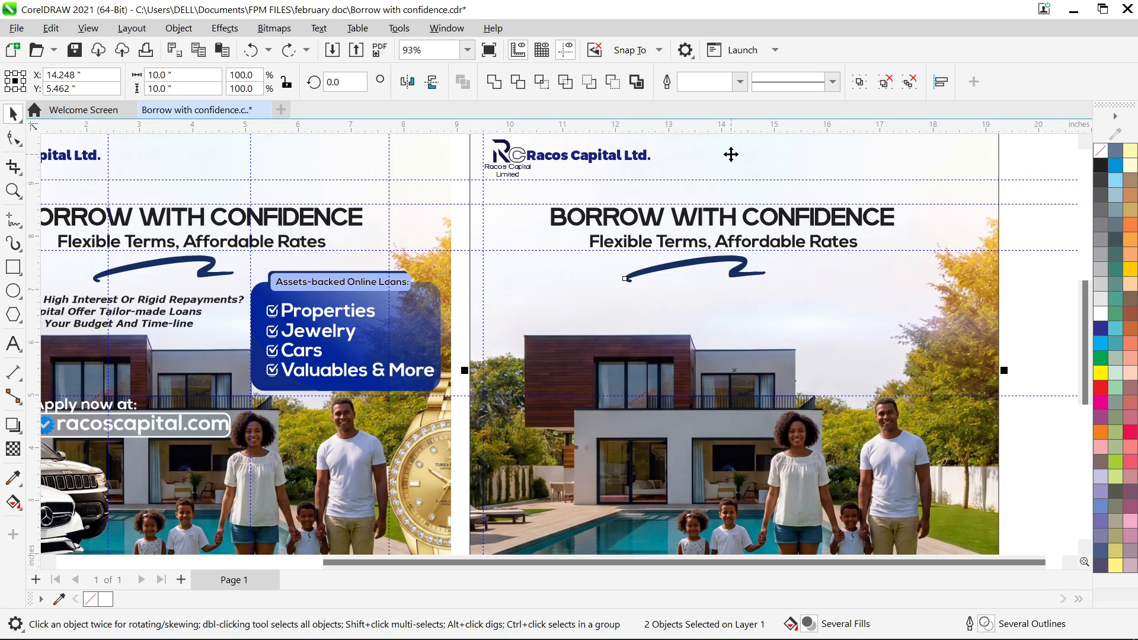
{"action": "key", "text": "c"}
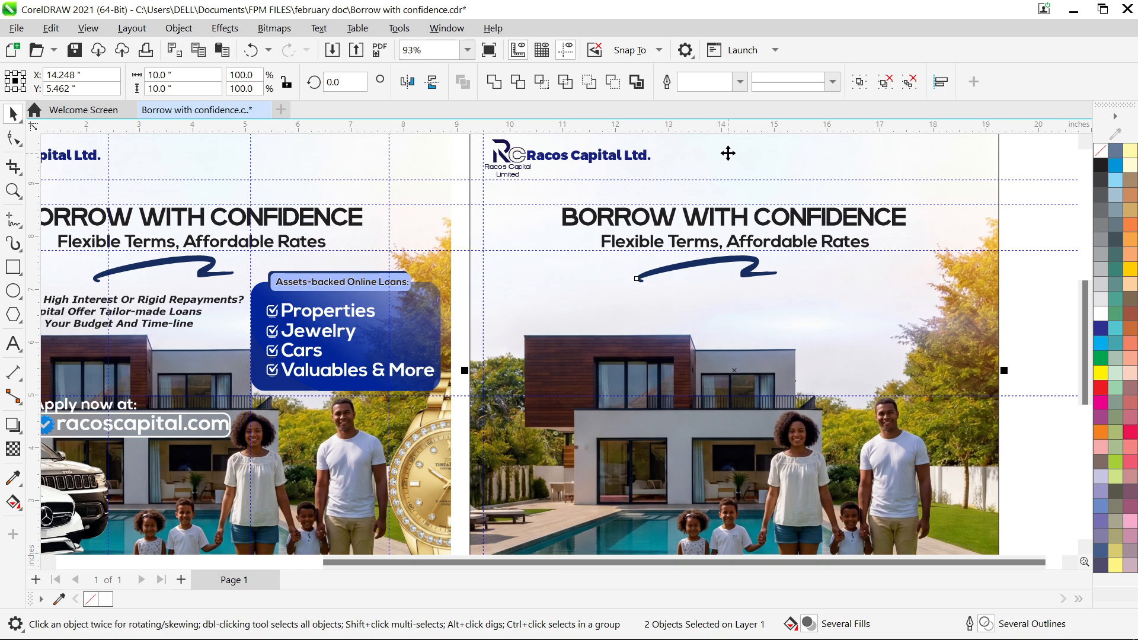
{"action": "scroll", "coordinate": [728, 153], "scroll_direction": "down", "scroll_amount": 1}
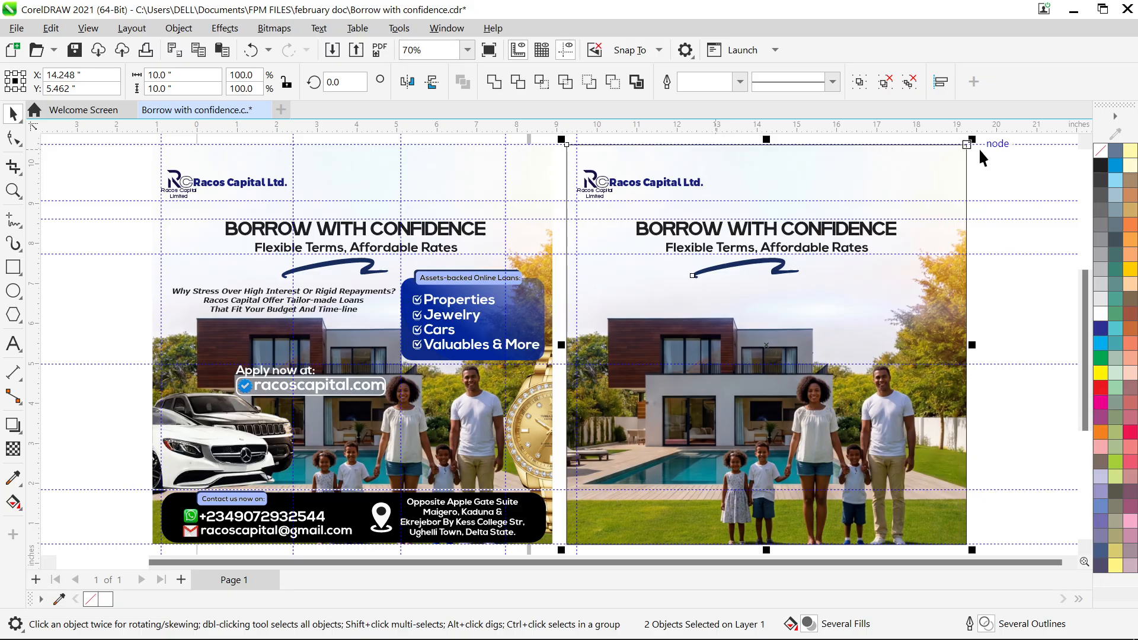
{"action": "left_click", "coordinate": [1002, 179]}
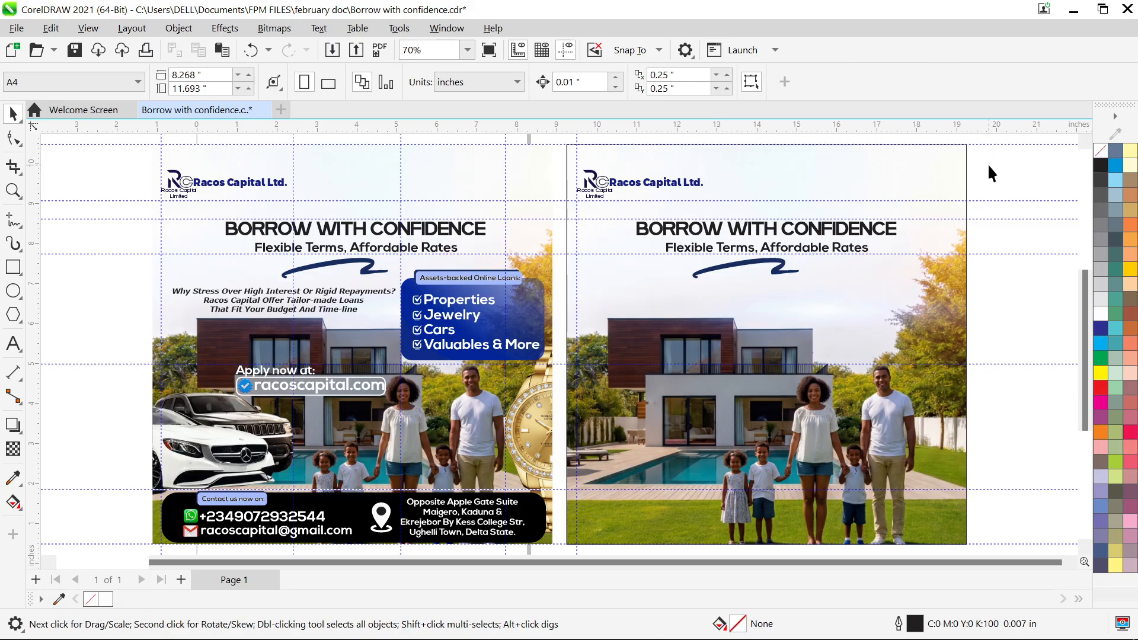
- Set the font size of the original "Why Stress Over High Interest" paragraph to 13 pt
{"action": "left_click", "coordinate": [250, 309]}
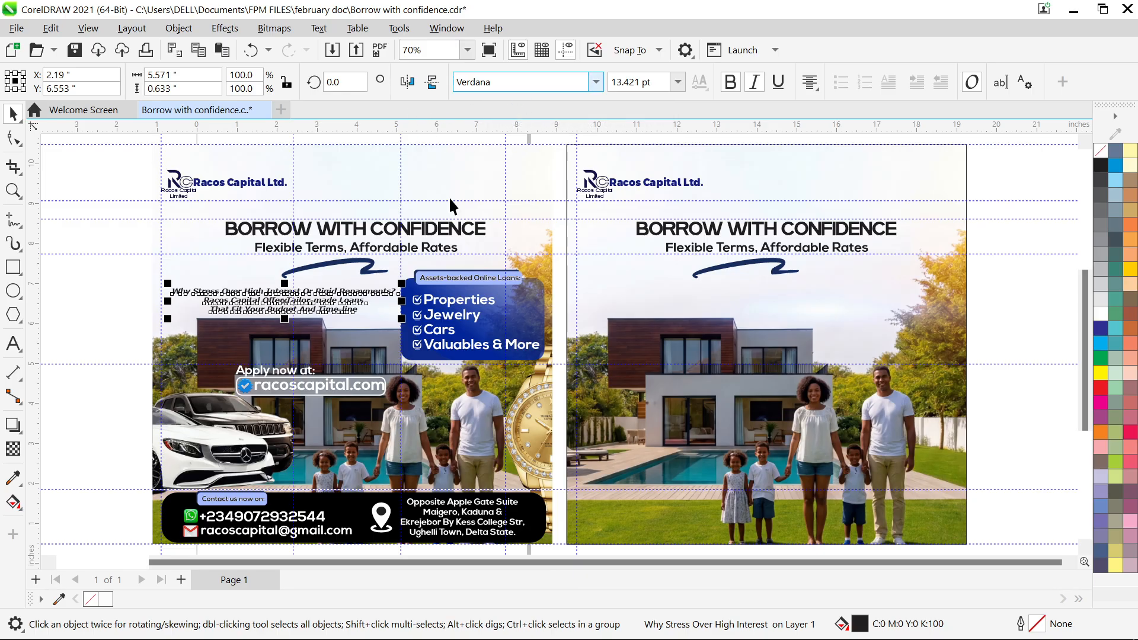
{"action": "double_click", "coordinate": [625, 82]}
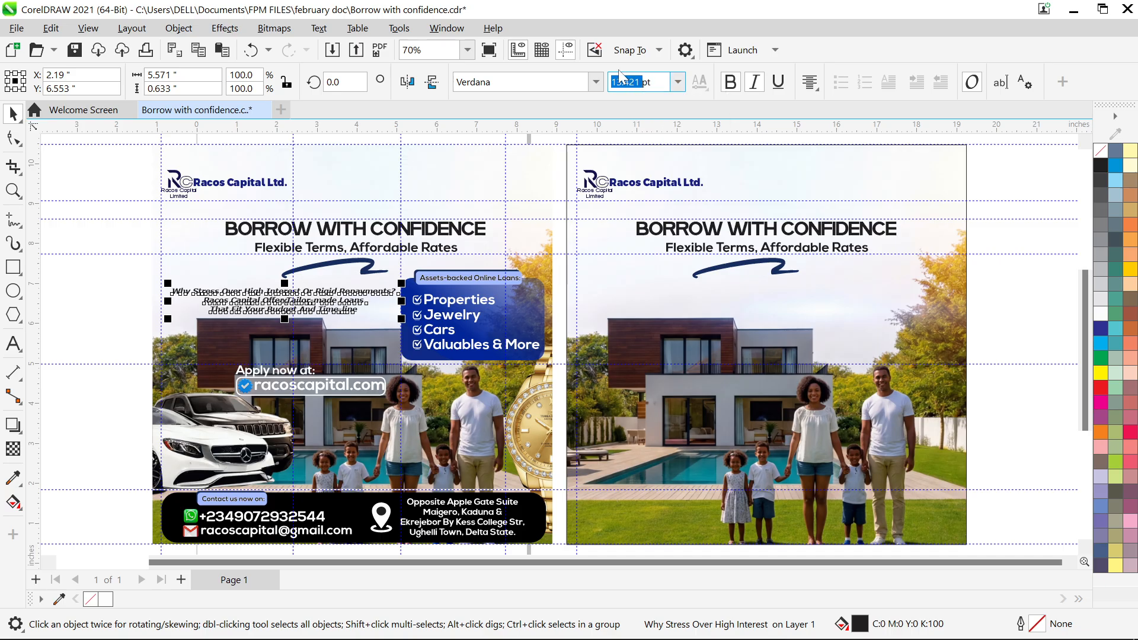
{"action": "type", "text": "13"}
{"action": "key", "text": "Return"}
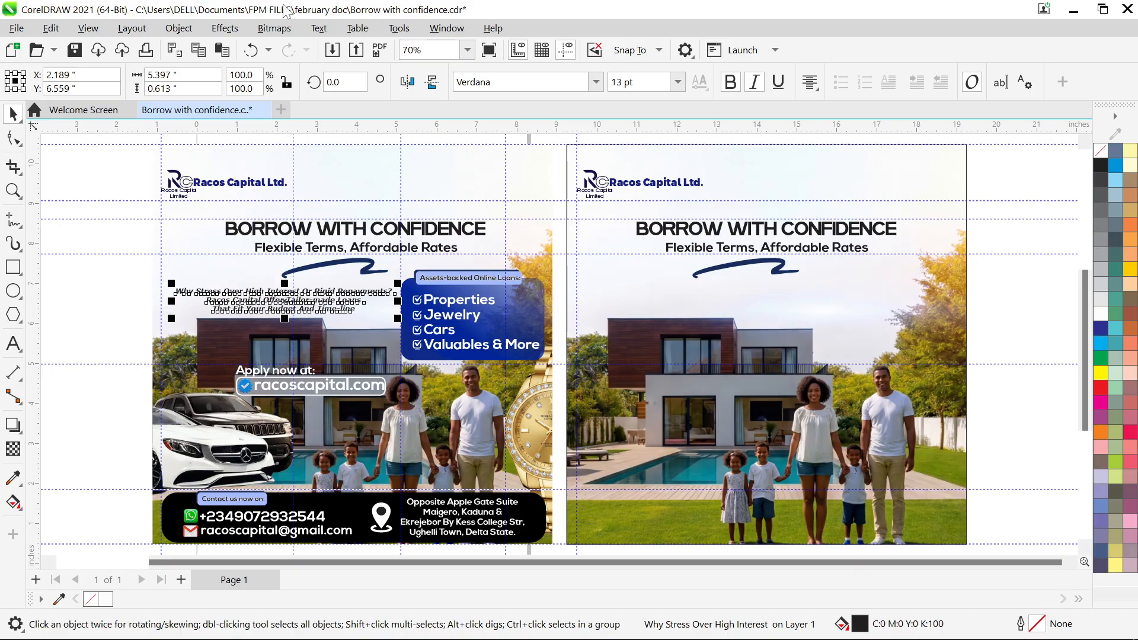
{"action": "left_click", "coordinate": [135, 271]}
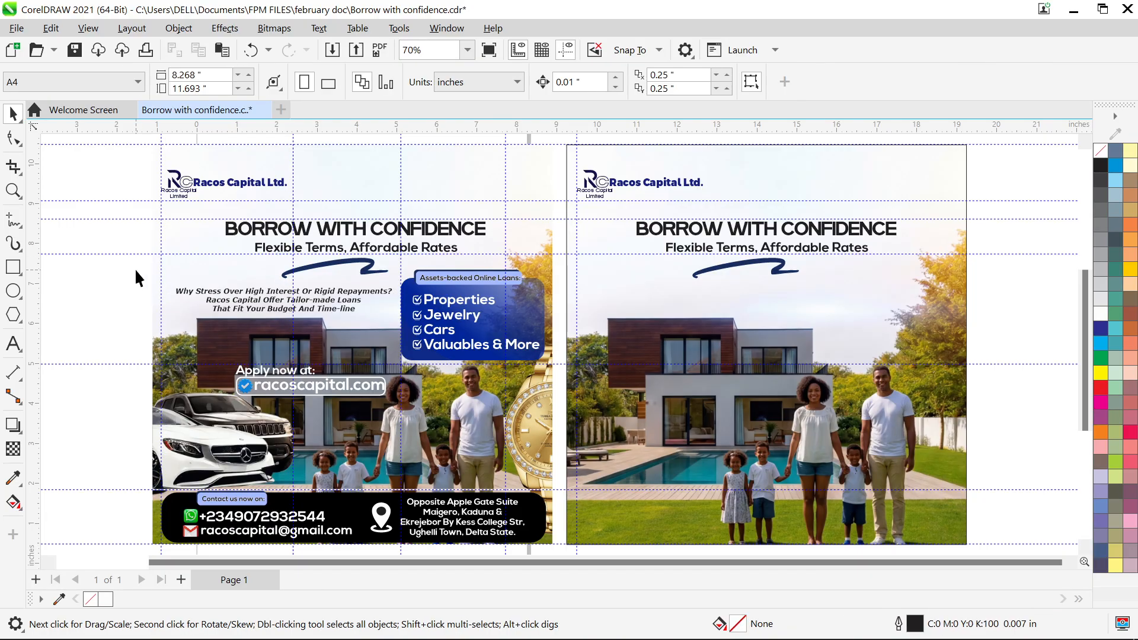
- Set the "Why Stress Over High Interest" paragraph to 13.5 pt and copy it into the new square at about X 12.478, Y 6.612 inches
{"action": "left_click", "coordinate": [249, 296]}
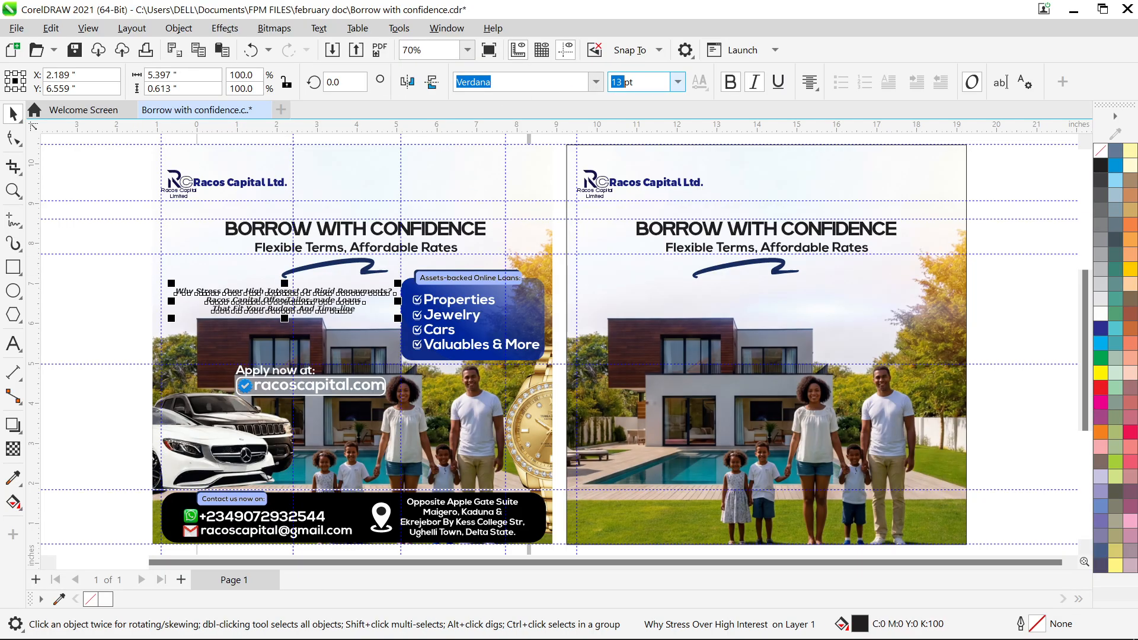
{"action": "type", "text": "1"}
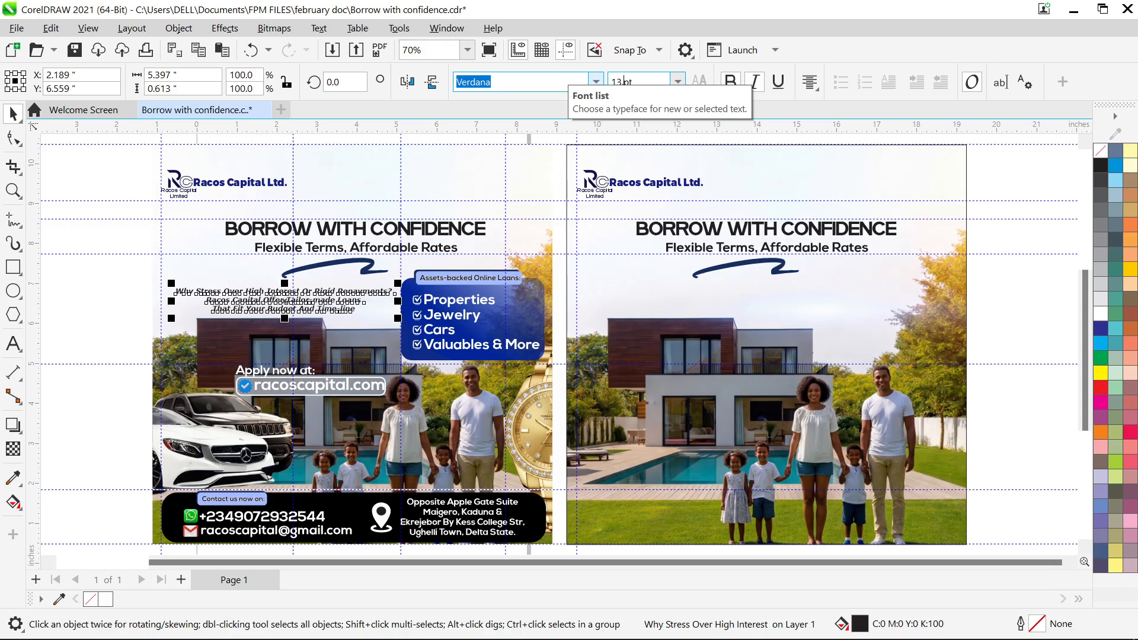
{"action": "key", "text": "Return"}
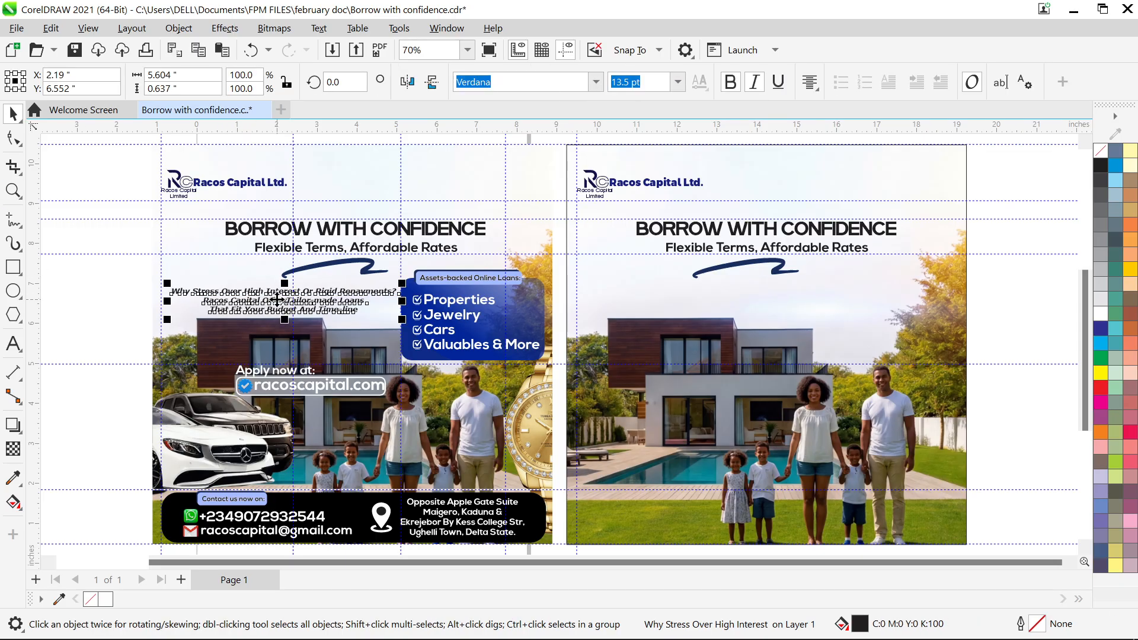
{"action": "left_click_drag", "start_coordinate": [301, 300], "coordinate": [691, 305]}
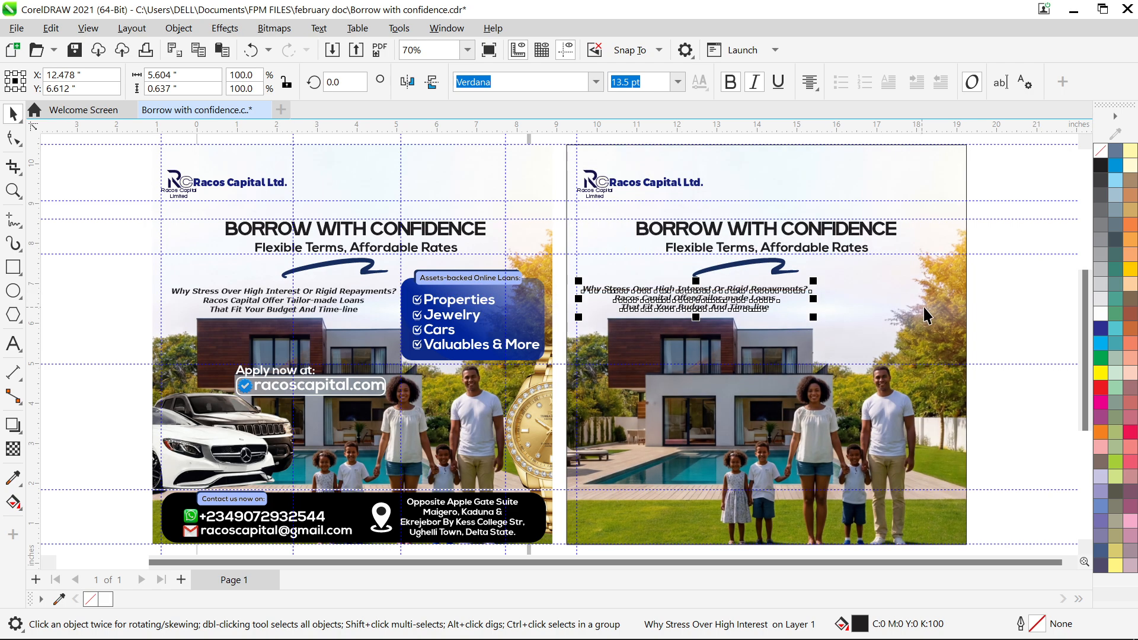
- Draw a rectangle about 3.38 by 1.912 inches beside the original flyer's left edge and round its corners to about 0.252 inches
{"action": "left_click", "coordinate": [478, 303]}
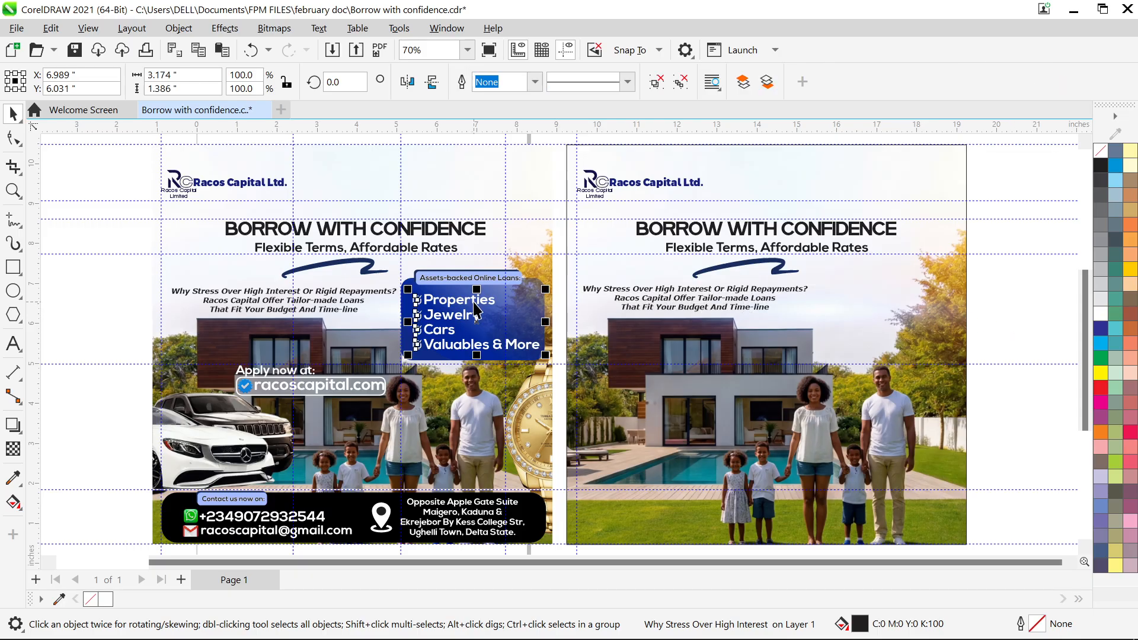
{"action": "left_click", "coordinate": [519, 294], "text": "ctrl"}
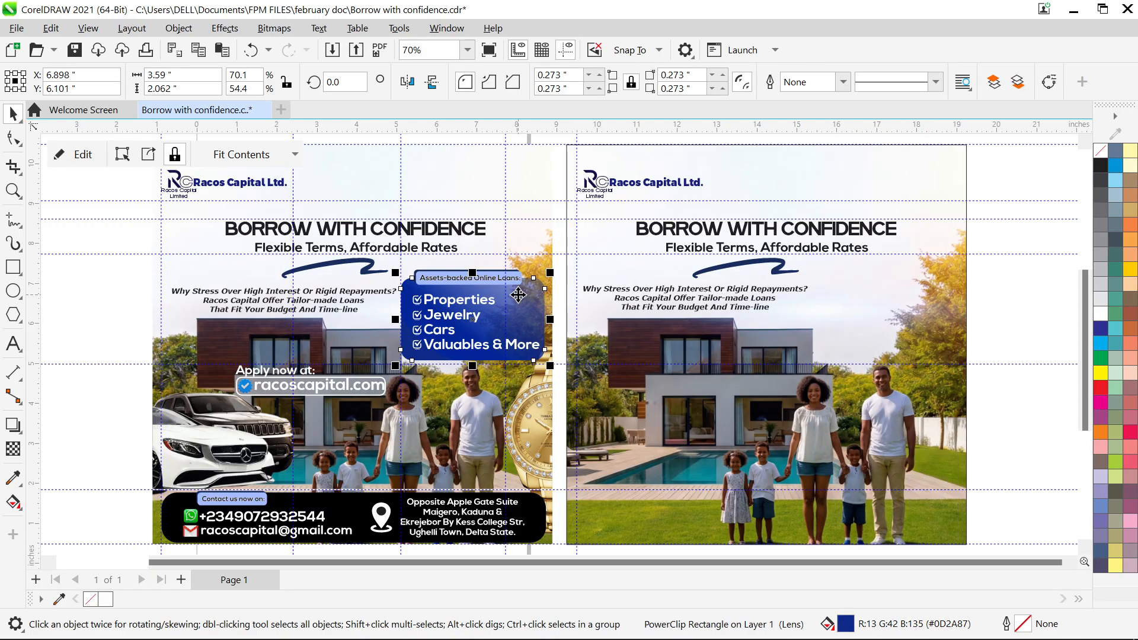
{"action": "left_click", "coordinate": [13, 268]}
{"action": "left_click_drag", "start_coordinate": [83, 279], "coordinate": [219, 356]}
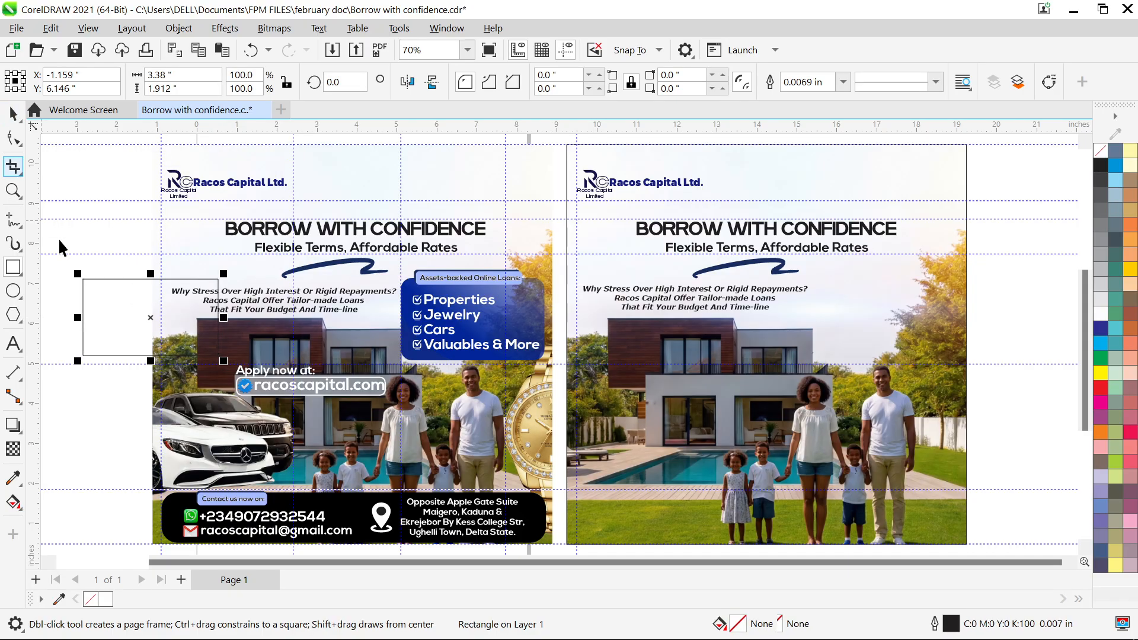
{"action": "key", "text": "space"}
{"action": "left_click", "coordinate": [14, 138]}
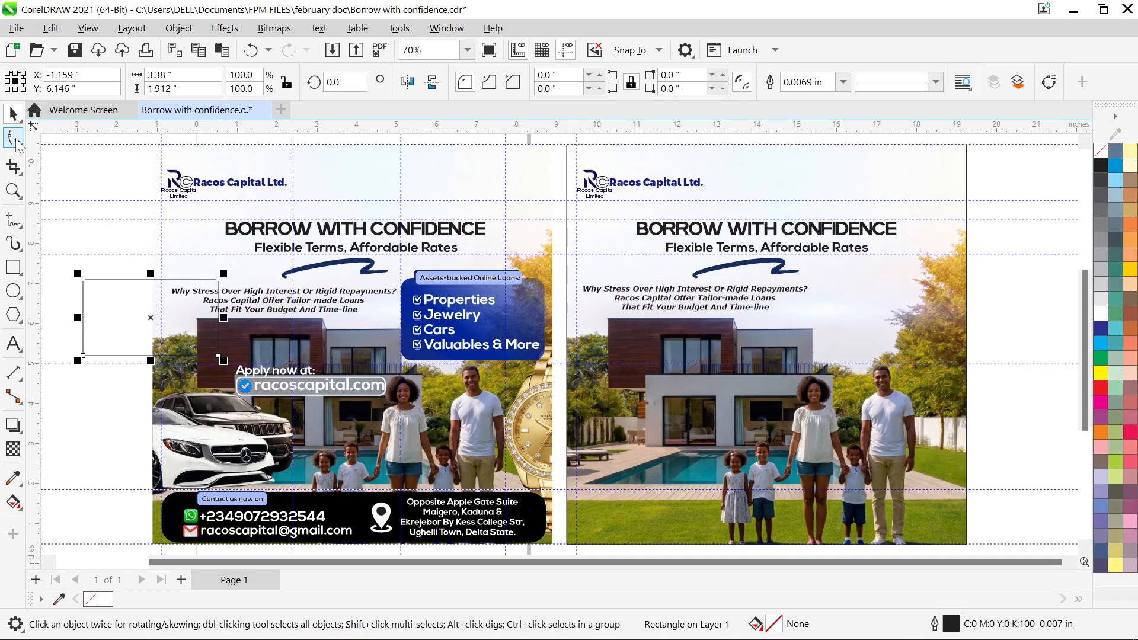
{"action": "left_click_drag", "start_coordinate": [219, 285], "coordinate": [208, 278]}
{"action": "left_click", "coordinate": [12, 115]}
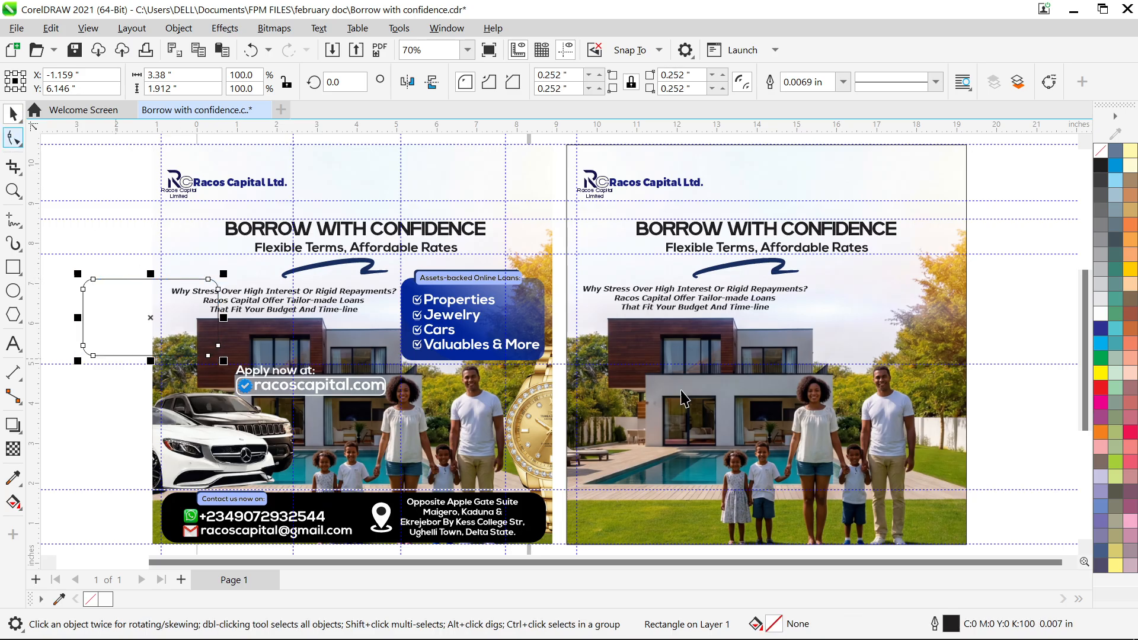
- Fill the rounded rectangle with blue (C100 M100 Y0 K0) and set its outline width to None
{"action": "left_click", "coordinate": [1103, 329]}
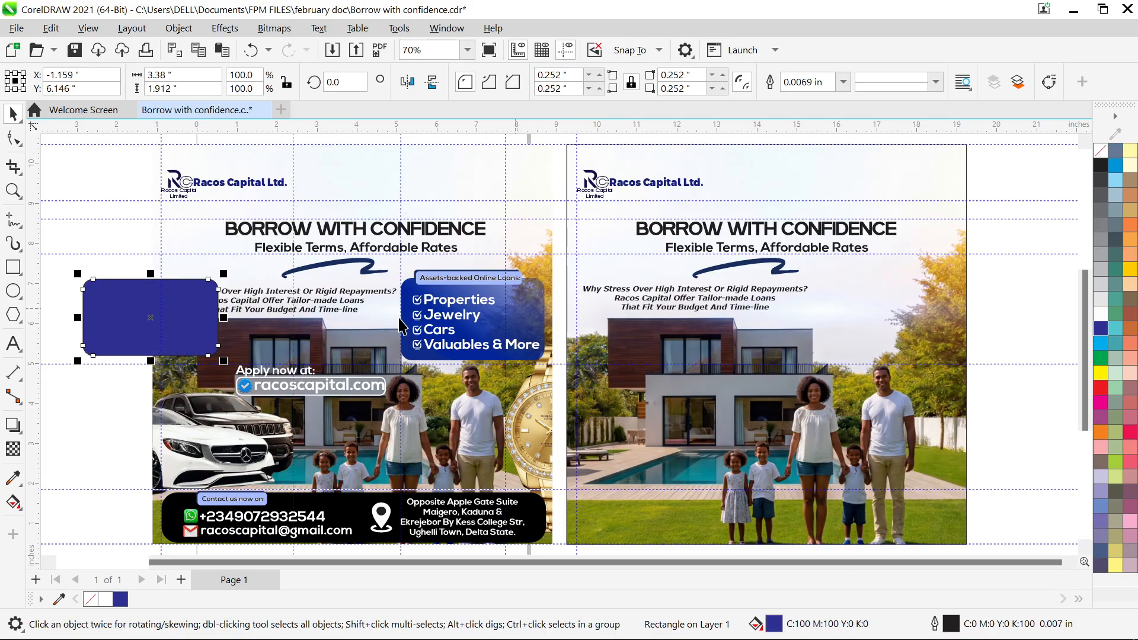
{"action": "key", "text": "F12"}
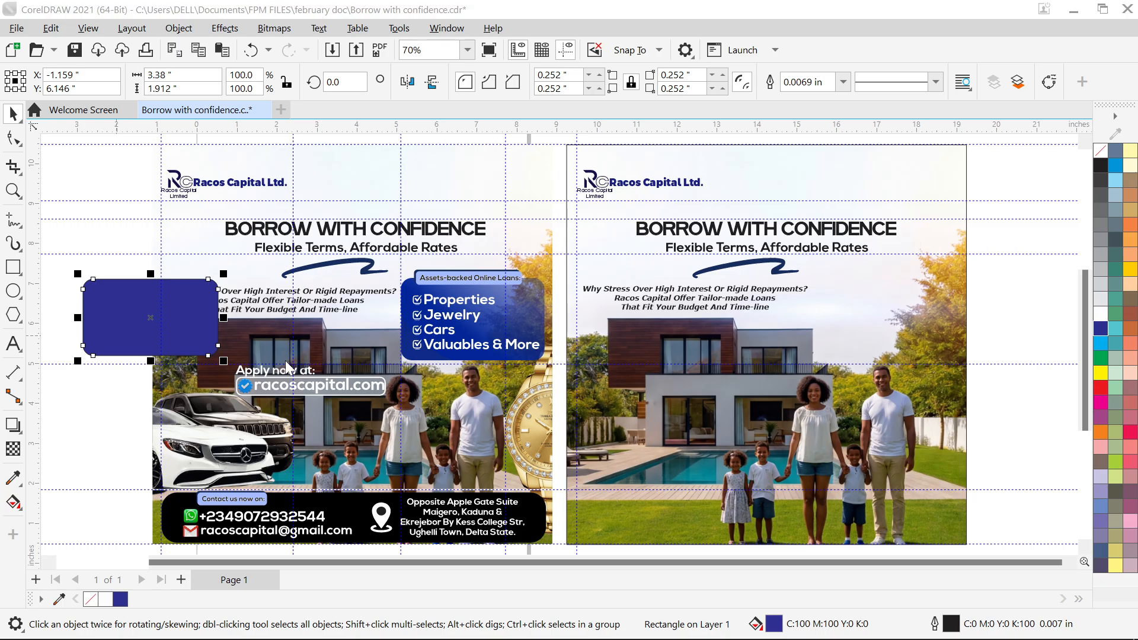
{"action": "left_click", "coordinate": [487, 232]}
{"action": "scroll", "coordinate": [461, 298], "scroll_direction": "up", "scroll_amount": 3}
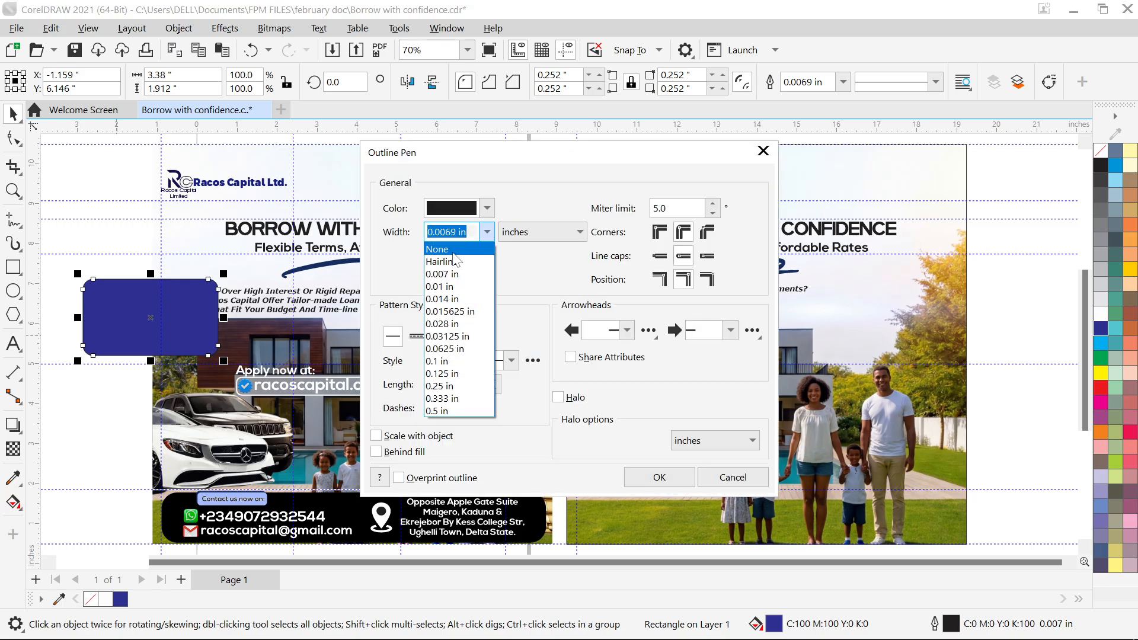
{"action": "left_click", "coordinate": [441, 247]}
{"action": "left_click", "coordinate": [660, 477]}
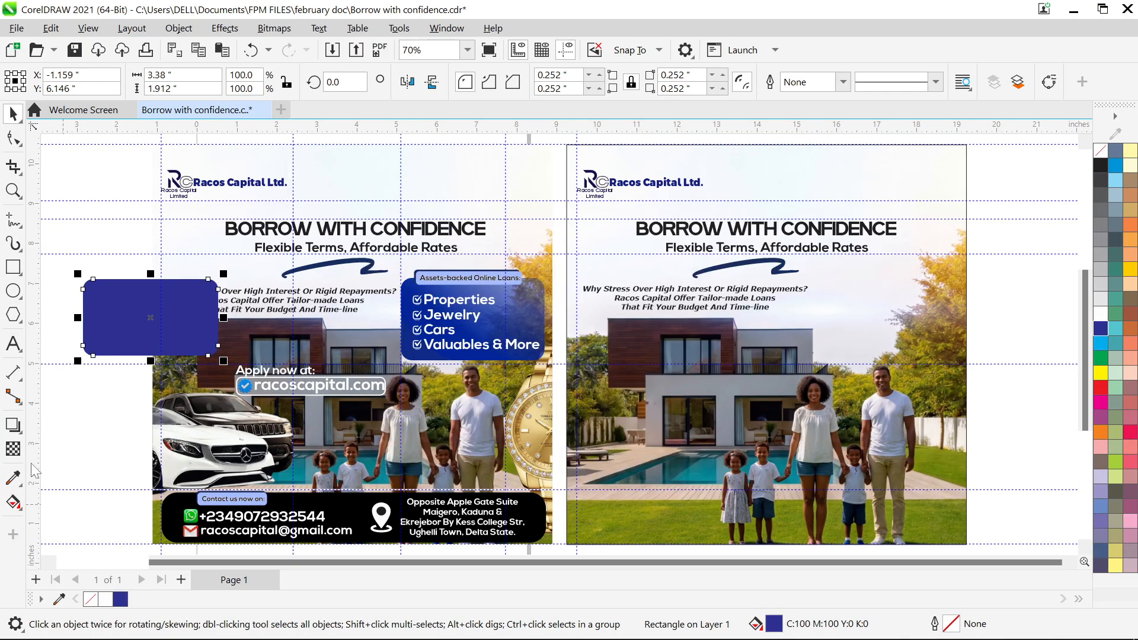
- Try a fountain transparency fading the blue rounded rectangle towards its upper right, and undo it
{"action": "left_click", "coordinate": [13, 448]}
{"action": "left_click_drag", "start_coordinate": [157, 309], "coordinate": [249, 280]}
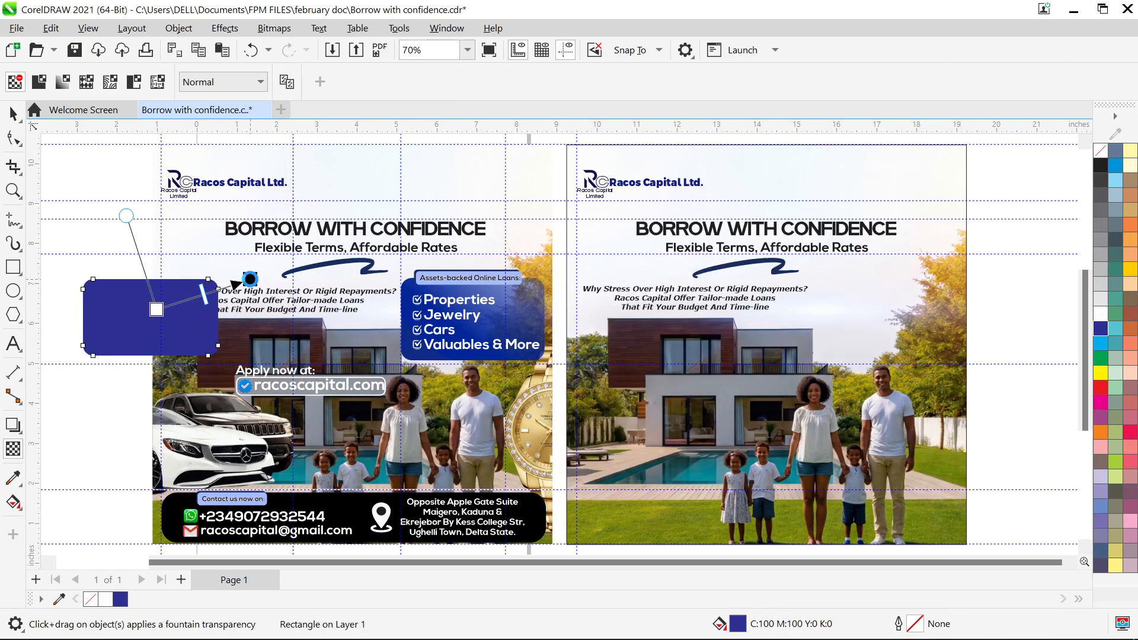
{"action": "left_click_drag", "start_coordinate": [156, 309], "coordinate": [127, 342]}
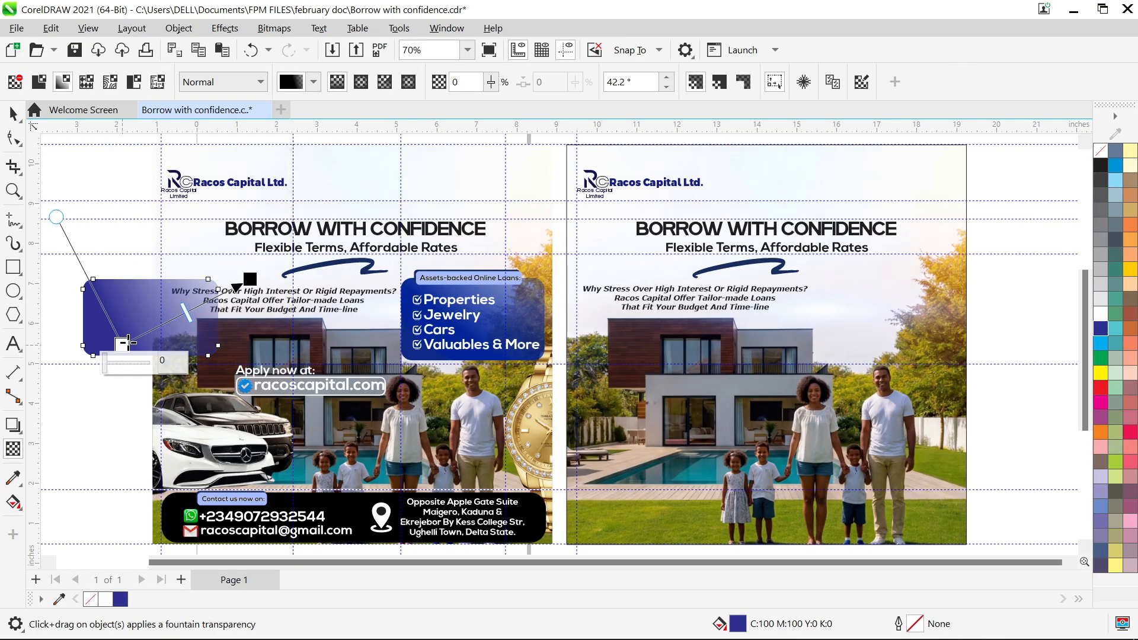
{"action": "key", "text": "ctrl+z"}
{"action": "key", "text": "ctrl+z"}
{"action": "key", "text": "ctrl+z"}
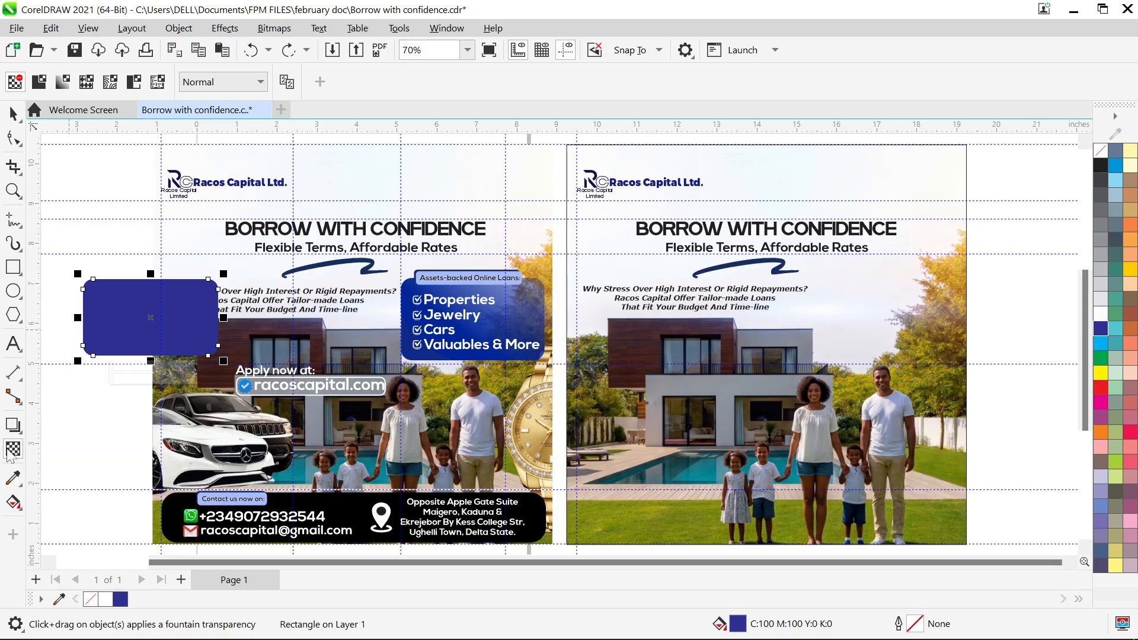
- Apply a fountain transparency fading the blue rectangle to the upper right, and delete the practice rectangle
{"action": "left_click_drag", "start_coordinate": [169, 316], "coordinate": [281, 261]}
{"action": "left_click_drag", "start_coordinate": [169, 316], "coordinate": [124, 330]}
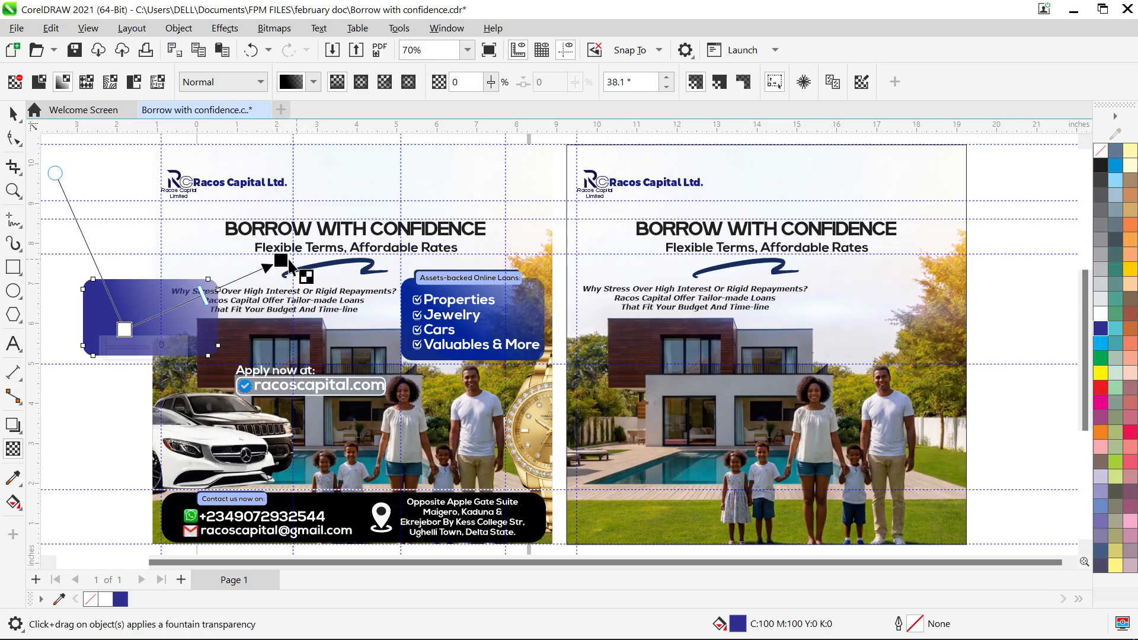
{"action": "left_click_drag", "start_coordinate": [281, 261], "coordinate": [116, 386]}
{"action": "left_click", "coordinate": [13, 113]}
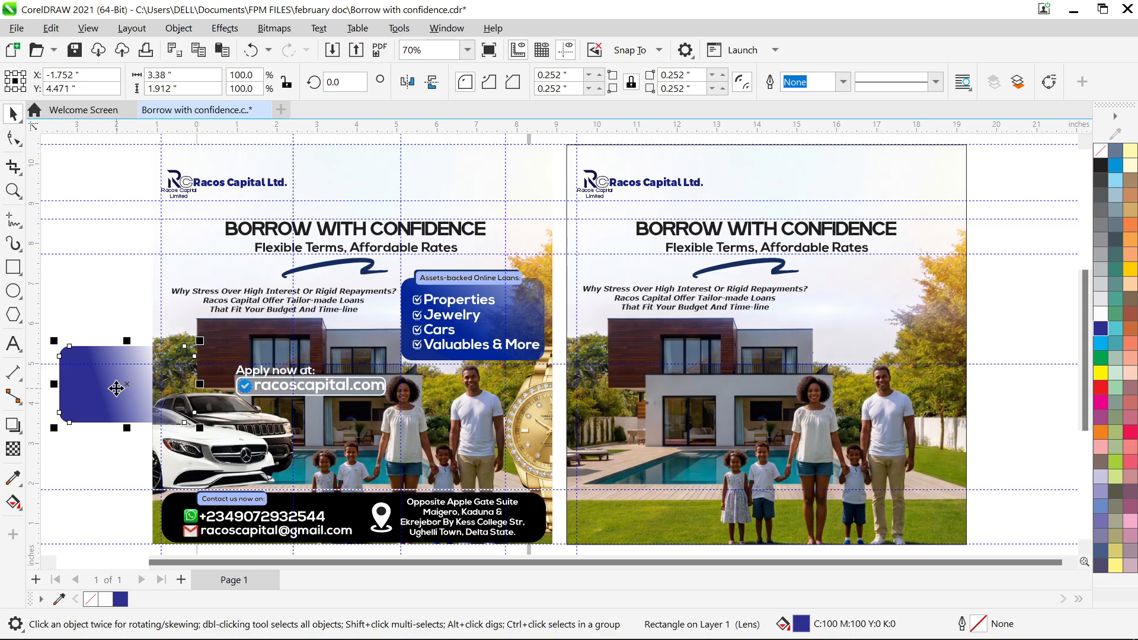
{"action": "key", "text": "Delete"}
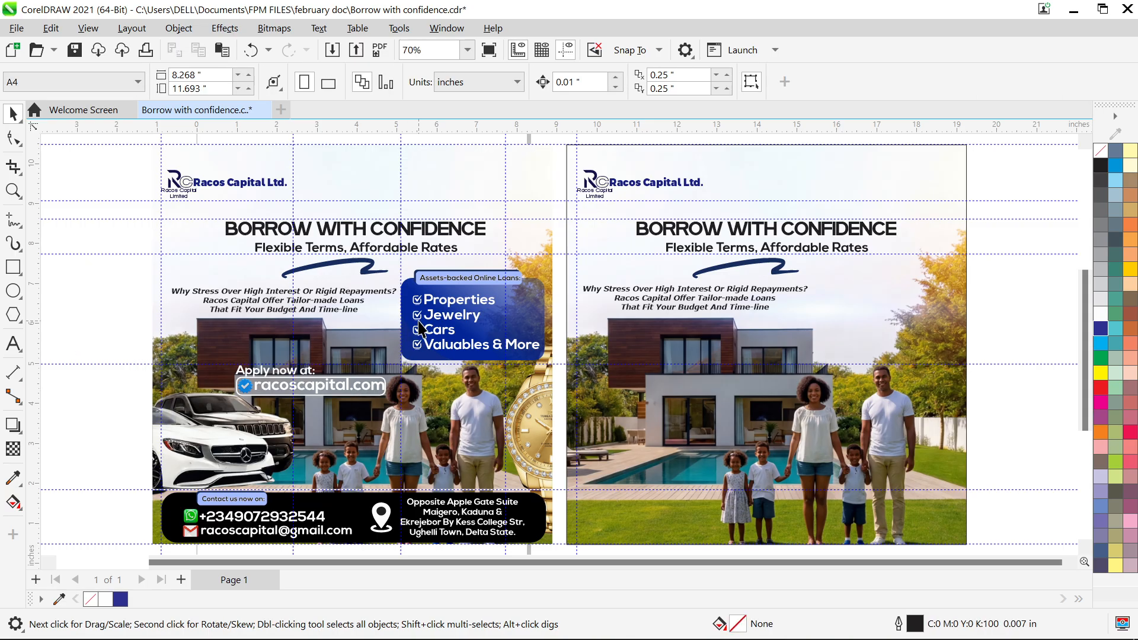
- Copy the blue checklist panel with its "Assets-backed Online Loans" label straight across to the right side of the new square
{"action": "left_click", "coordinate": [419, 326]}
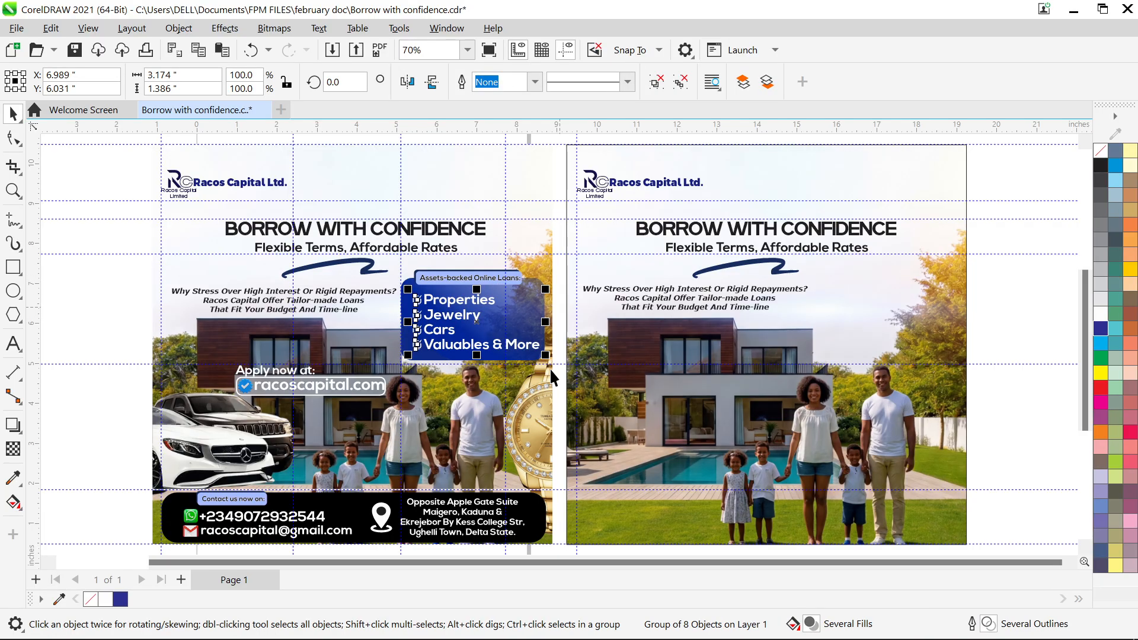
{"action": "left_click", "coordinate": [553, 372]}
{"action": "left_click_drag", "start_coordinate": [557, 375], "coordinate": [359, 266]}
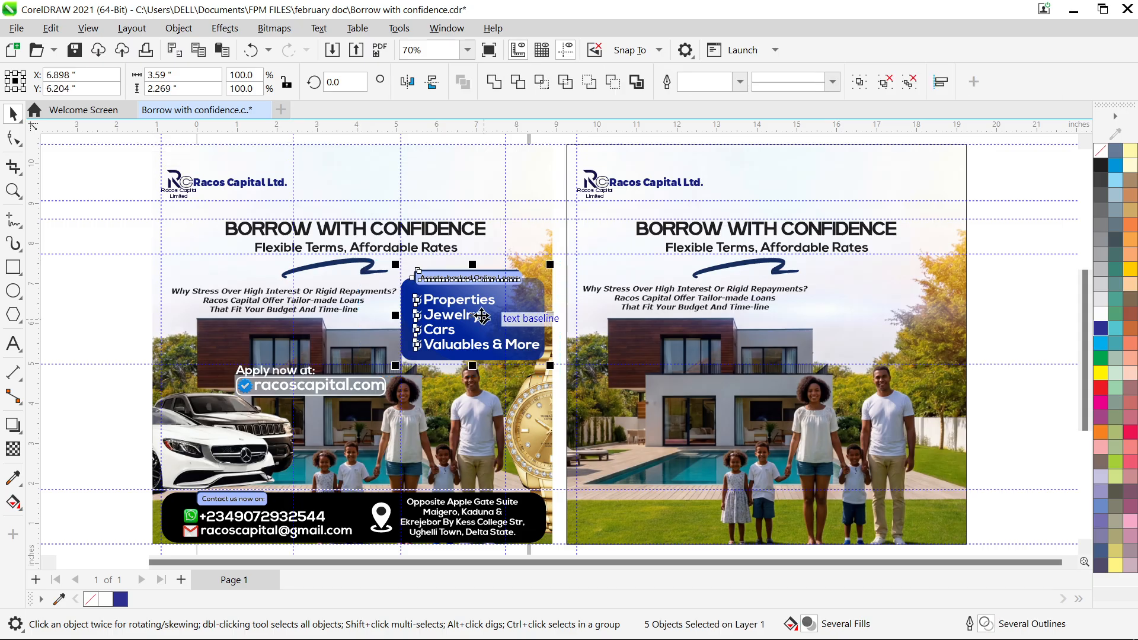
{"action": "left_click_drag", "start_coordinate": [512, 332], "coordinate": [884, 331]}
{"action": "left_click", "coordinate": [994, 306]}
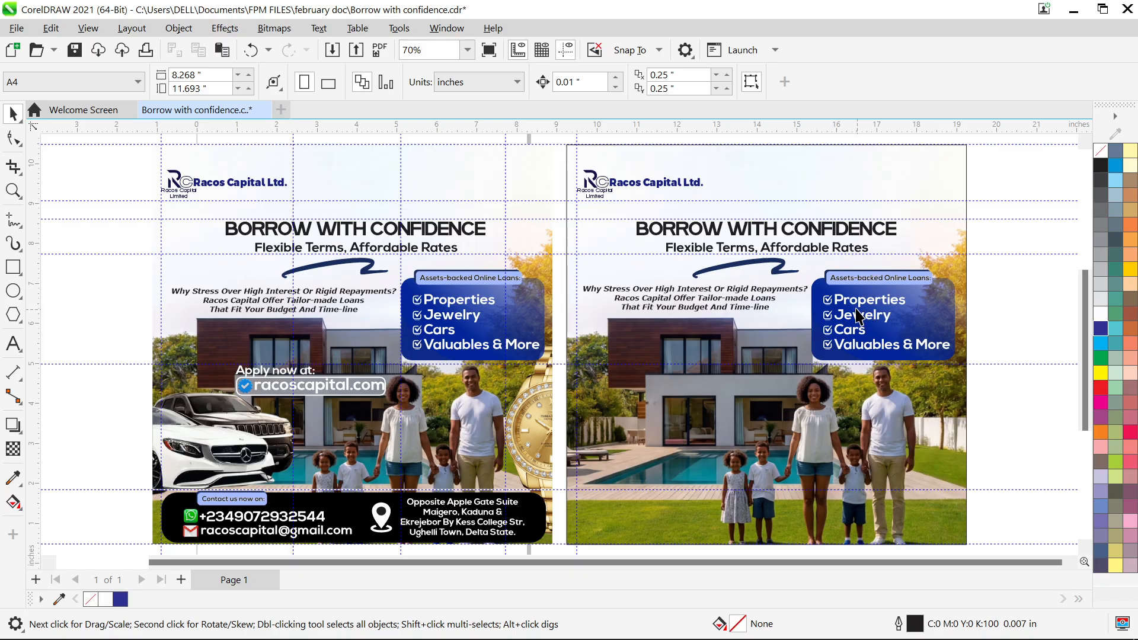
- Draw a rectangle about 3.96 by 0.59 in above the original flyer's "Apply now at:" text and round its corners to about 0.15 in
{"action": "left_click", "coordinate": [260, 384]}
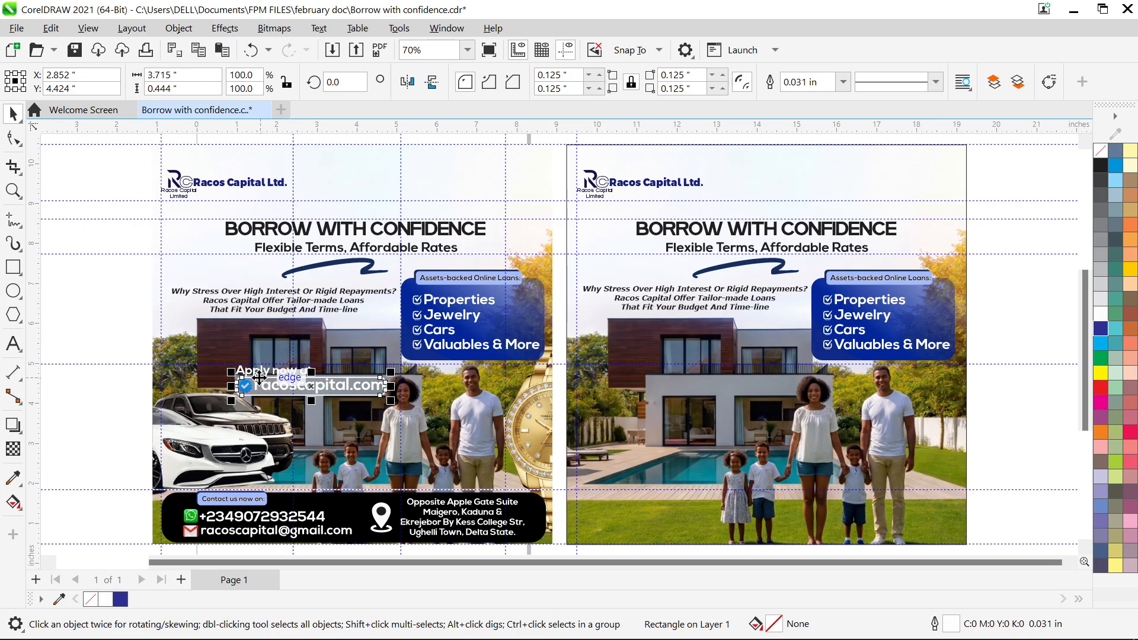
{"action": "scroll", "coordinate": [255, 373], "scroll_direction": "up", "scroll_amount": 5}
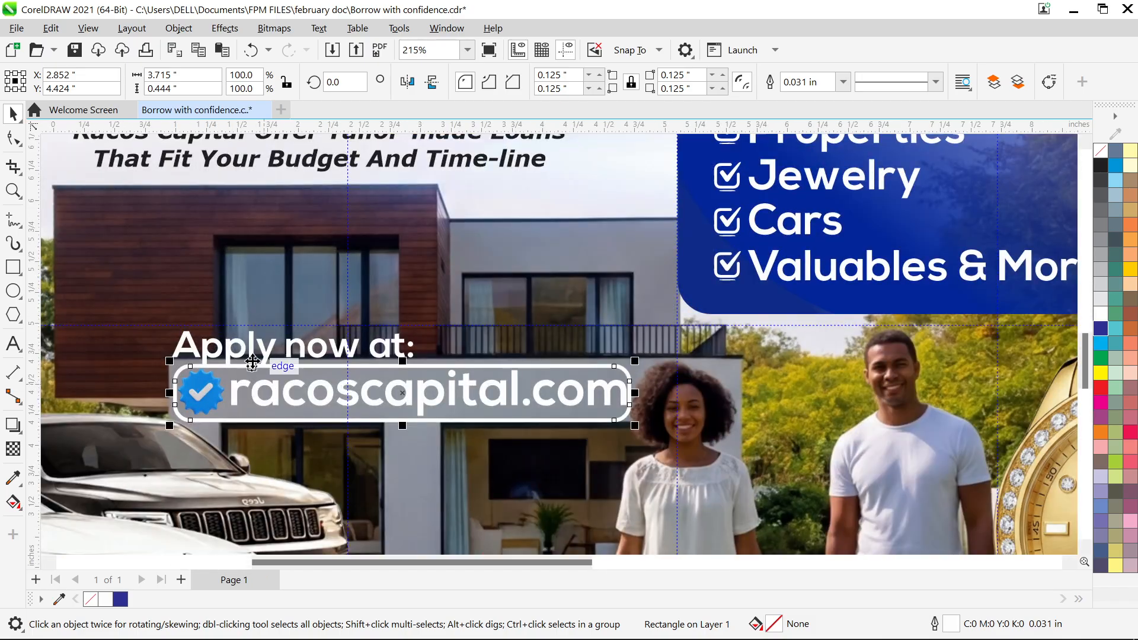
{"action": "left_click", "coordinate": [17, 268]}
{"action": "left_click_drag", "start_coordinate": [169, 241], "coordinate": [654, 313]}
{"action": "left_click", "coordinate": [13, 113]}
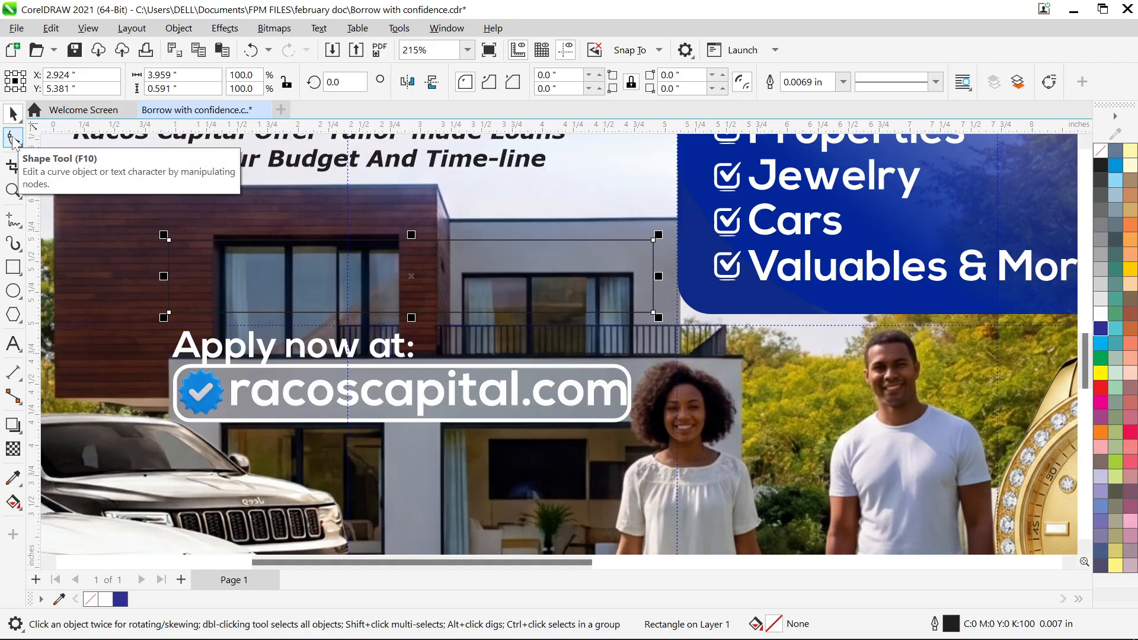
{"action": "left_click", "coordinate": [13, 139]}
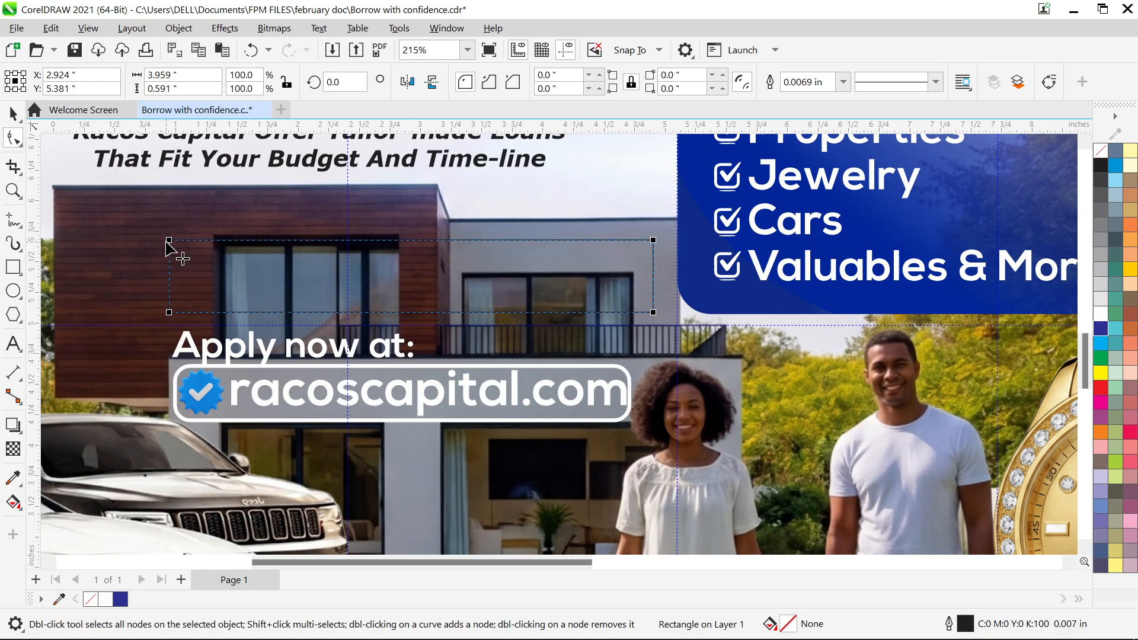
{"action": "left_click_drag", "start_coordinate": [169, 240], "coordinate": [187, 240]}
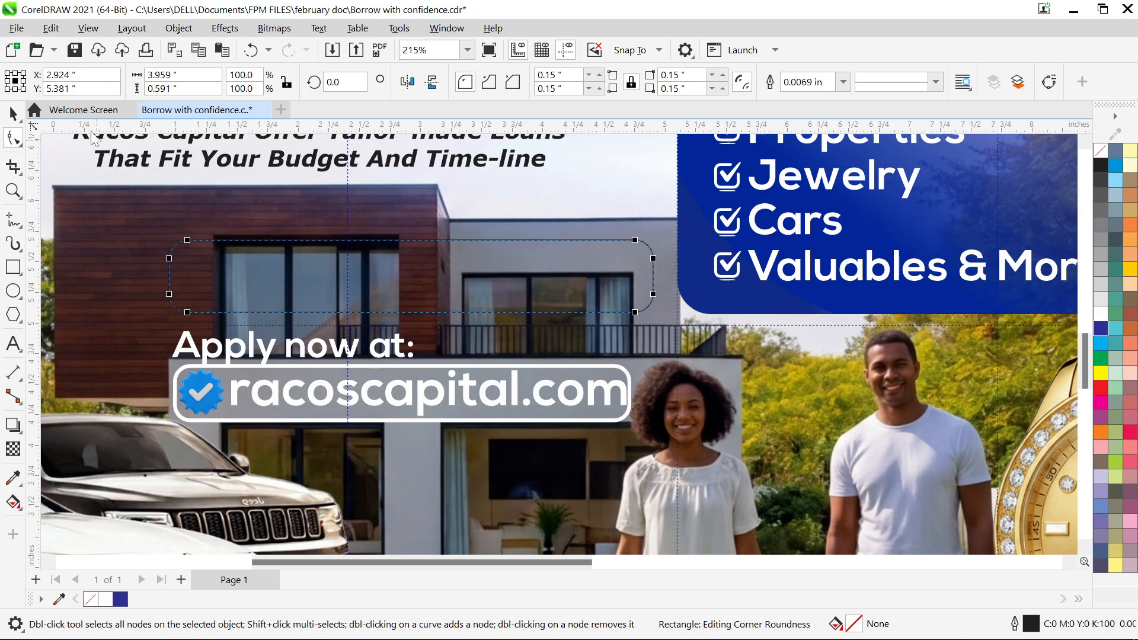
{"action": "left_click", "coordinate": [13, 113]}
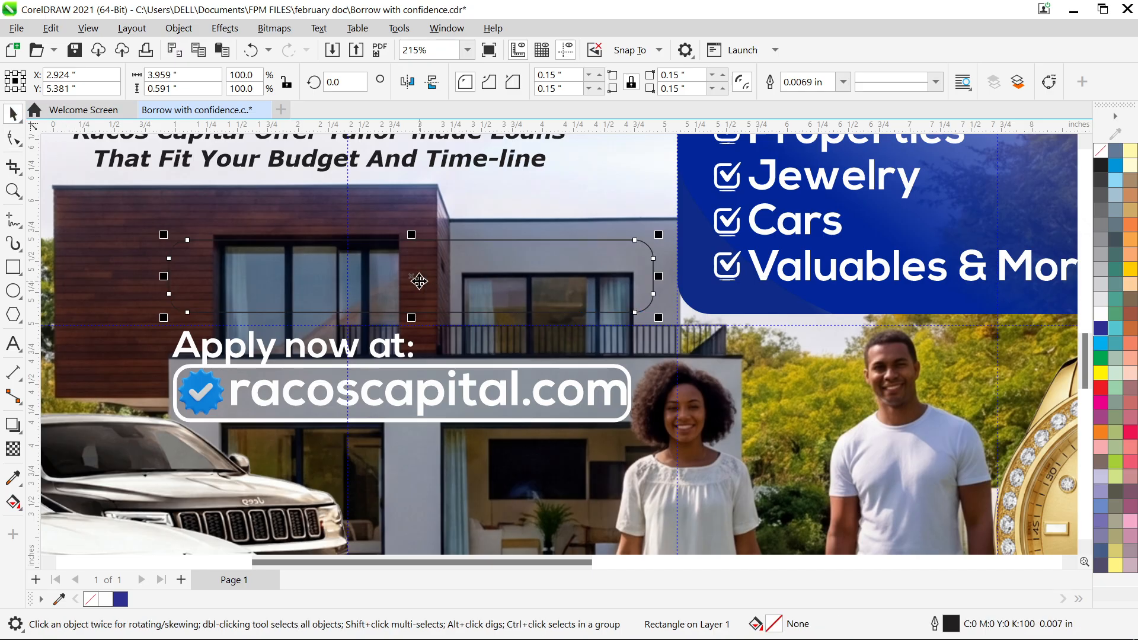
- Give the rounded rectangle a 0.031 in outline coloured white (C0 M0 Y0 K0)
{"action": "key", "text": "F12"}
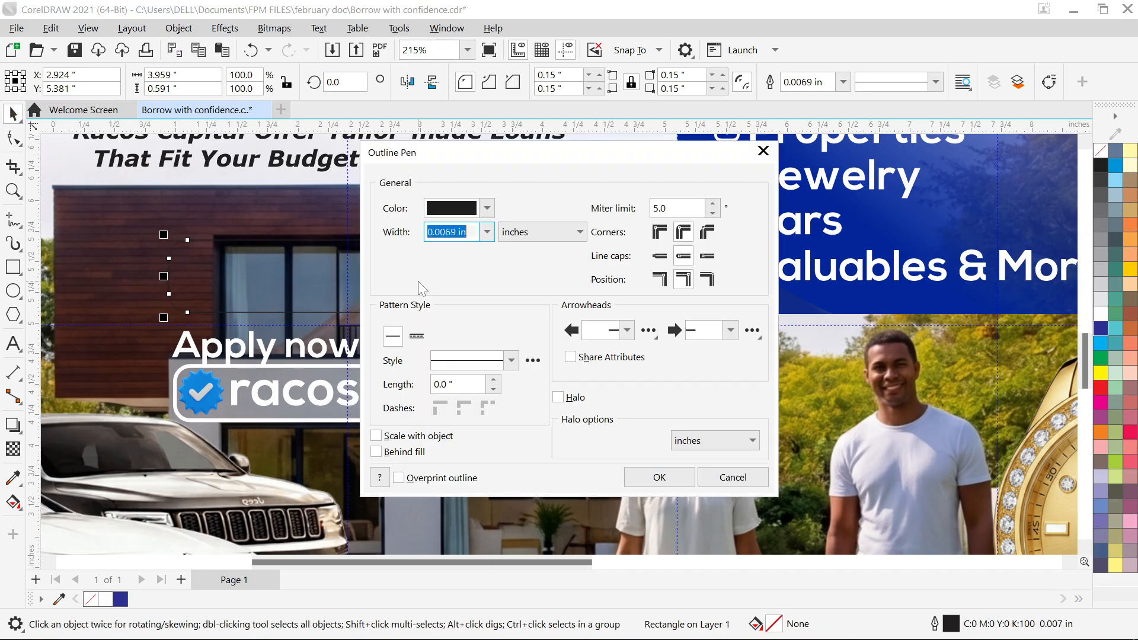
{"action": "left_click", "coordinate": [488, 232]}
{"action": "left_click", "coordinate": [480, 299]}
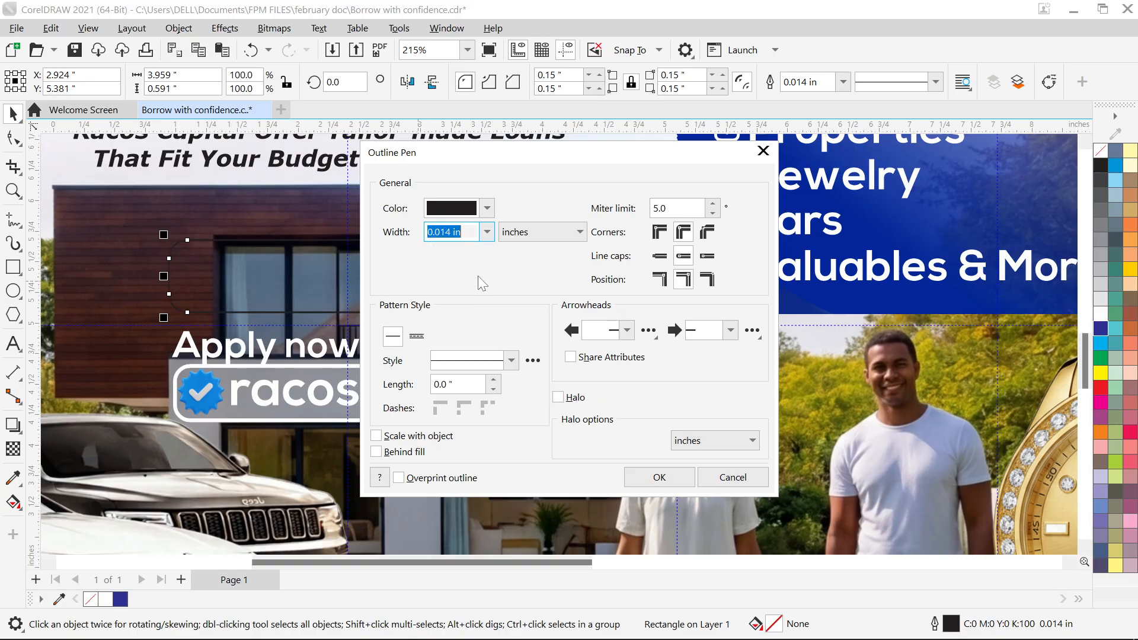
{"action": "left_click", "coordinate": [488, 233]}
{"action": "left_click", "coordinate": [462, 342]}
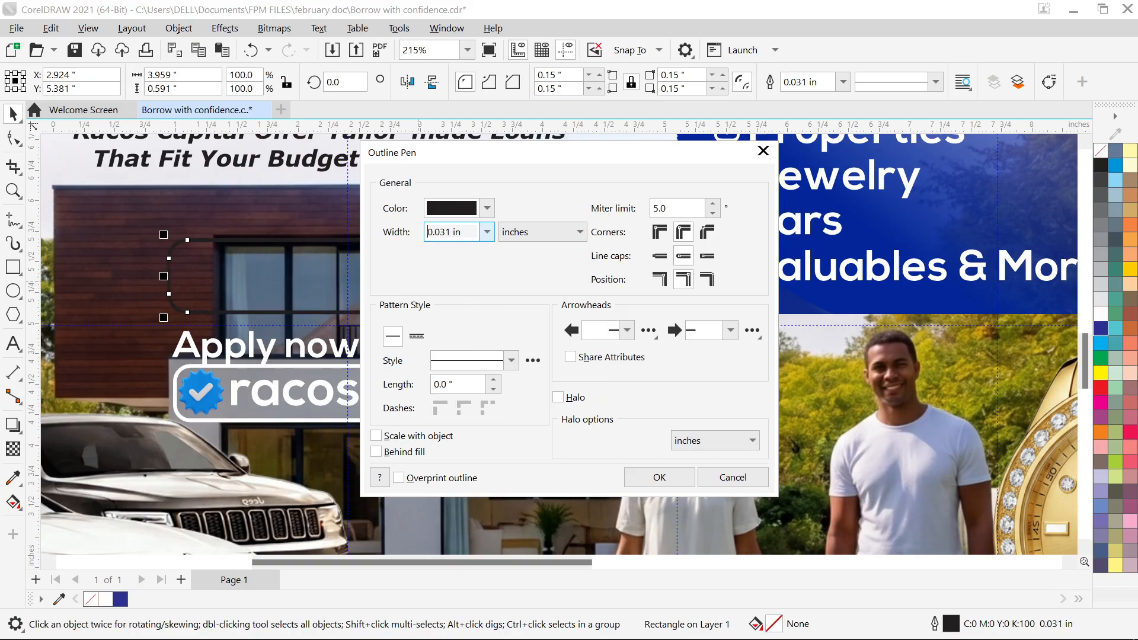
{"action": "left_click", "coordinate": [487, 208]}
{"action": "left_click", "coordinate": [437, 287]}
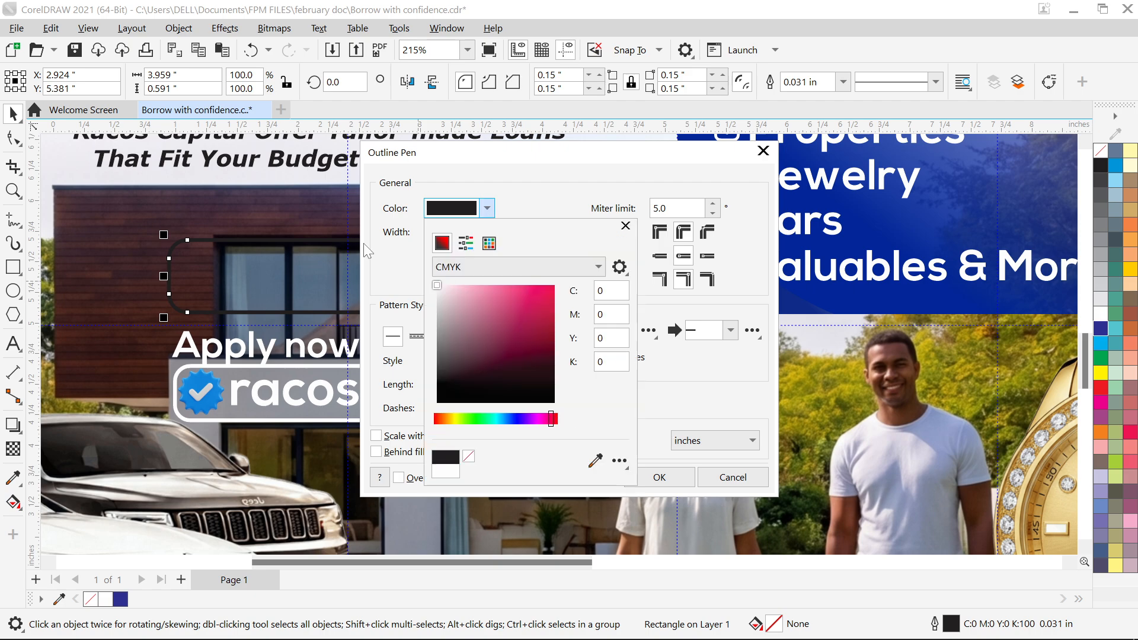
{"action": "left_click", "coordinate": [487, 208]}
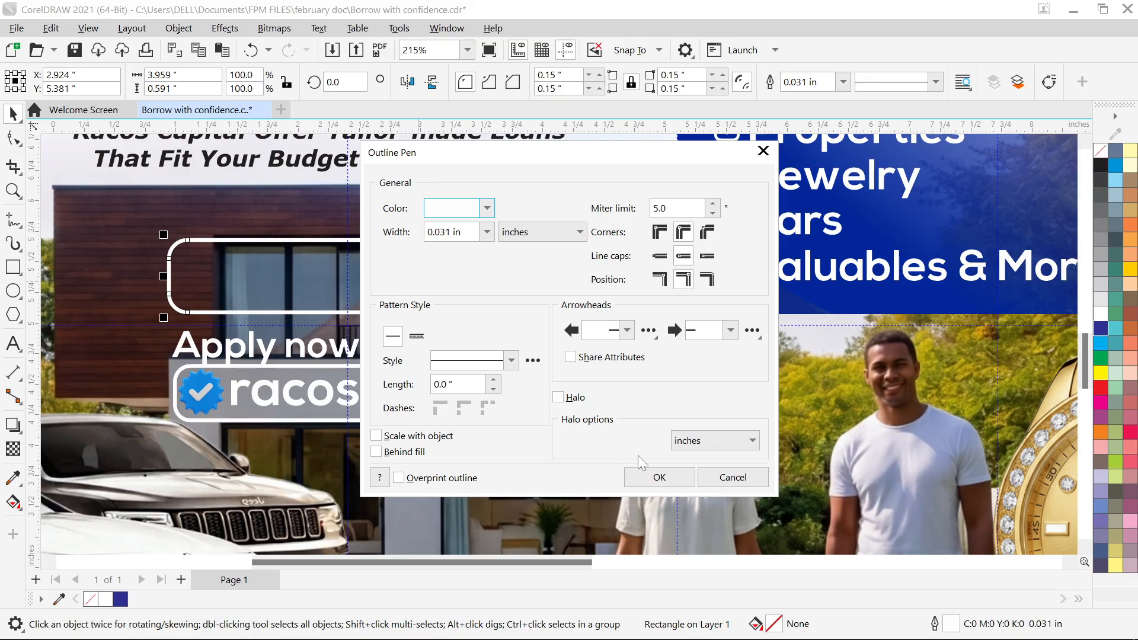
{"action": "left_click", "coordinate": [658, 477]}
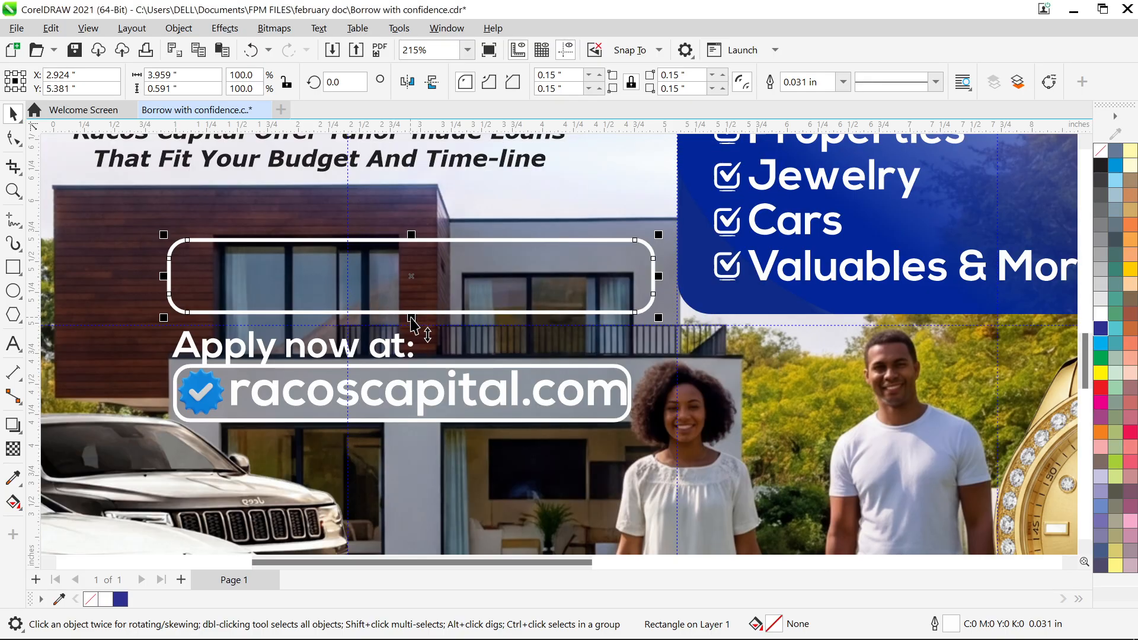
- Reduce the practice rectangle's height to about 0.47 in, and delete the rectangle
{"action": "left_click_drag", "start_coordinate": [412, 317], "coordinate": [411, 303]}
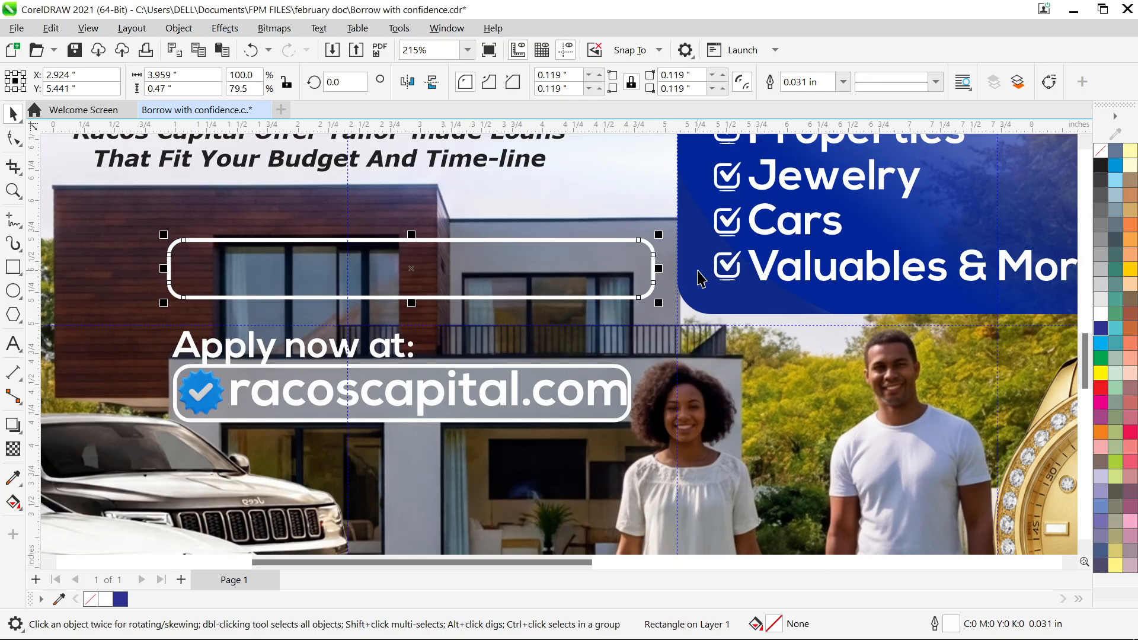
{"action": "key", "text": "Escape"}
{"action": "key", "text": "F4"}
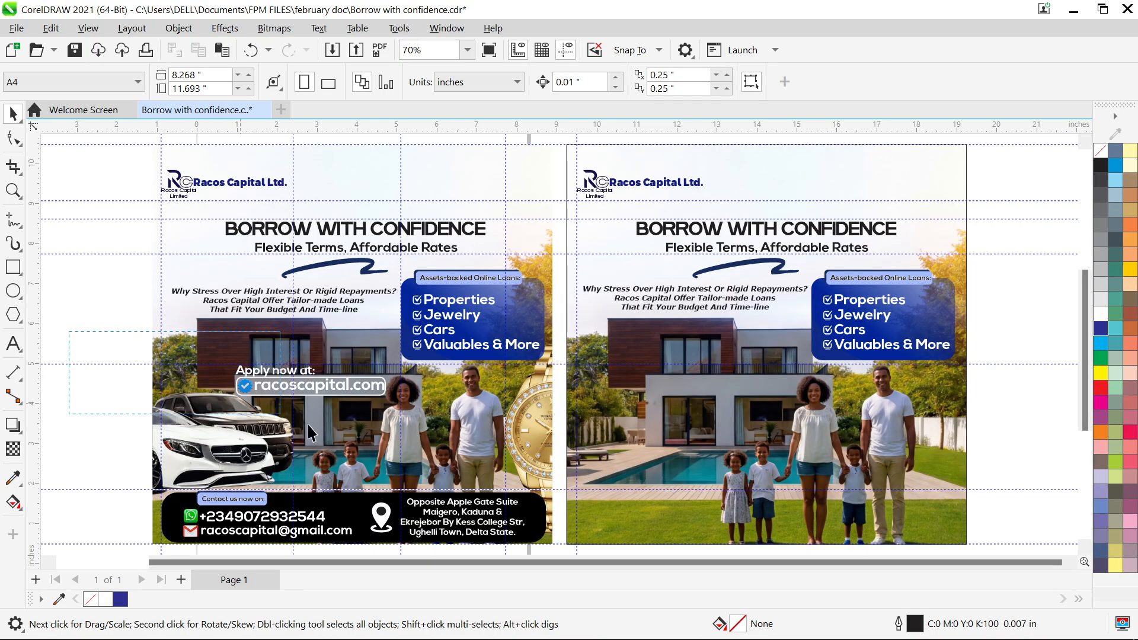
- Copy the "Apply now at: racoscapital.com" callout straight across to the new square and nudge it right to X 13.042 in
{"action": "left_click_drag", "start_coordinate": [308, 425], "coordinate": [407, 426]}
{"action": "left_click_drag", "start_coordinate": [359, 375], "coordinate": [711, 416]}
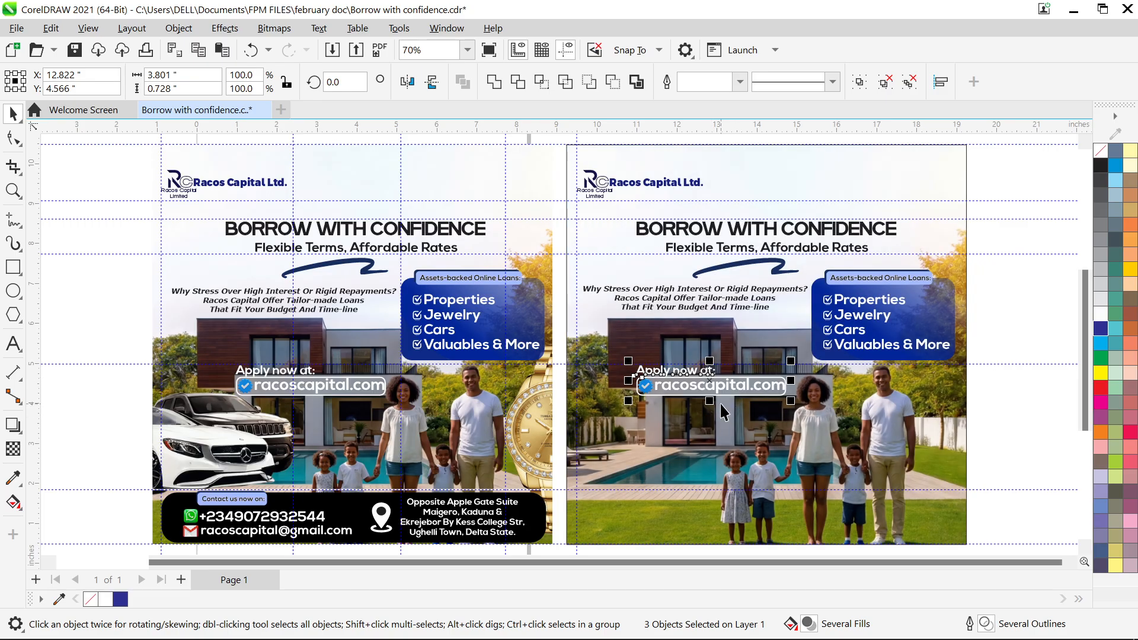
{"action": "key", "text": "Right"}
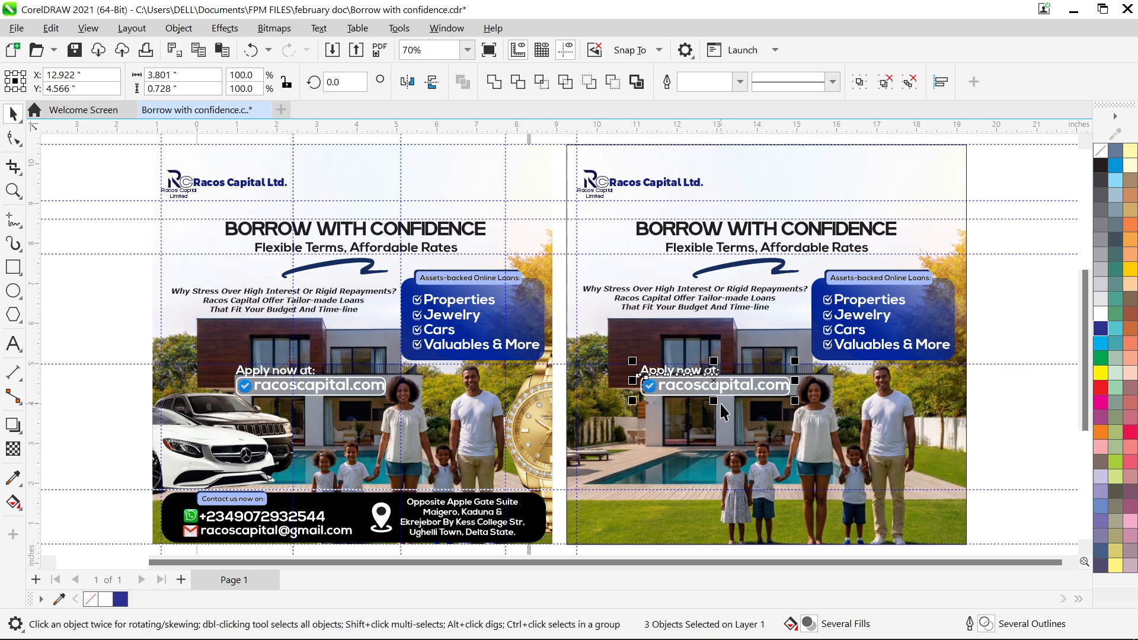
{"action": "key", "text": "Right"}
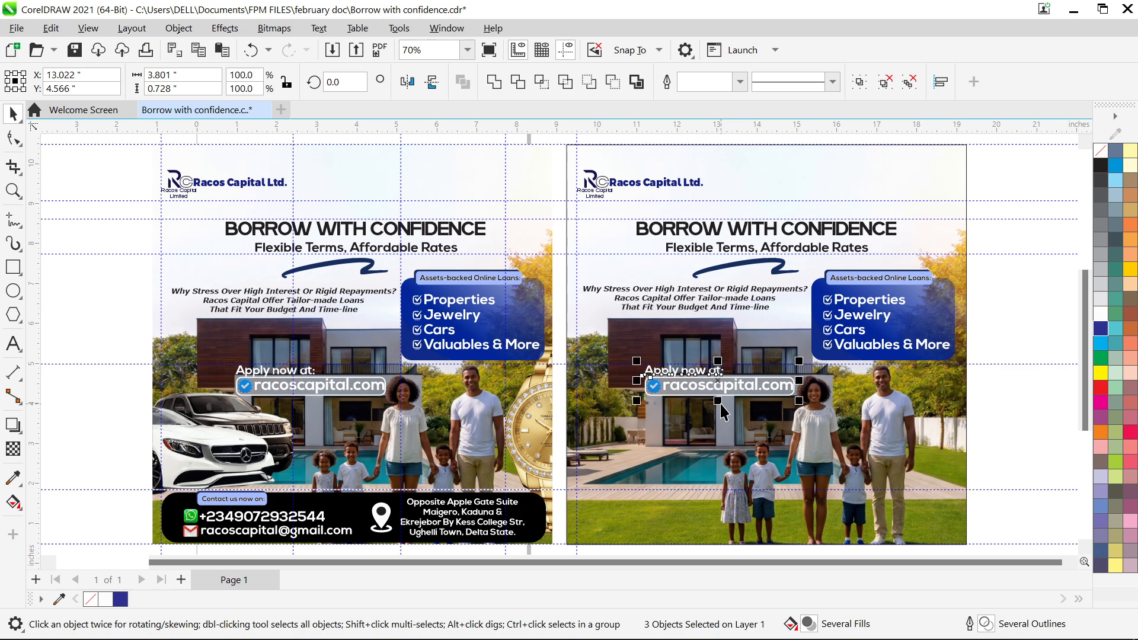
{"action": "key", "text": "Right"}
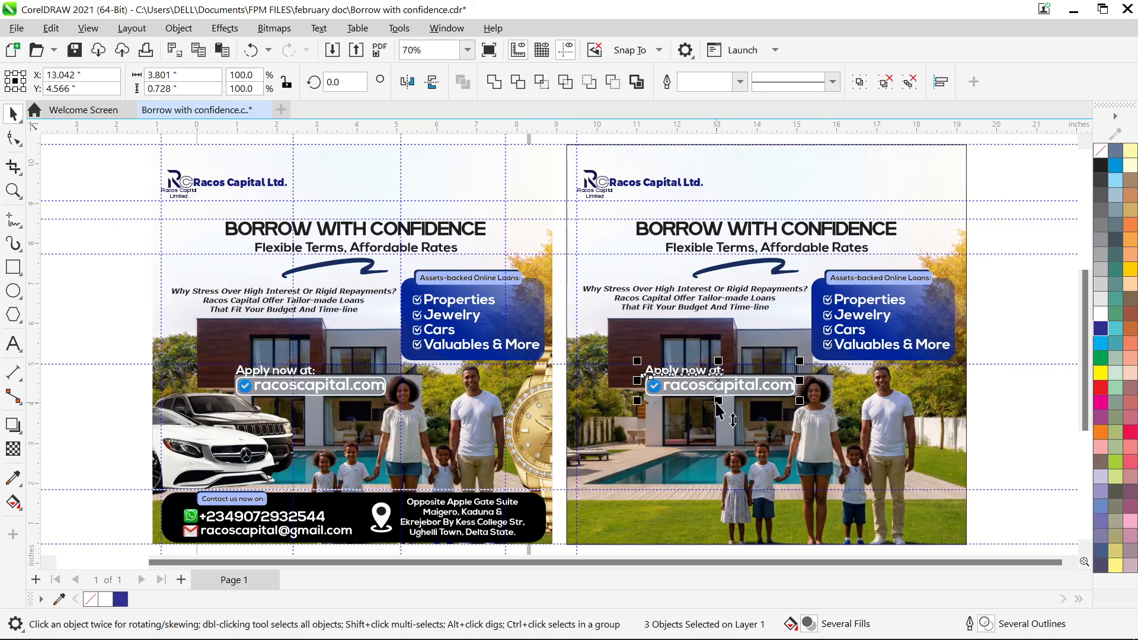
{"action": "left_click", "coordinate": [998, 409]}
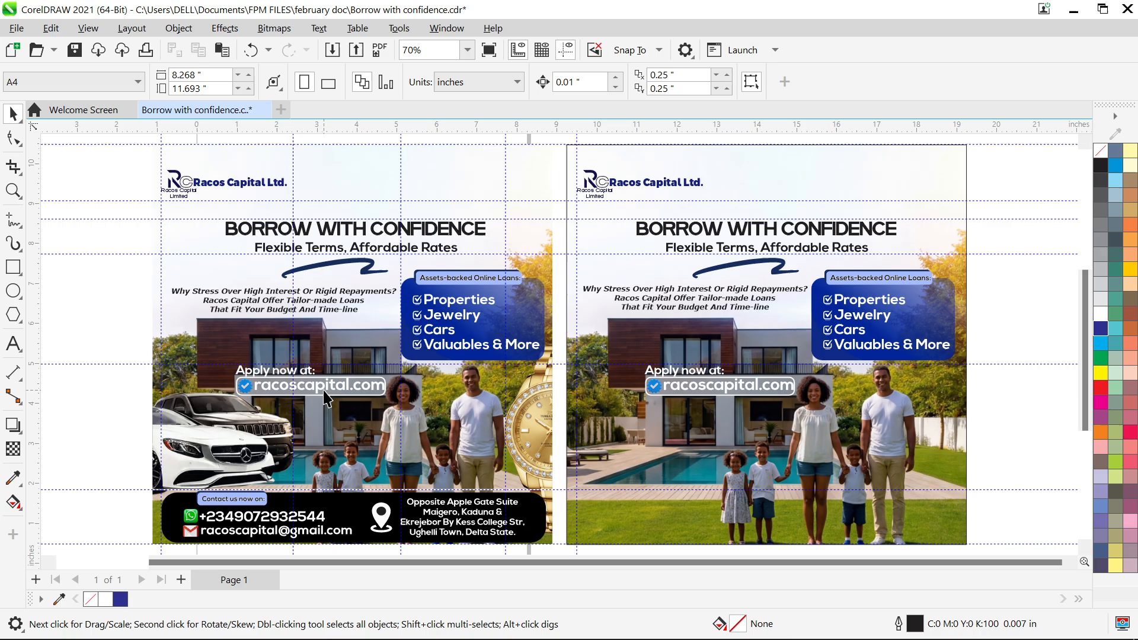
- Copy the cars and gold watch images out of the original flyer's PowerClip and paste them onto the page
{"action": "double_click", "coordinate": [320, 428]}
{"action": "left_click", "coordinate": [242, 444]}
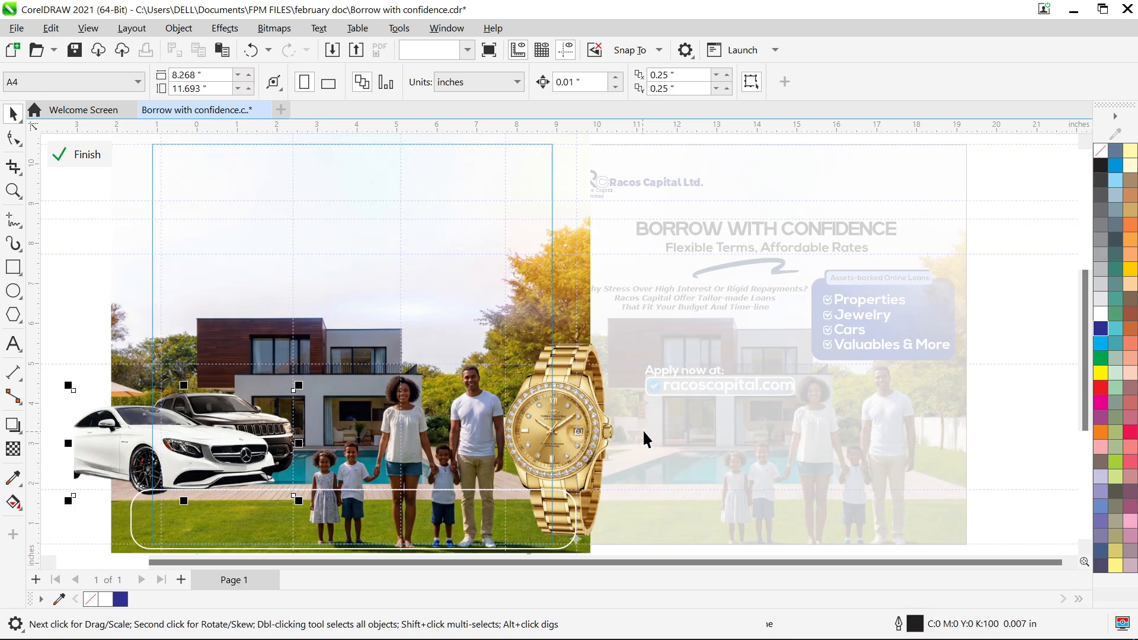
{"action": "left_click", "coordinate": [570, 419], "text": "shift"}
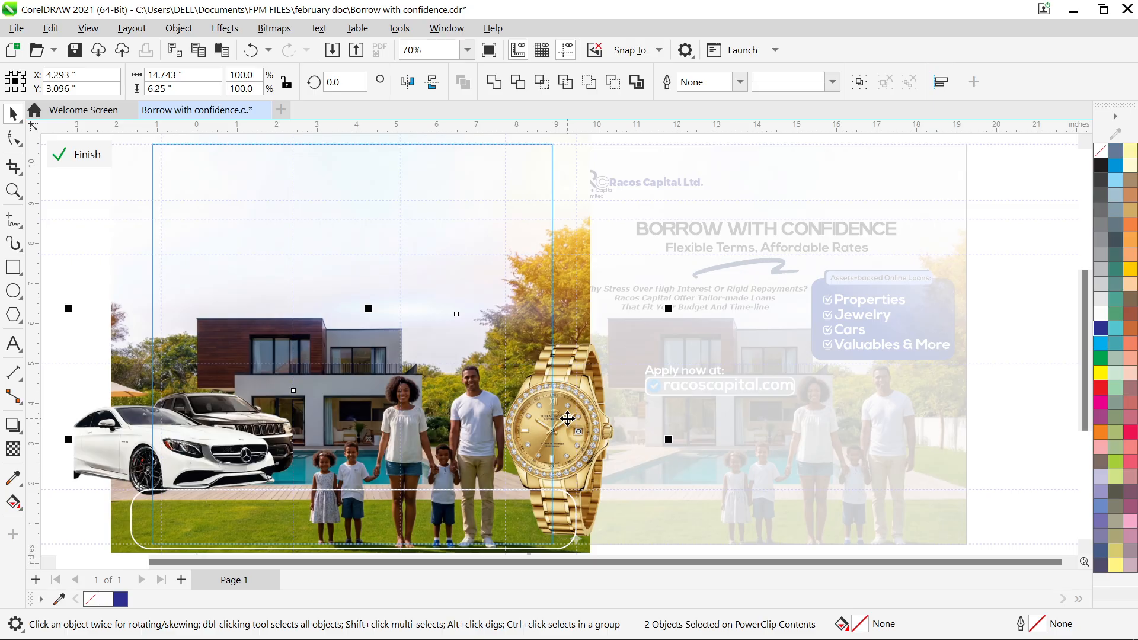
{"action": "right_click", "coordinate": [364, 170]}
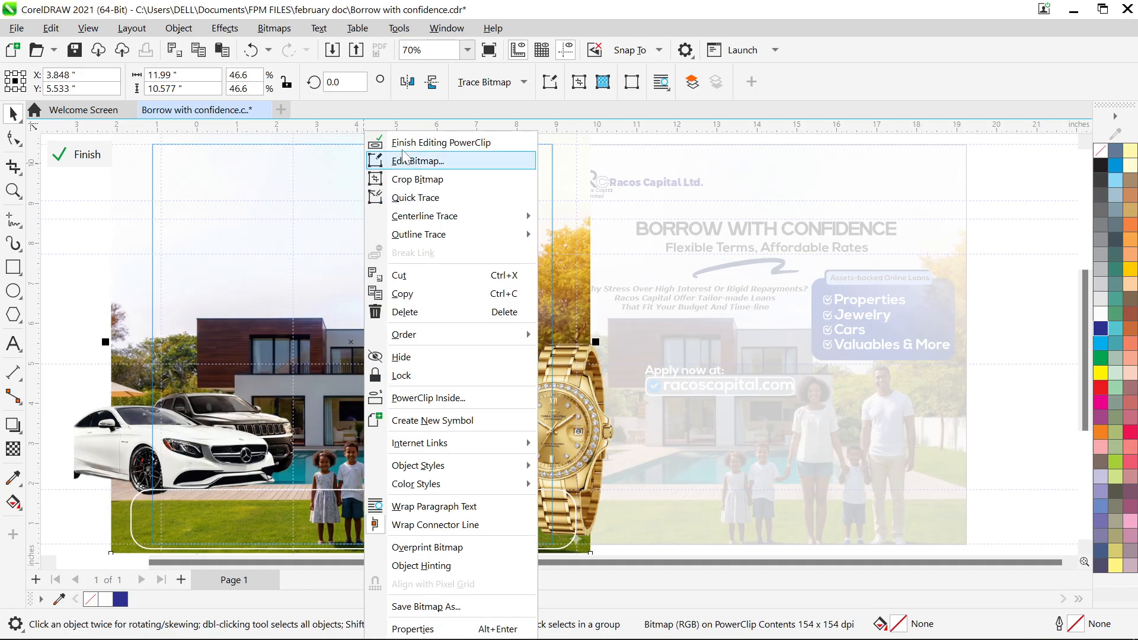
{"action": "left_click", "coordinate": [401, 145]}
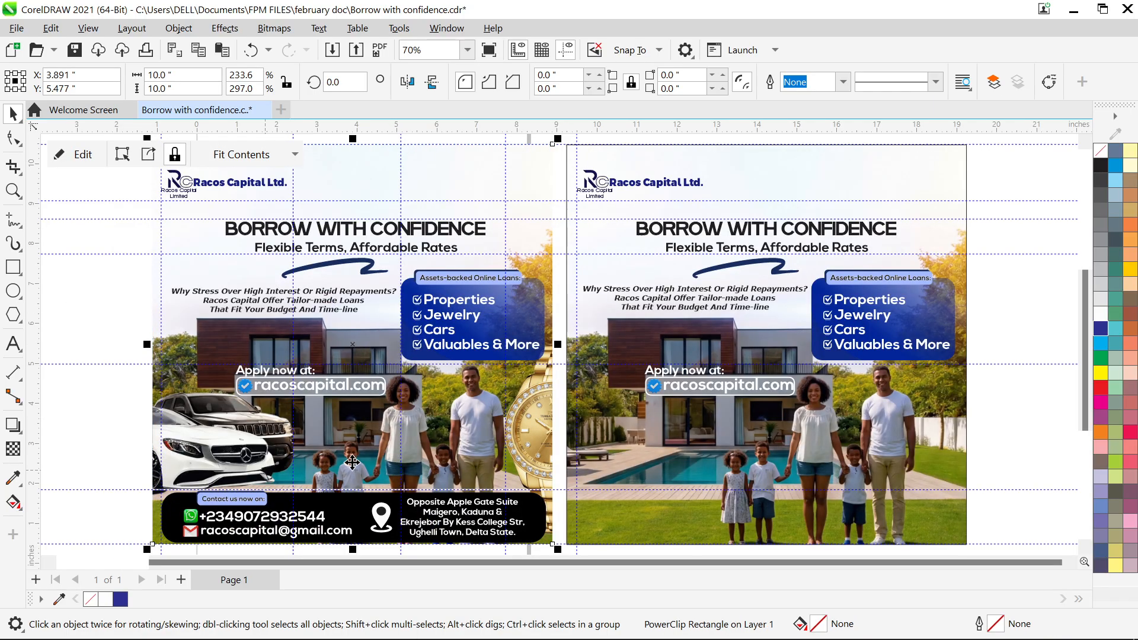
{"action": "key", "text": "ctrl+z"}
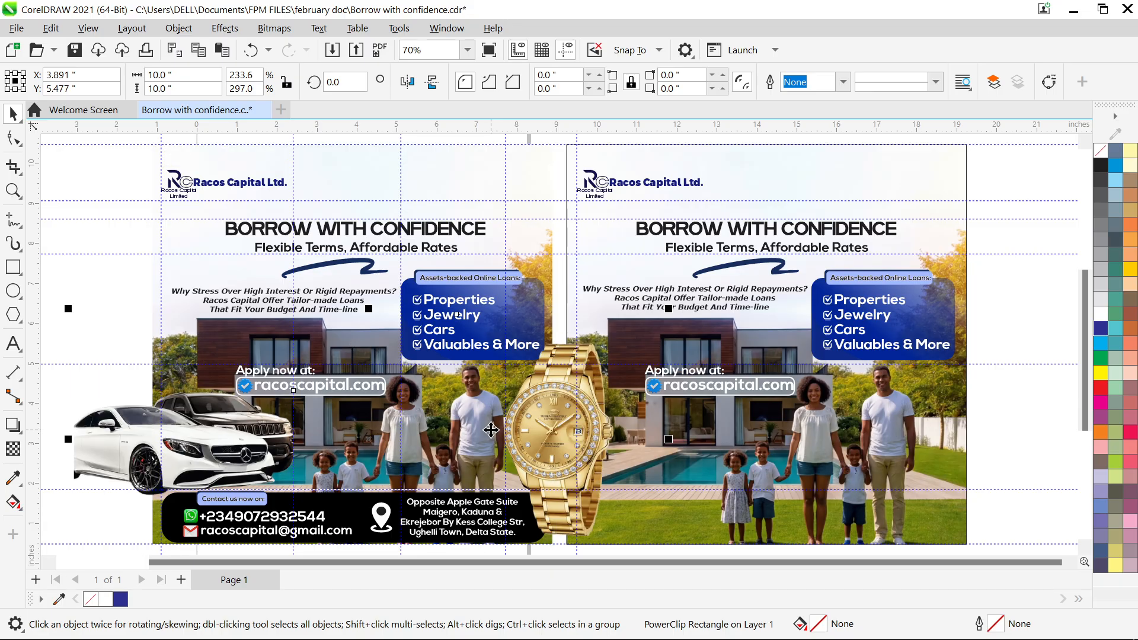
- Place the pasted cars and watch inside the new square's PowerClip frame
{"action": "left_click", "coordinate": [179, 28]}
{"action": "mouse_move", "coordinate": [241, 85]}
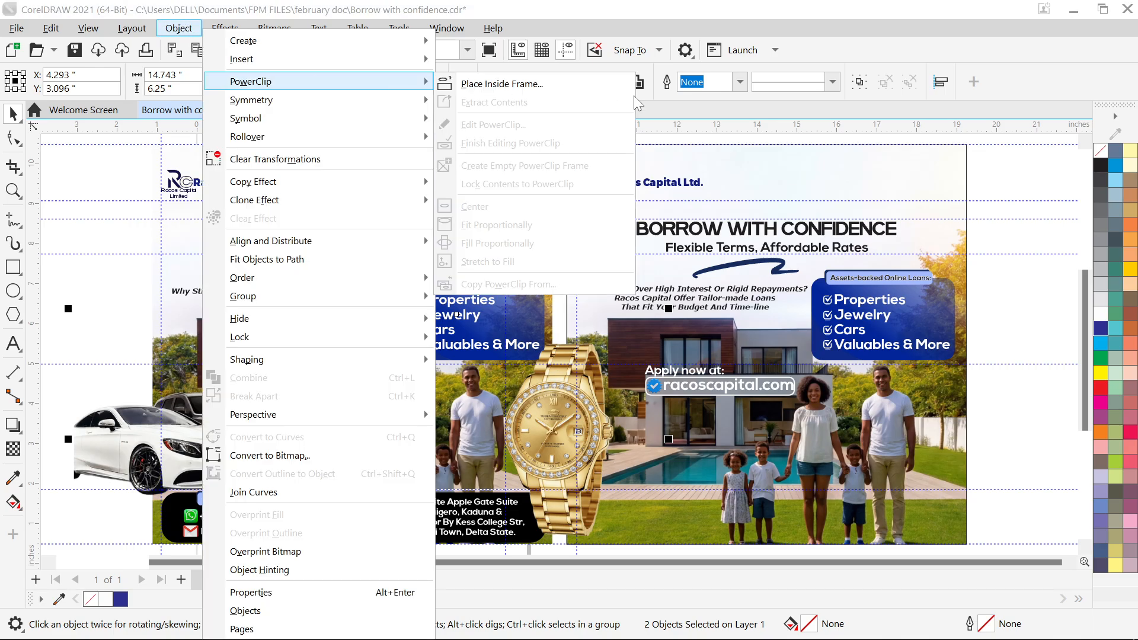
{"action": "left_click", "coordinate": [604, 86]}
{"action": "left_click", "coordinate": [621, 249]}
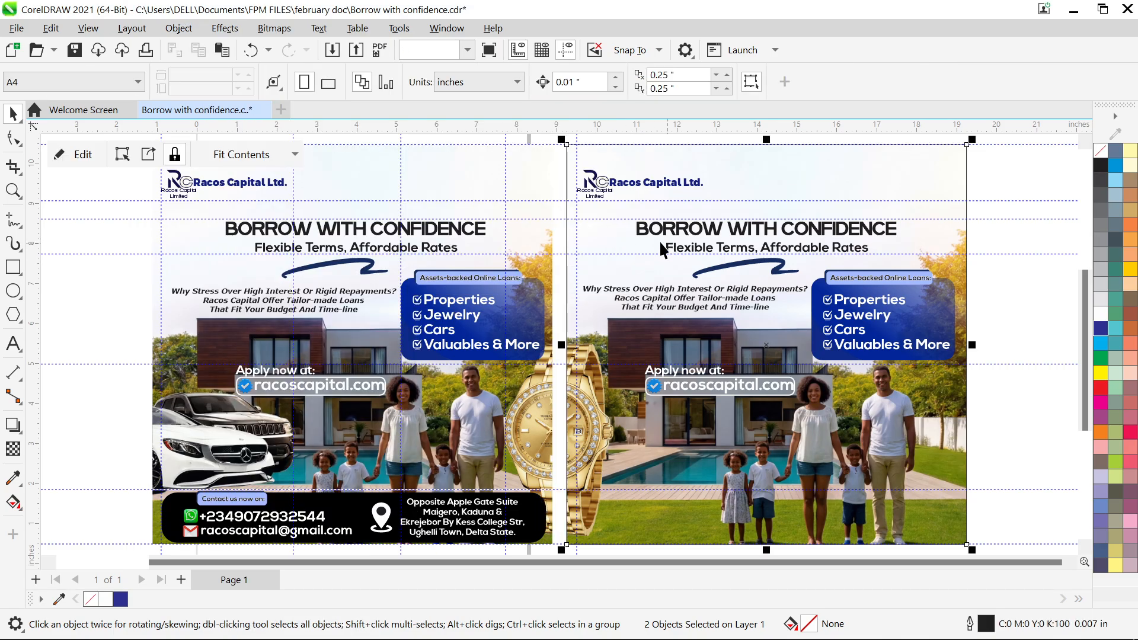
- Edit the new square's PowerClip, group the cars and watch, move them across to X 14.688 in, and finish editing
{"action": "right_click", "coordinate": [632, 244]}
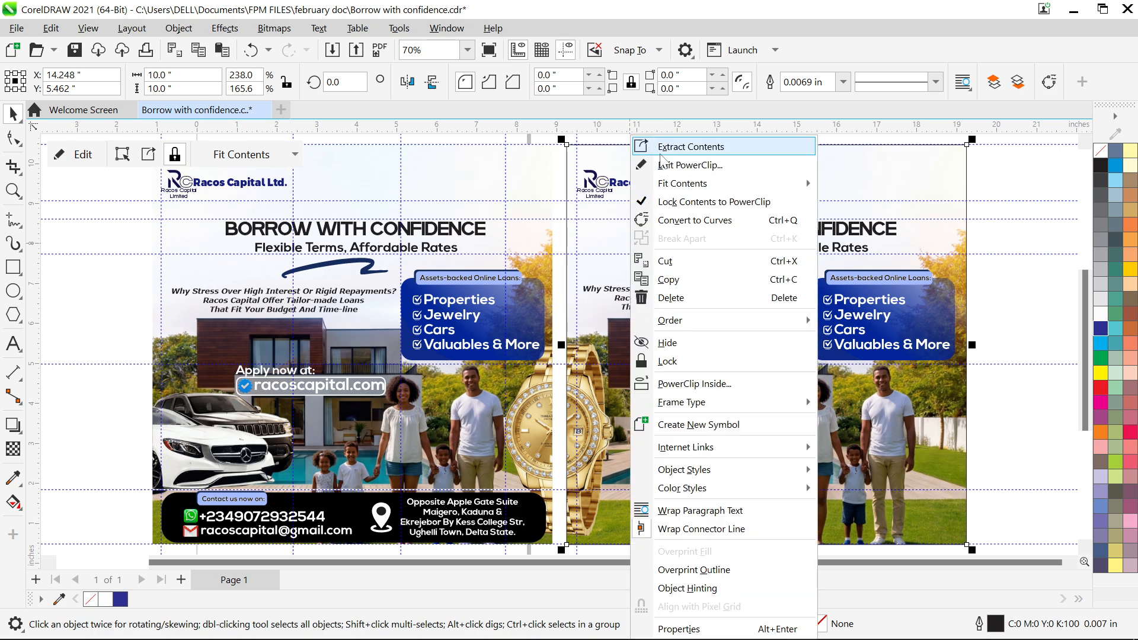
{"action": "left_click", "coordinate": [669, 166]}
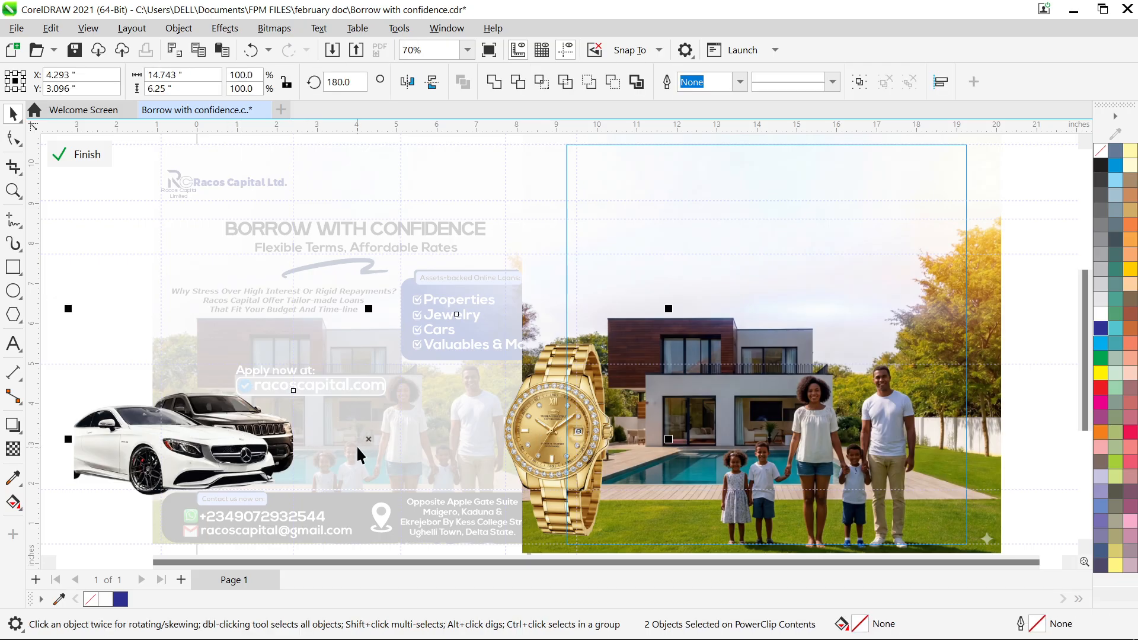
{"action": "key", "text": "ctrl+g"}
{"action": "left_click_drag", "start_coordinate": [357, 446], "coordinate": [744, 430]}
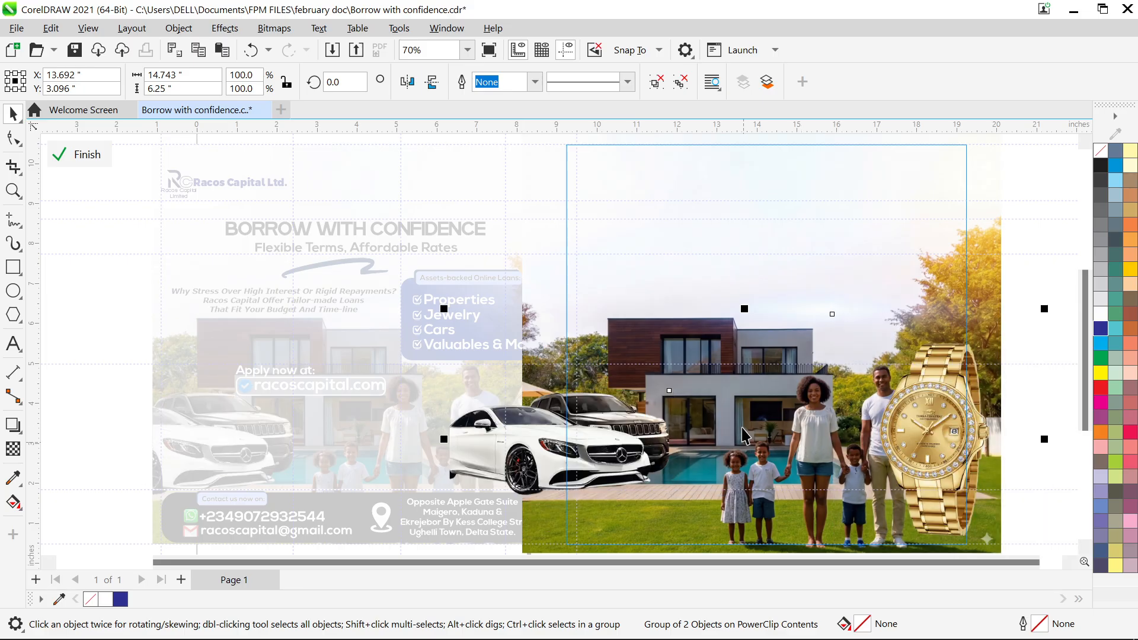
{"action": "key", "text": "Right"}
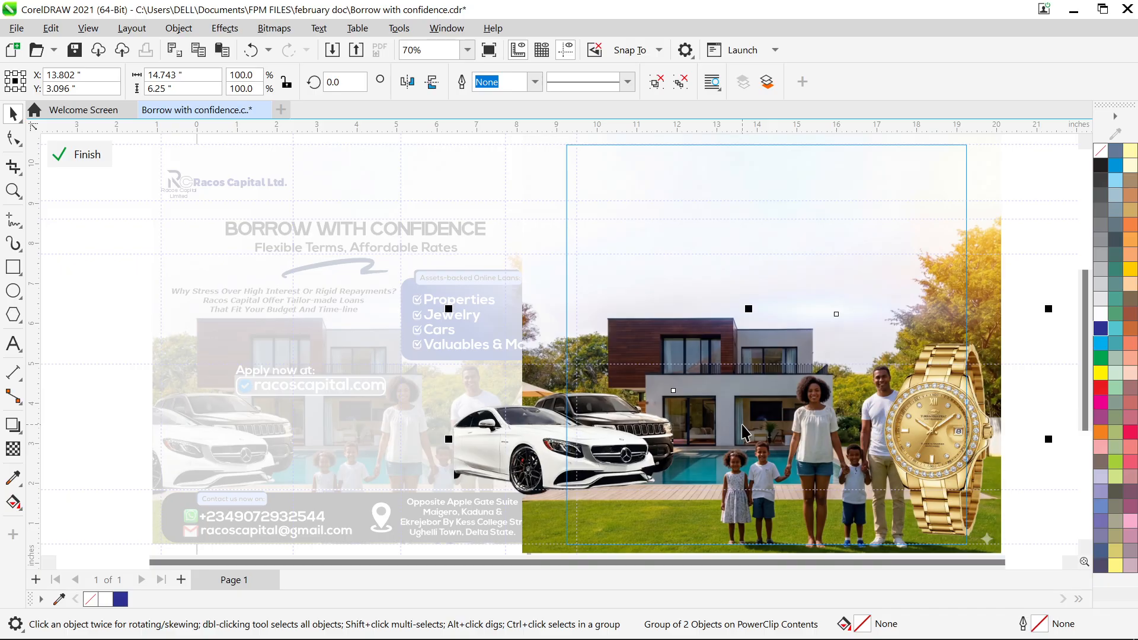
{"action": "left_click_drag", "start_coordinate": [745, 446], "coordinate": [778, 453]}
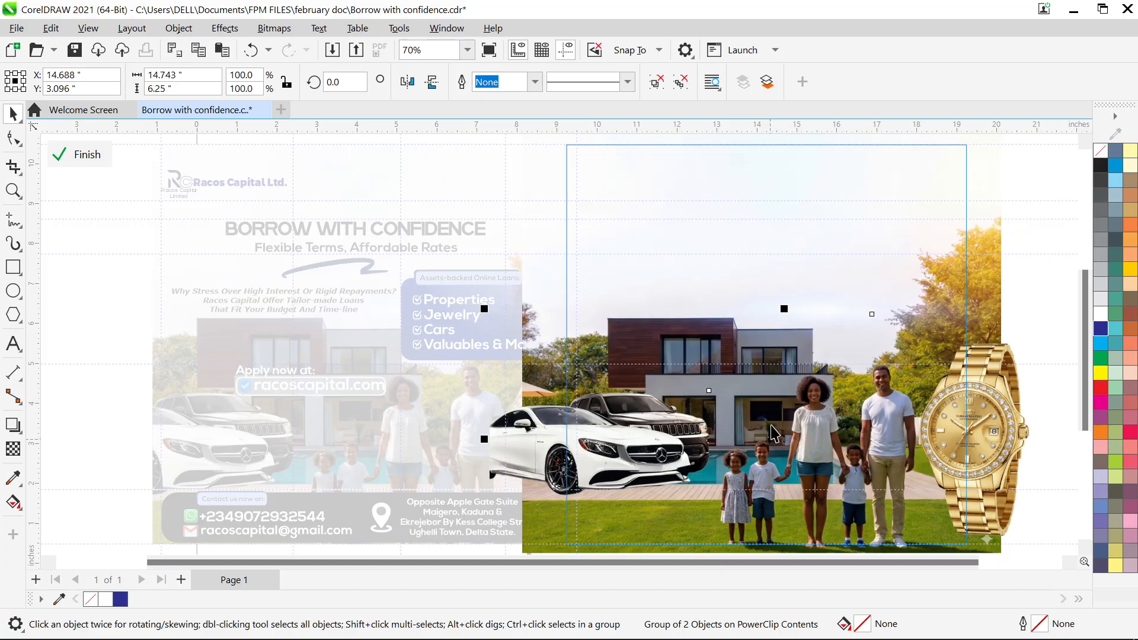
{"action": "right_click", "coordinate": [734, 231]}
{"action": "left_click", "coordinate": [780, 142]}
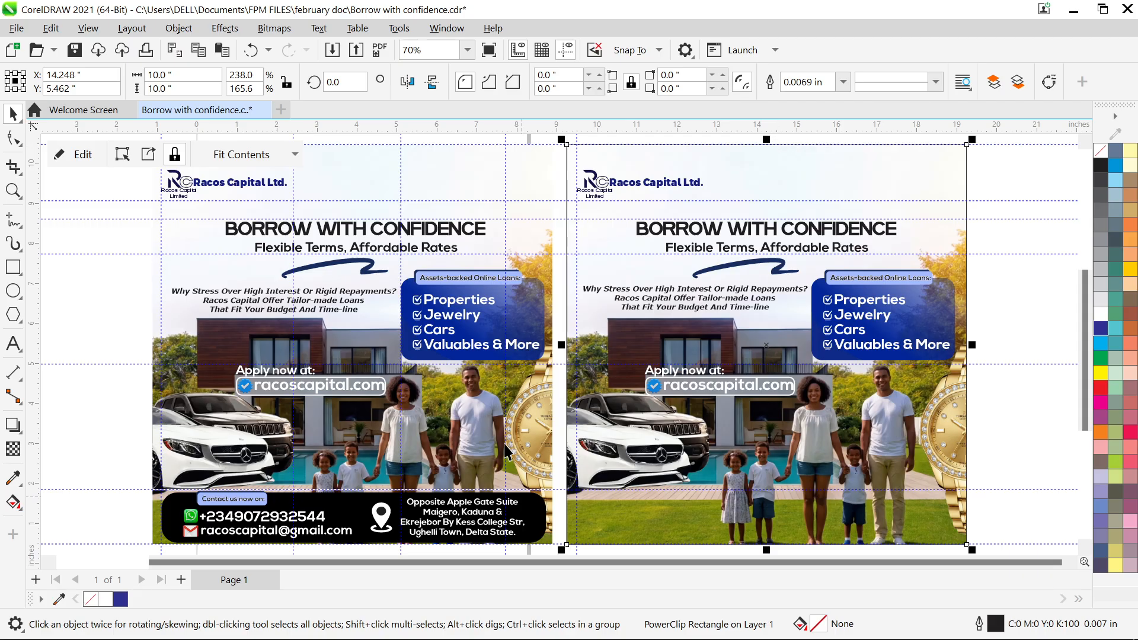
- Edit the original flyer's PowerClip, nudge the gold watch down to Y 2.746 in, and finish editing
{"action": "double_click", "coordinate": [528, 393]}
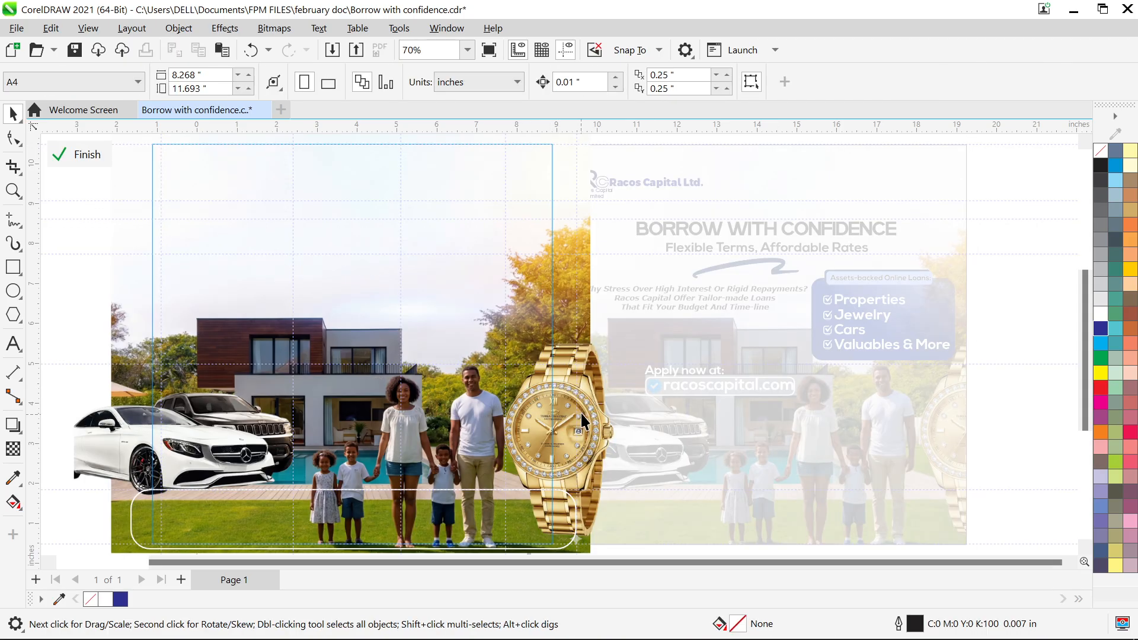
{"action": "key", "text": "Down"}
{"action": "key", "text": "Down"}
{"action": "key", "text": "Down"}
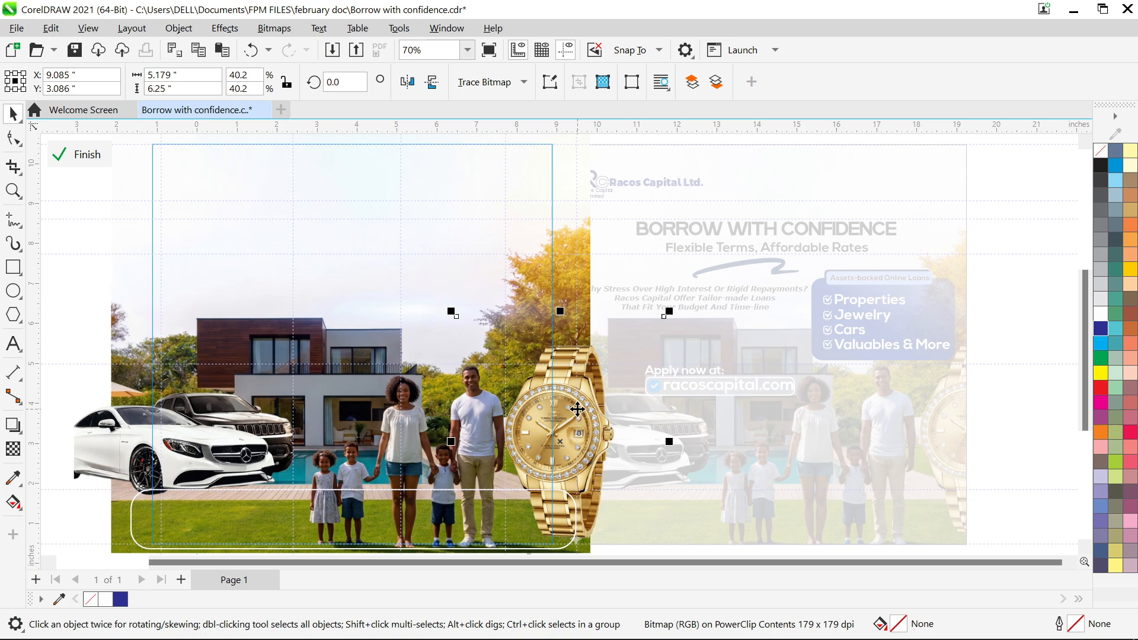
{"action": "key", "text": "Down"}
{"action": "key", "text": "Down"}
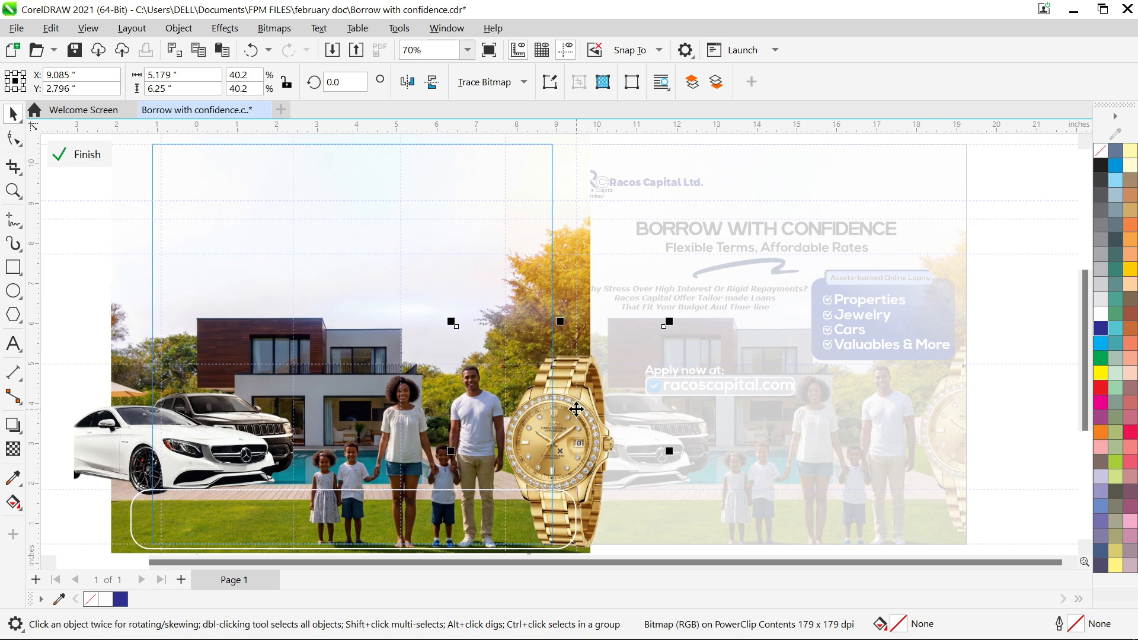
{"action": "key", "text": "Down"}
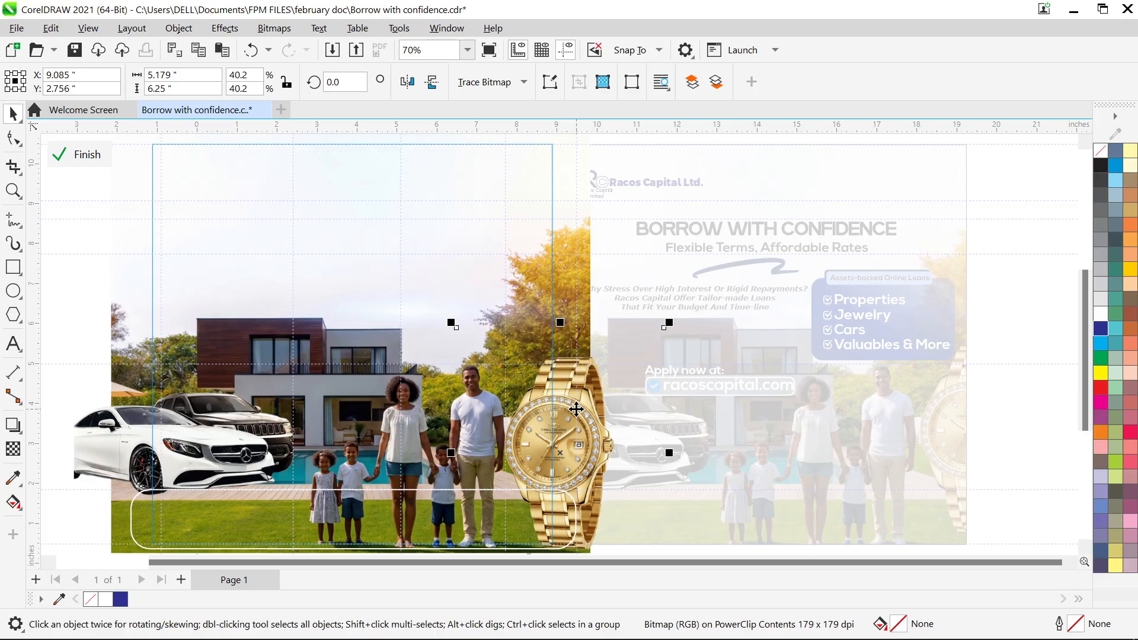
{"action": "scroll", "coordinate": [556, 371], "scroll_direction": "up", "scroll_amount": 9}
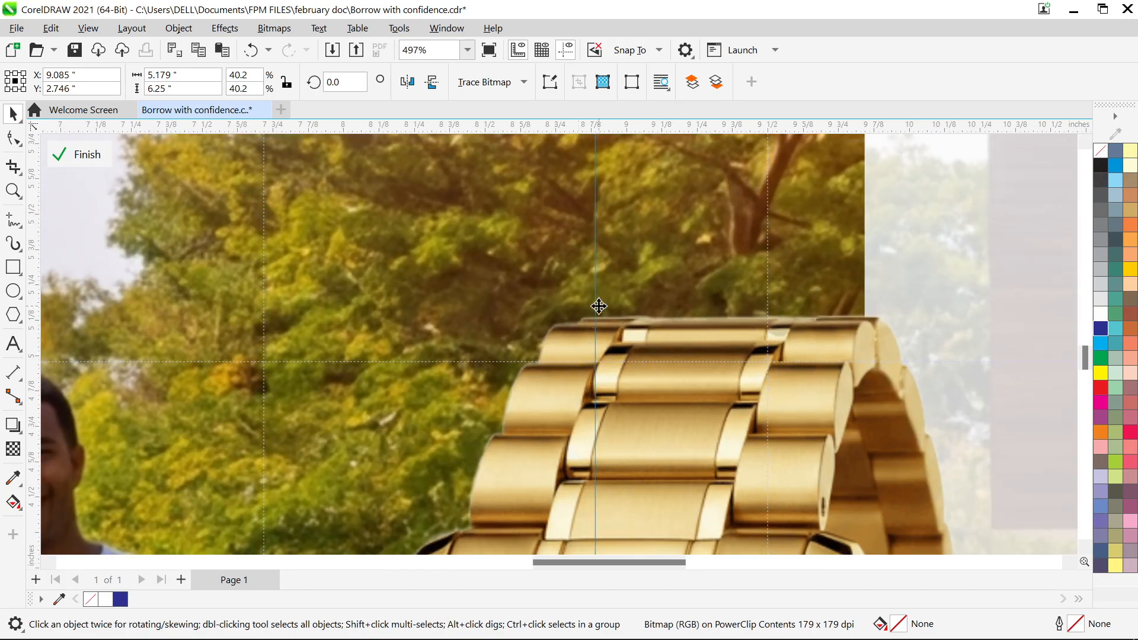
{"action": "right_click", "coordinate": [503, 205]}
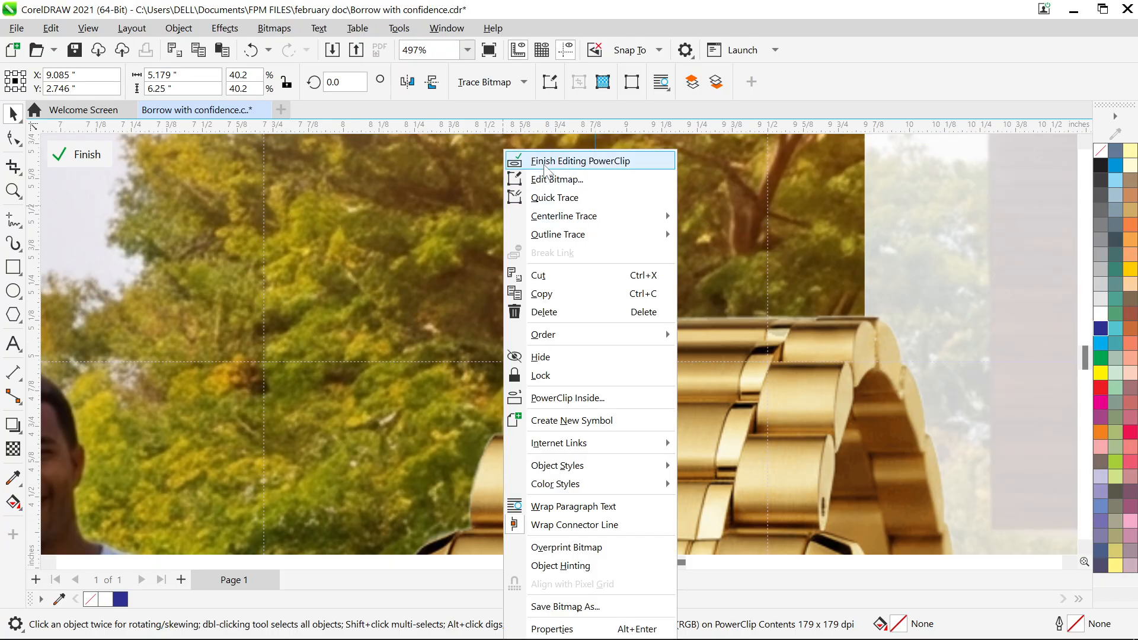
{"action": "left_click", "coordinate": [544, 160]}
{"action": "scroll", "coordinate": [543, 162], "scroll_direction": "down", "scroll_amount": 9}
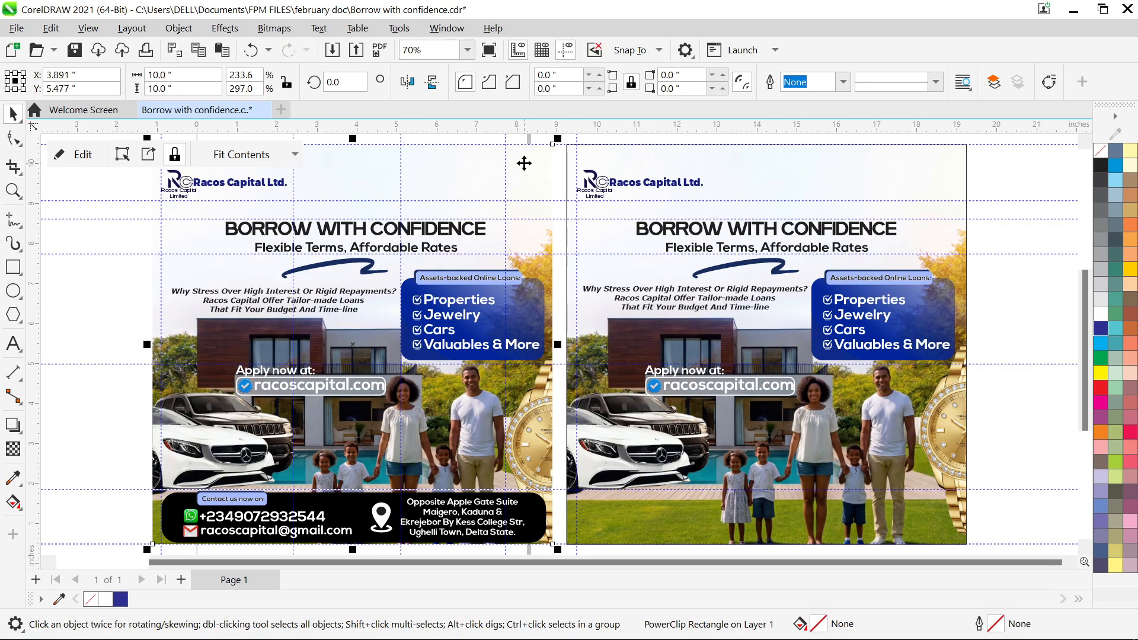
- Edit the new square's PowerClip, nudge the cars-and-watch group down to Y 3.046 in, and ungroup it
{"action": "double_click", "coordinate": [798, 329]}
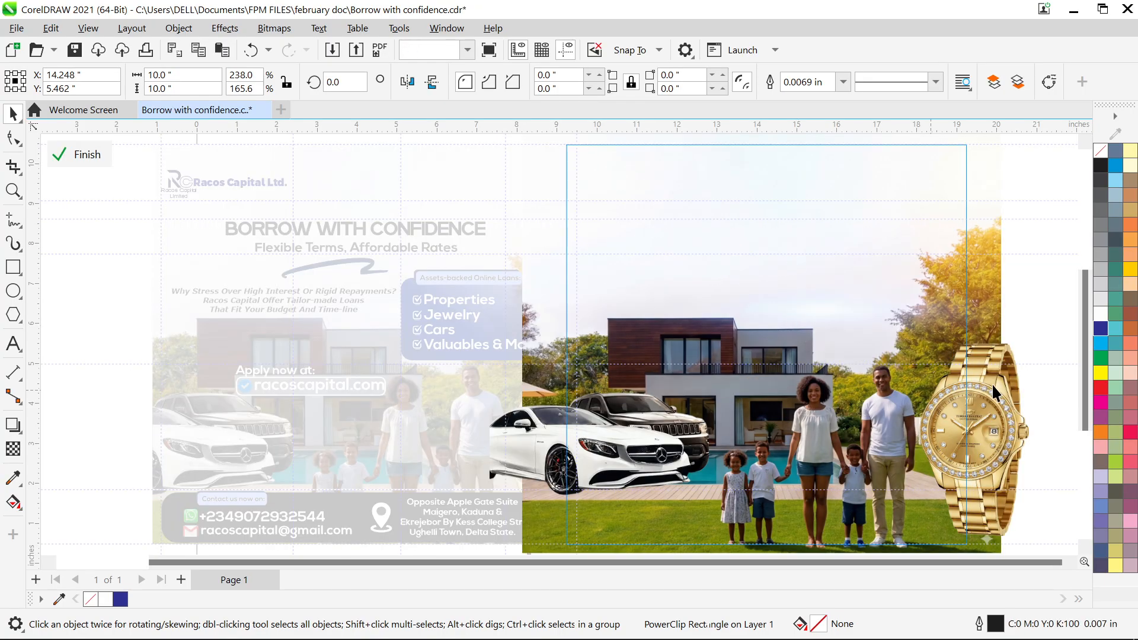
{"action": "scroll", "coordinate": [973, 356], "scroll_direction": "up", "scroll_amount": 4}
{"action": "scroll", "coordinate": [962, 448], "scroll_direction": "down", "scroll_amount": 2}
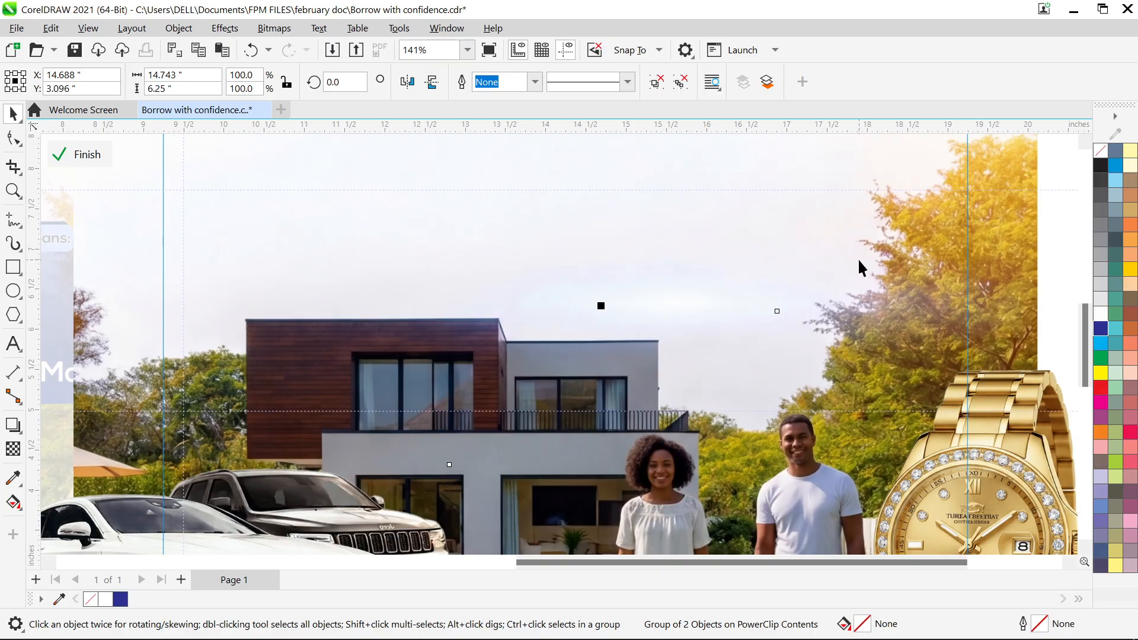
{"action": "key", "text": "Down"}
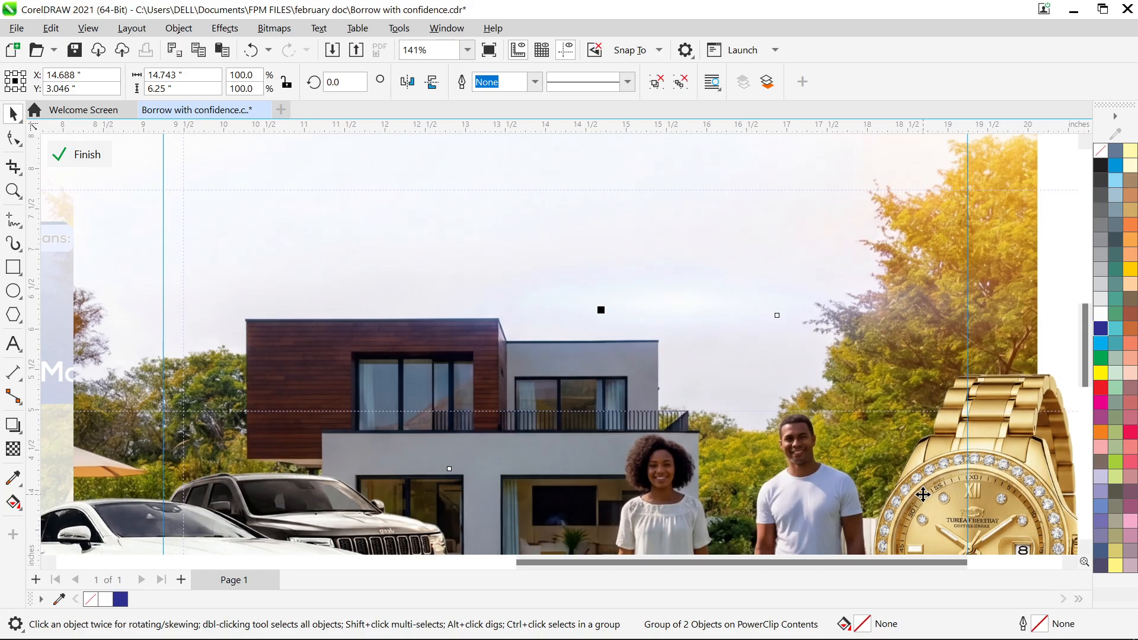
{"action": "left_click", "coordinate": [595, 235]}
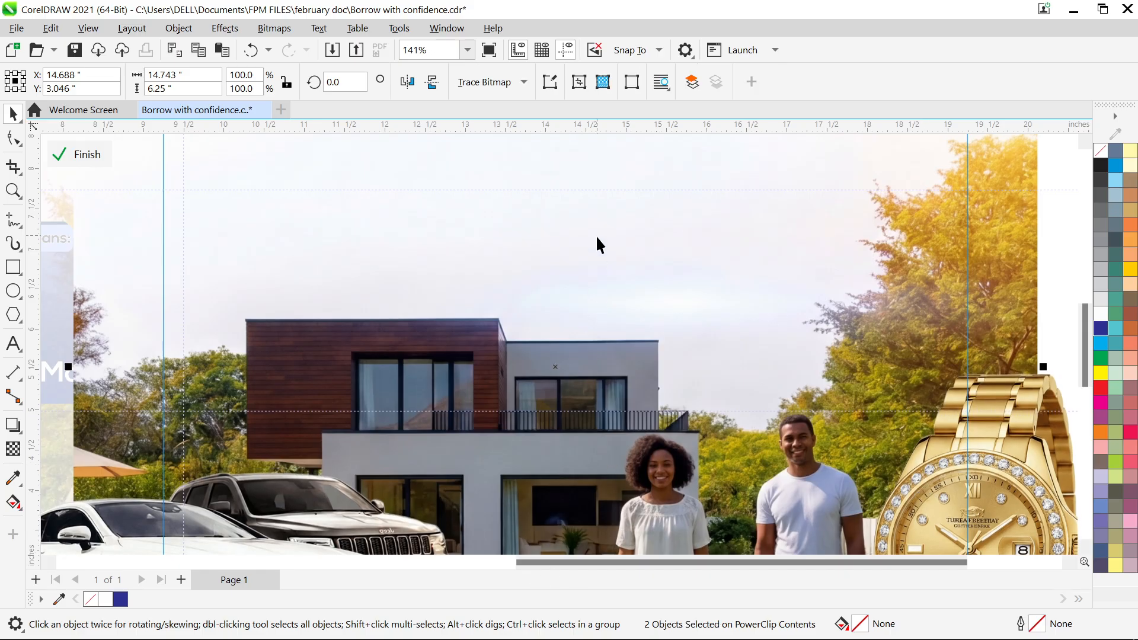
- Nudge only the gold watch in the new square down to Y 2.766 in and finish editing the PowerClip
{"action": "left_click", "coordinate": [995, 442]}
{"action": "scroll", "coordinate": [994, 446], "scroll_direction": "down", "scroll_amount": 2}
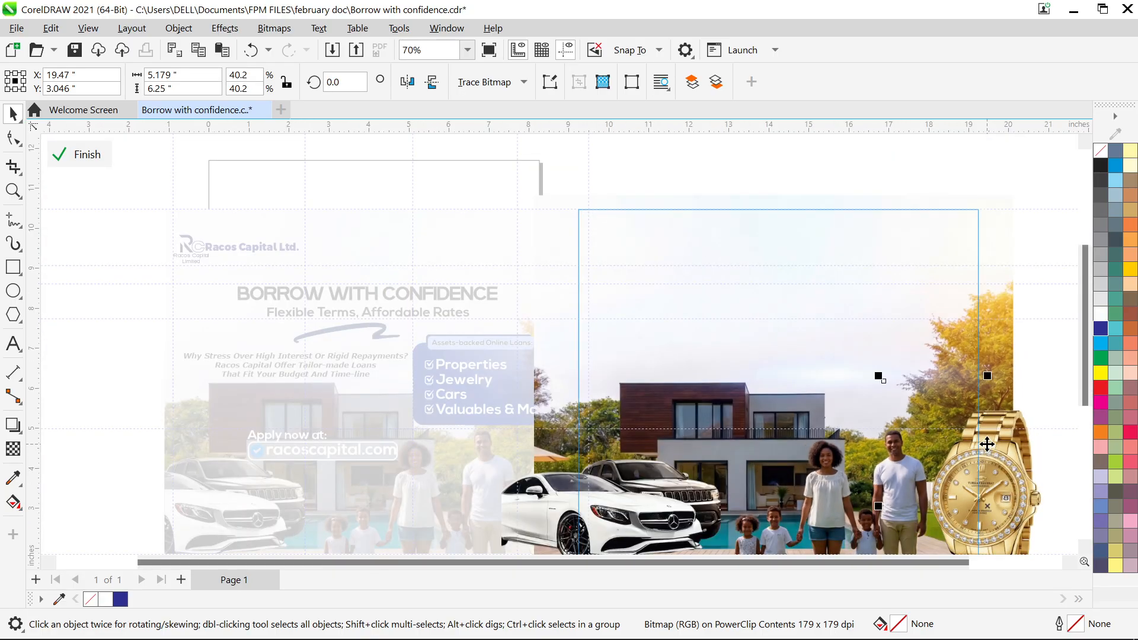
{"action": "scroll", "coordinate": [988, 443], "scroll_direction": "up", "scroll_amount": 4}
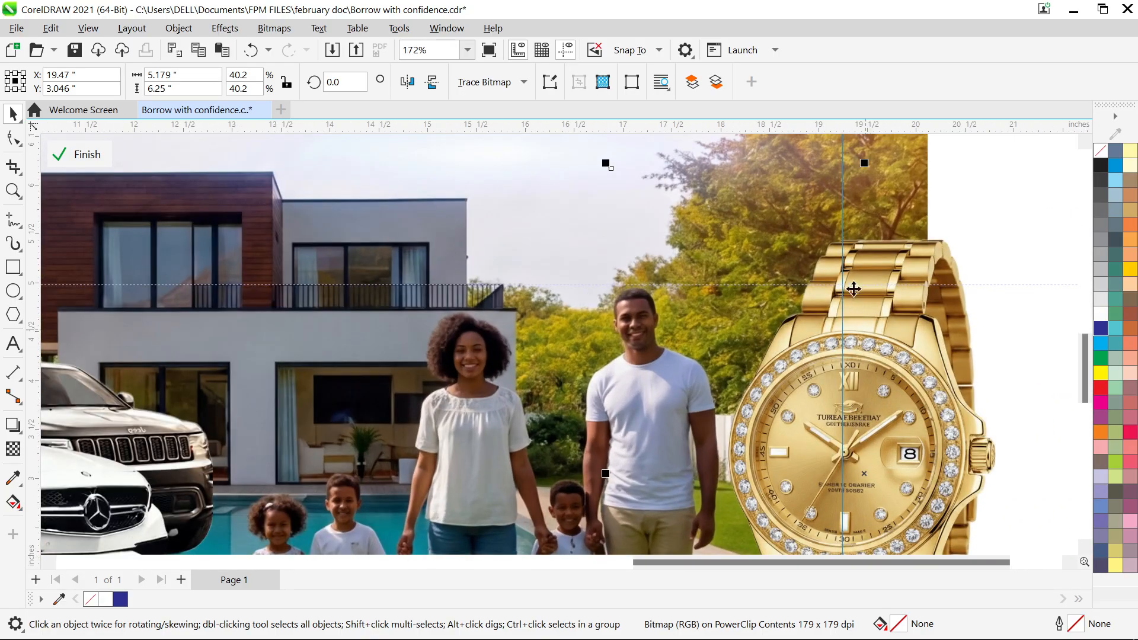
{"action": "key", "text": "Down"}
{"action": "key", "text": "Down"}
{"action": "key", "text": "Down"}
{"action": "key", "text": "Down"}
{"action": "key", "text": "Down"}
{"action": "key", "text": "Down"}
{"action": "key", "text": "Down"}
{"action": "key", "text": "Down"}
{"action": "key", "text": "Down"}
{"action": "key", "text": "Down"}
{"action": "key", "text": "Down"}
{"action": "key", "text": "Down"}
{"action": "key", "text": "Down"}
{"action": "key", "text": "Down"}
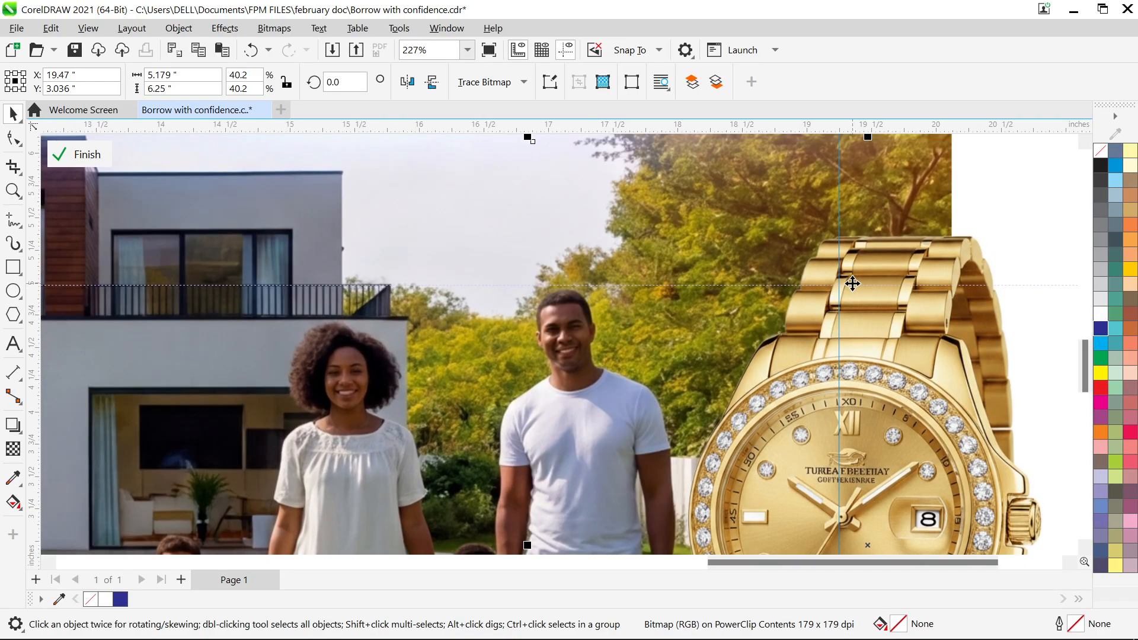
{"action": "key", "text": "Down"}
{"action": "key", "text": "Down"}
{"action": "key", "text": "Down"}
{"action": "key", "text": "Down"}
{"action": "key", "text": "Down"}
{"action": "key", "text": "Down"}
{"action": "key", "text": "Down"}
{"action": "key", "text": "Down"}
{"action": "key", "text": "Down"}
{"action": "key", "text": "Down"}
{"action": "key", "text": "Down"}
{"action": "key", "text": "Down"}
{"action": "key", "text": "Down"}
{"action": "key", "text": "Down"}
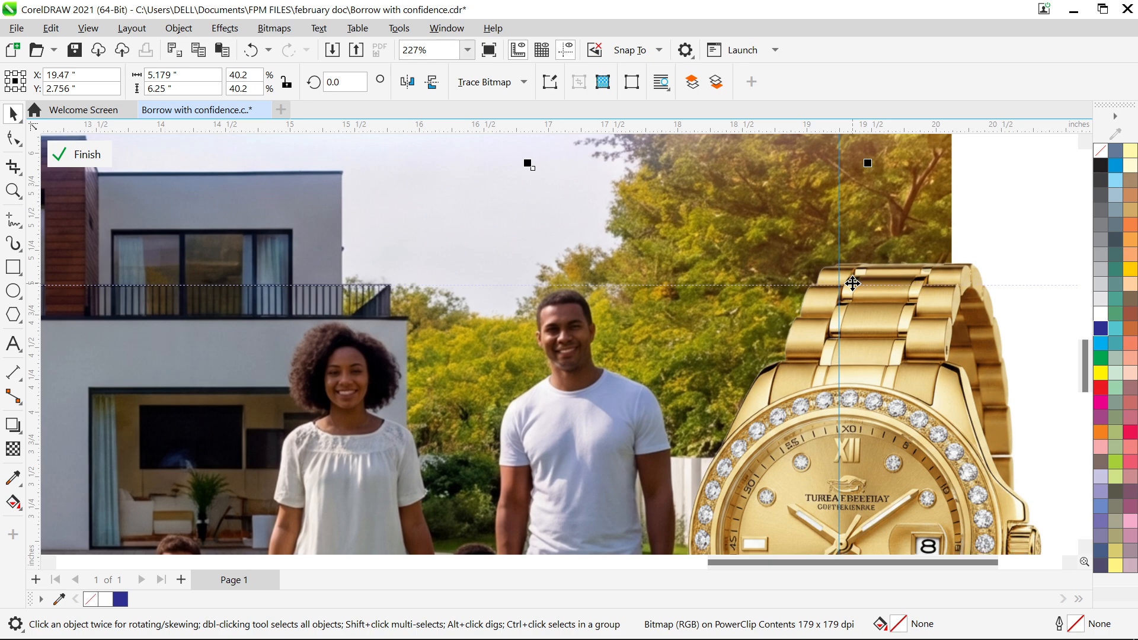
{"action": "key", "text": "F4"}
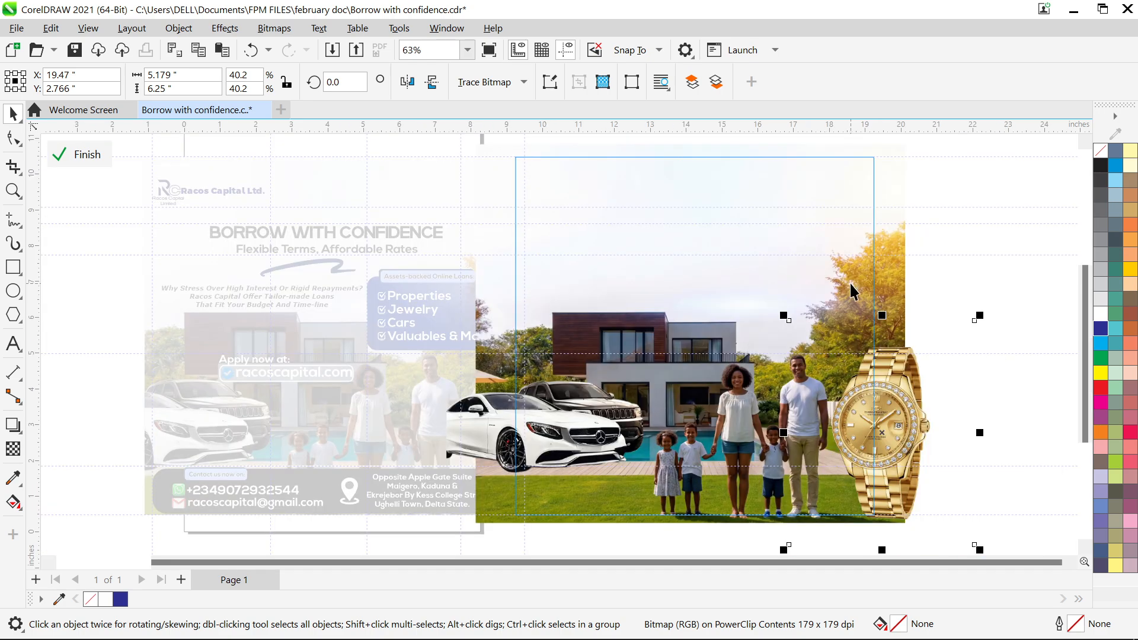
{"action": "right_click", "coordinate": [752, 195]}
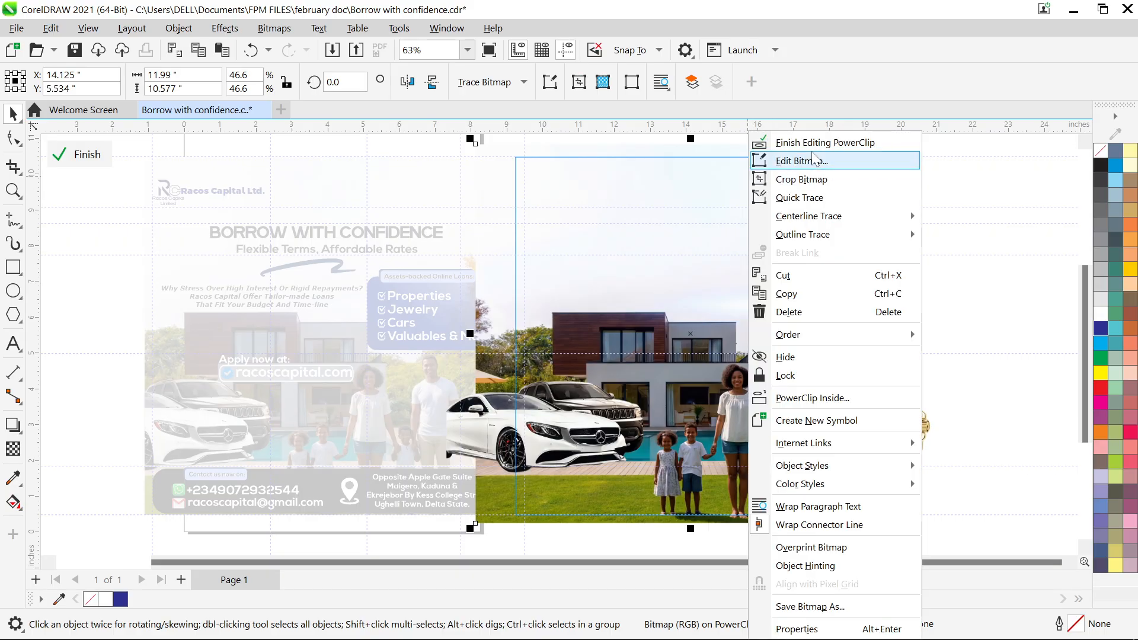
{"action": "left_click", "coordinate": [798, 137]}
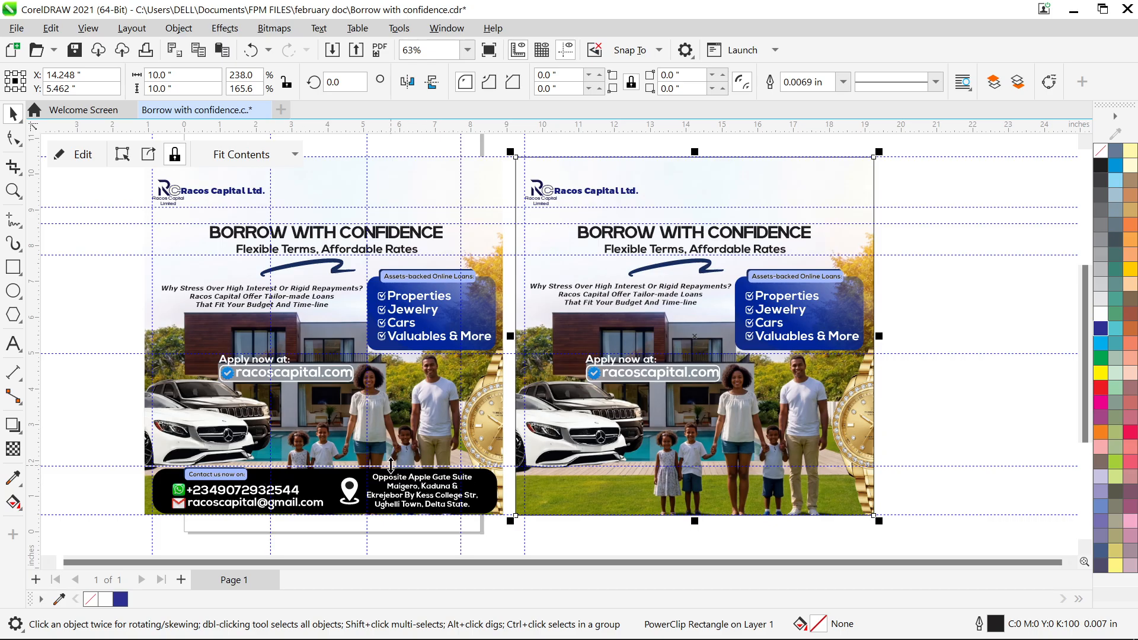
- Inspect the rounded white outline and other contents inside the original flyer's PowerClip, and finish editing it
{"action": "double_click", "coordinate": [428, 432]}
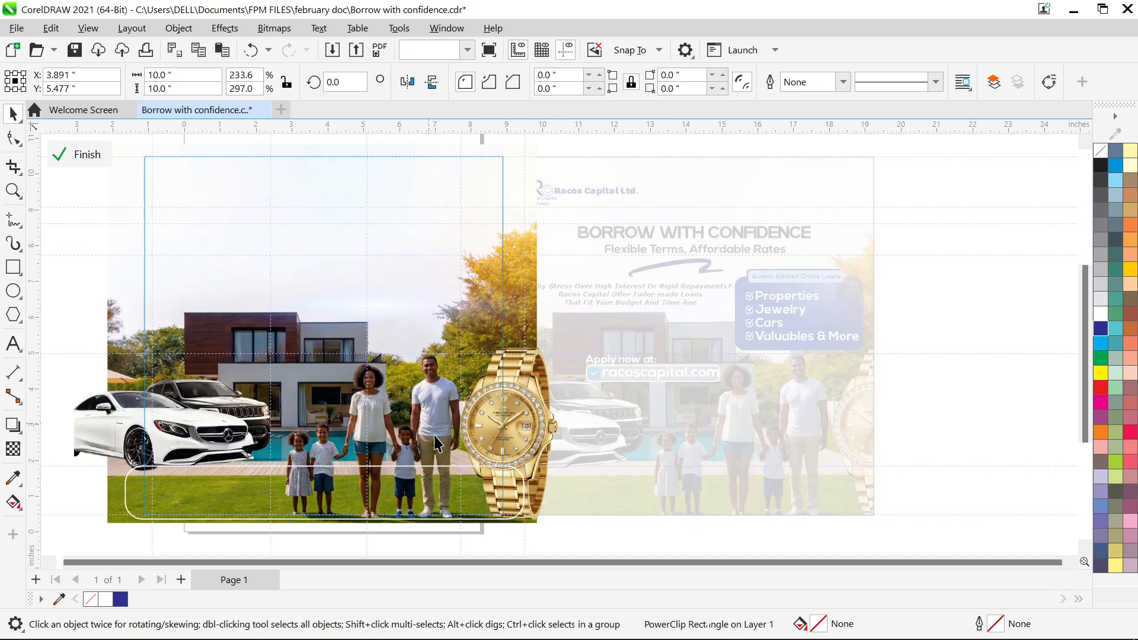
{"action": "left_click", "coordinate": [204, 466]}
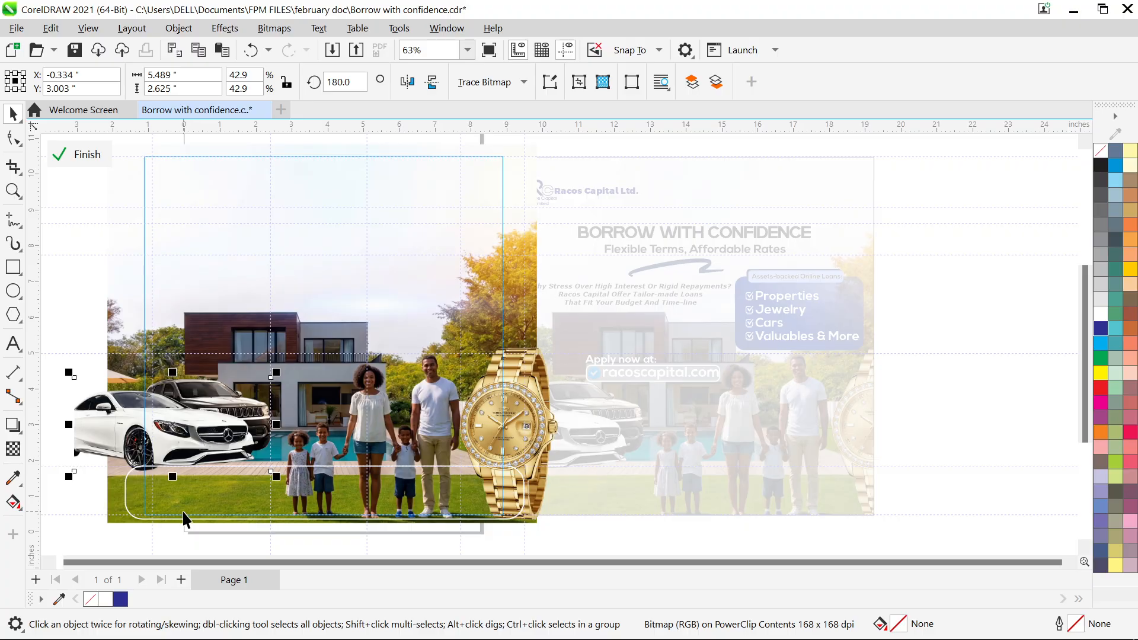
{"action": "right_click", "coordinate": [343, 134]}
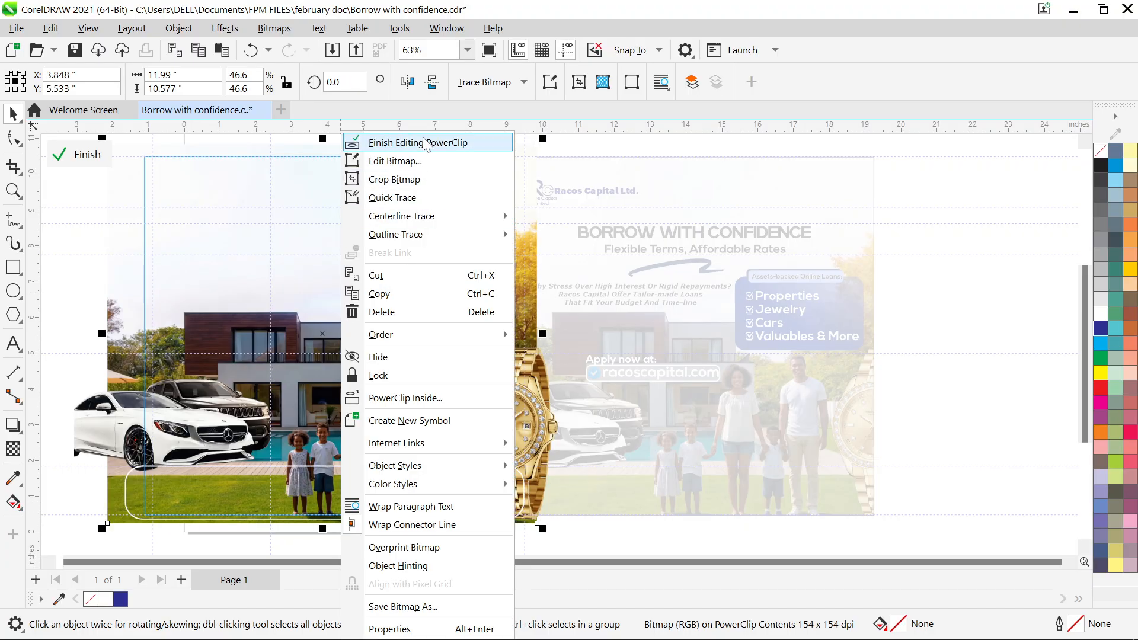
{"action": "left_click", "coordinate": [426, 143]}
- Edit the new square's PowerClip and draw a rectangle about 10.72 by 1.75 in across the lawn at its base
{"action": "right_click", "coordinate": [637, 197]}
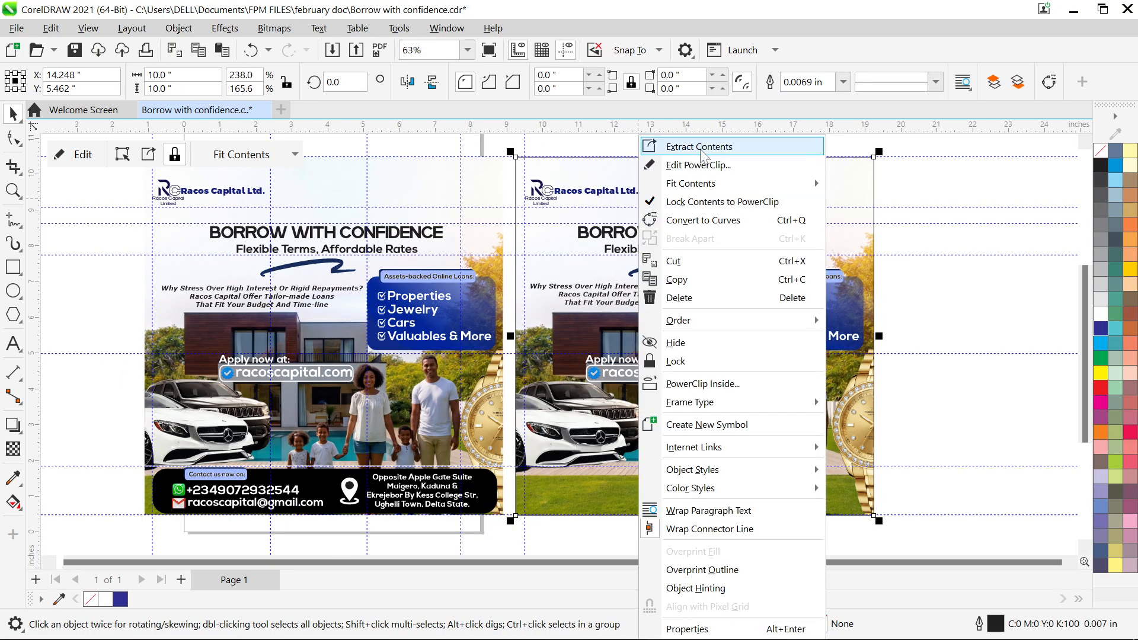
{"action": "left_click", "coordinate": [700, 166]}
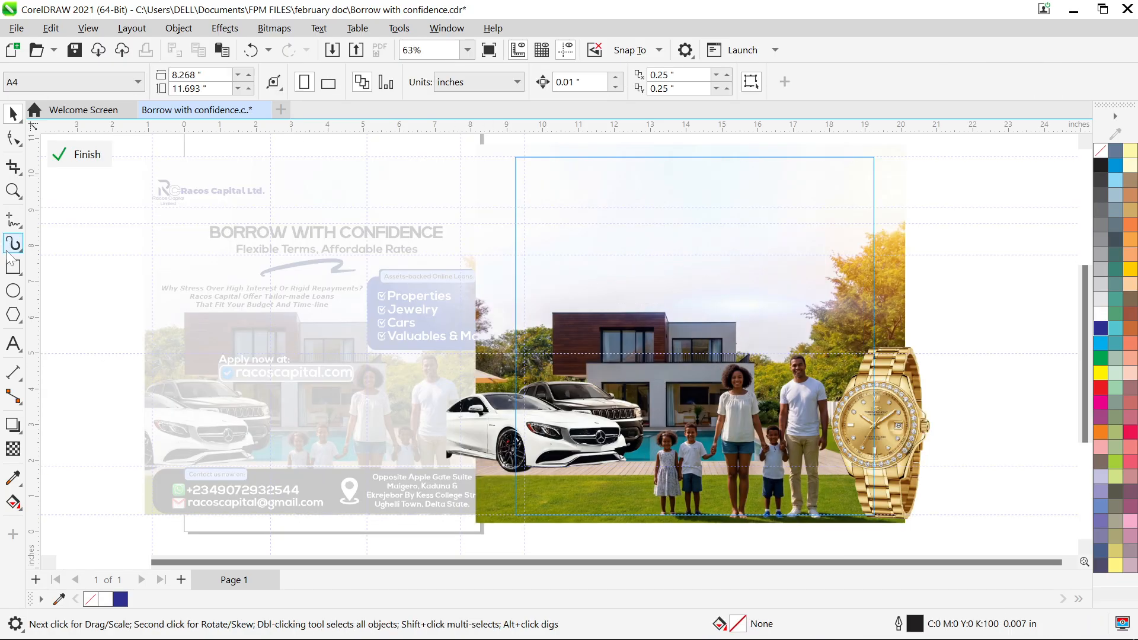
{"action": "left_click", "coordinate": [13, 267]}
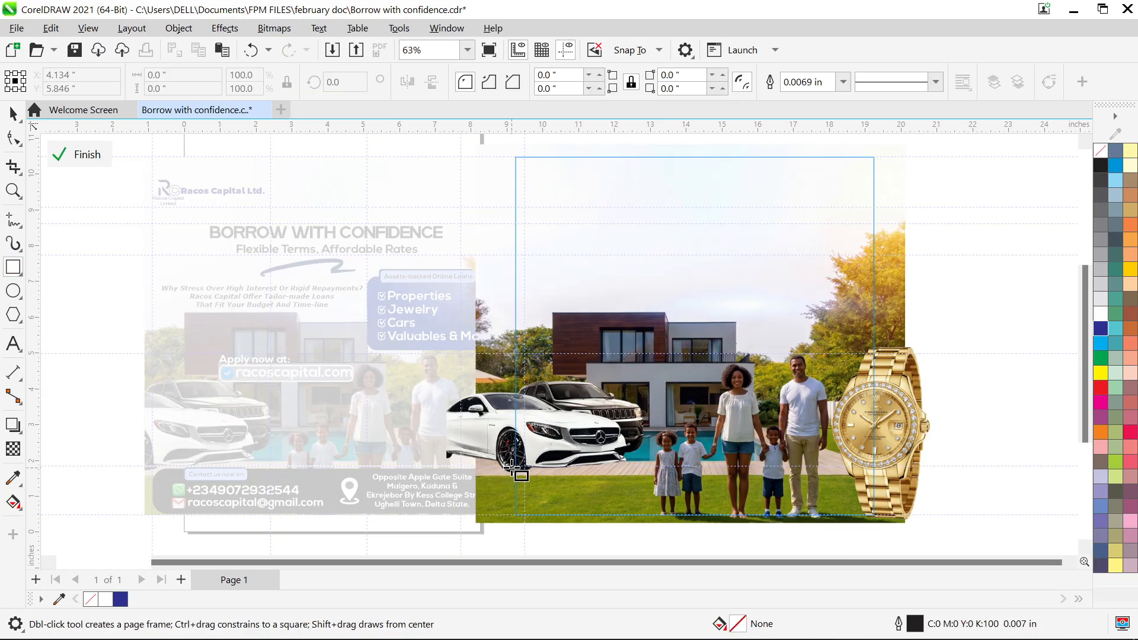
{"action": "mouse_move", "coordinate": [508, 465]}
{"action": "left_mouse_down"}
{"action": "mouse_move", "coordinate": [638, 509]}
{"action": "mouse_move", "coordinate": [898, 515]}
{"action": "mouse_move", "coordinate": [907, 531]}
{"action": "mouse_move", "coordinate": [891, 526]}
{"action": "left_mouse_up"}
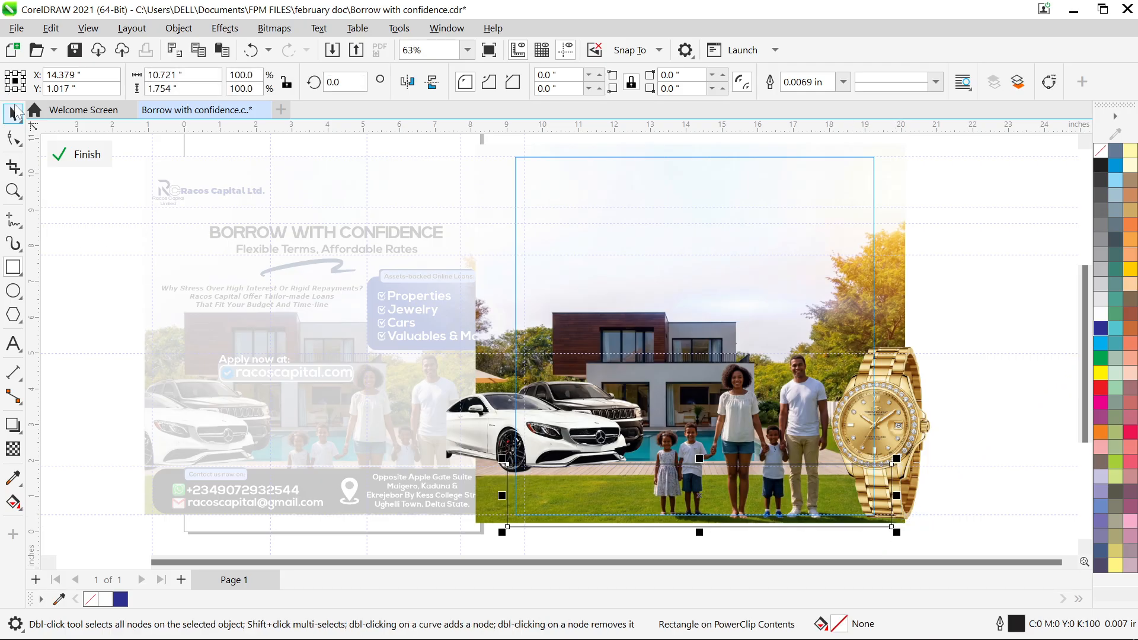
- Round all four corners of the lawn rectangle to a radius of about 0.496 in
{"action": "left_click", "coordinate": [13, 113]}
{"action": "left_click", "coordinate": [12, 138]}
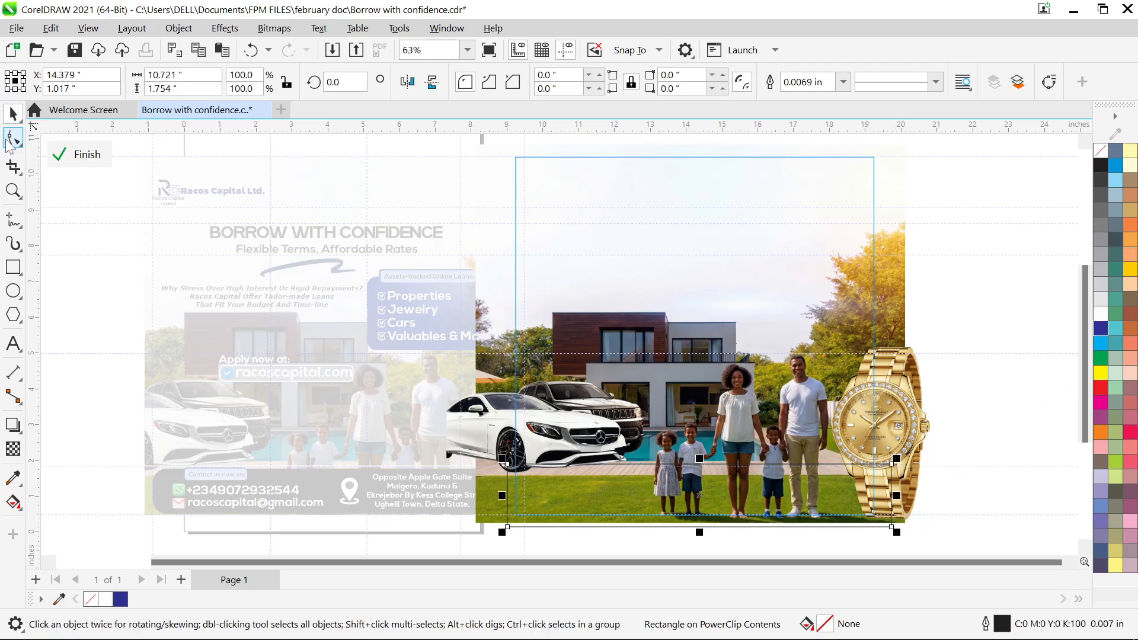
{"action": "mouse_move", "coordinate": [509, 465]}
{"action": "left_mouse_down"}
{"action": "mouse_move", "coordinate": [550, 467]}
{"action": "mouse_move", "coordinate": [525, 462]}
{"action": "left_mouse_up"}
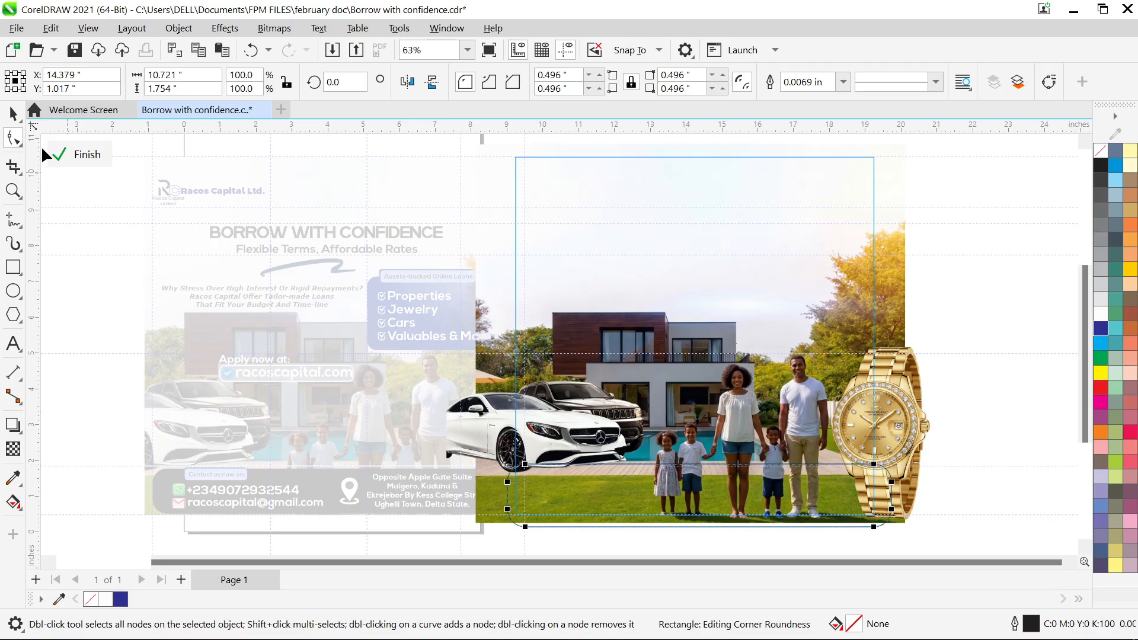
{"action": "left_click", "coordinate": [13, 113]}
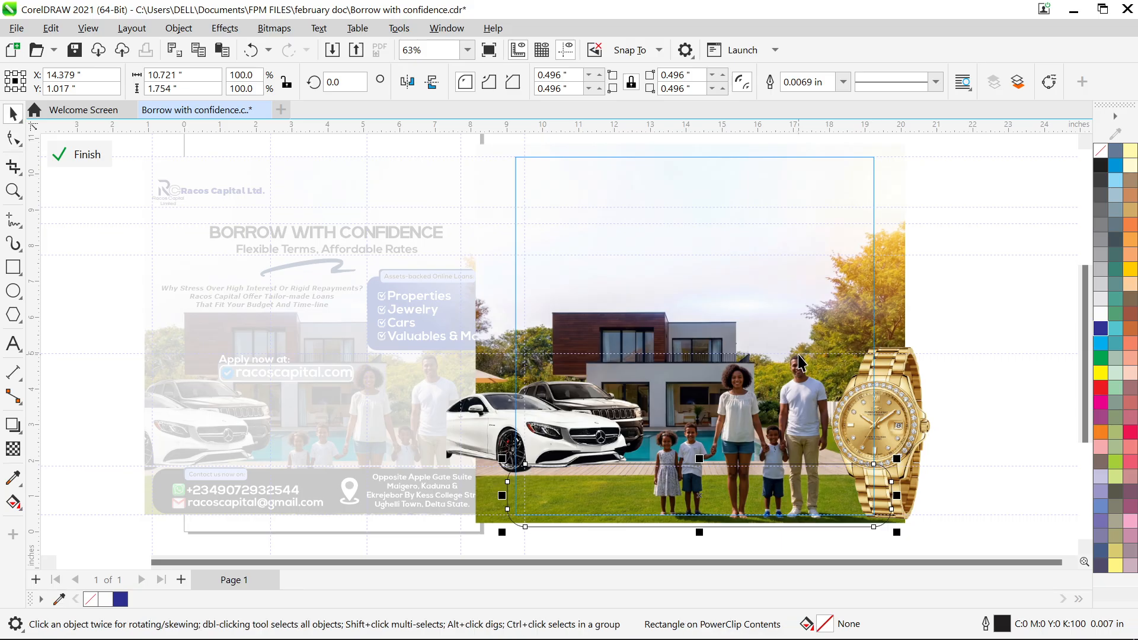
- Set the rounded rectangle's outline to 0.03125 in wide and colour it white (C0 M0 Y0 K0)
{"action": "key", "text": "F12"}
{"action": "left_click", "coordinate": [487, 232]}
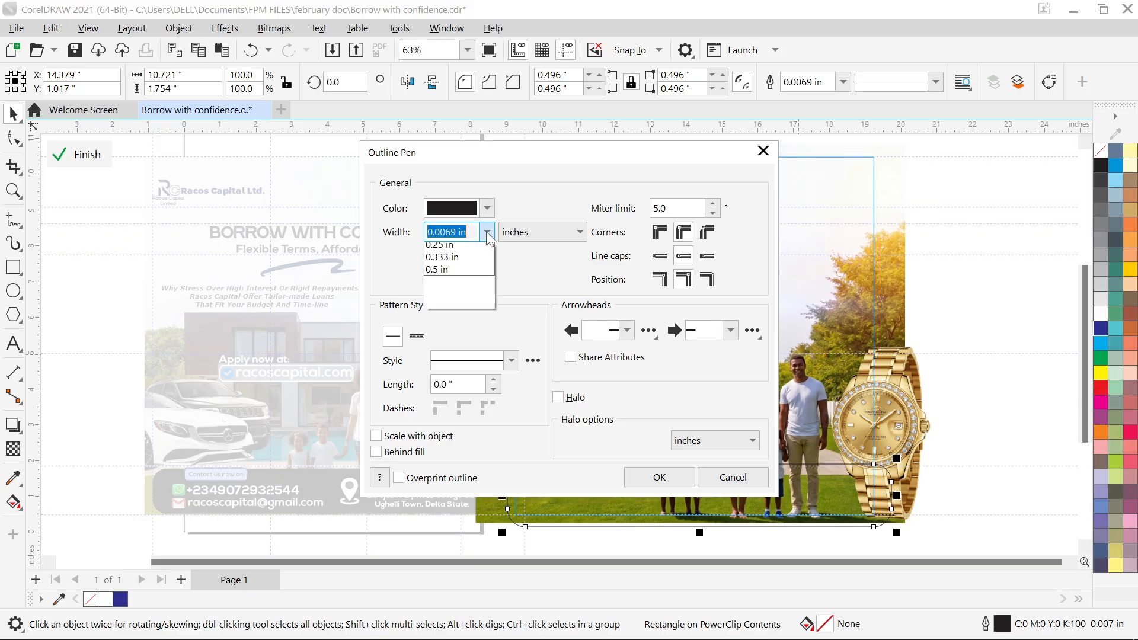
{"action": "left_click", "coordinate": [456, 323]}
{"action": "left_click_drag", "start_coordinate": [536, 155], "coordinate": [376, 117]}
{"action": "left_click", "coordinate": [330, 194]}
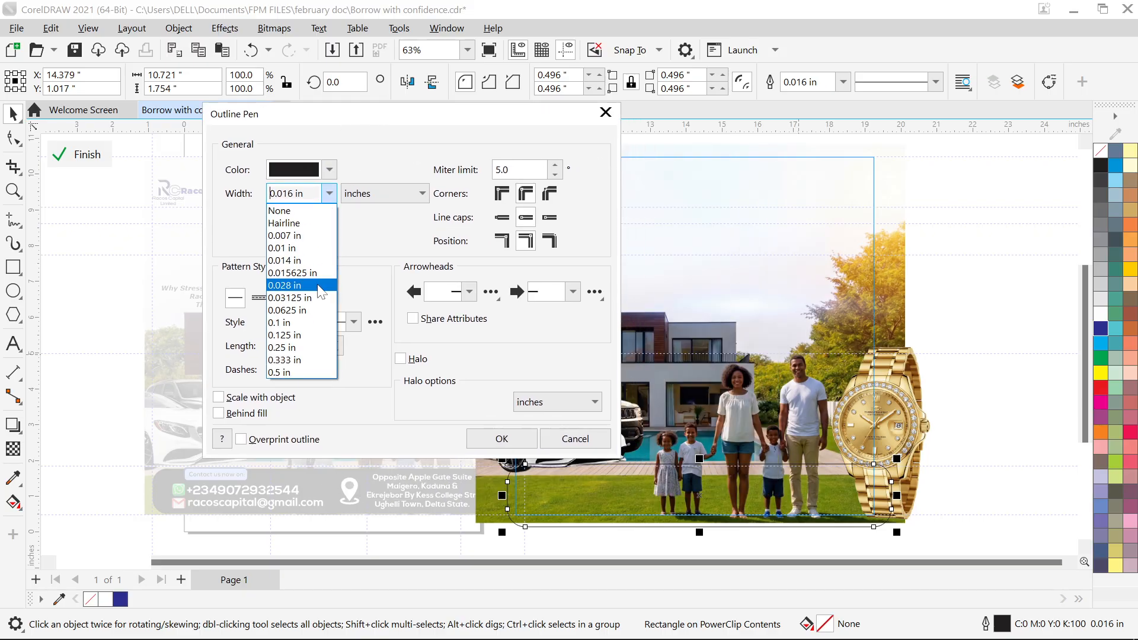
{"action": "left_click", "coordinate": [315, 299]}
{"action": "left_click", "coordinate": [332, 166]}
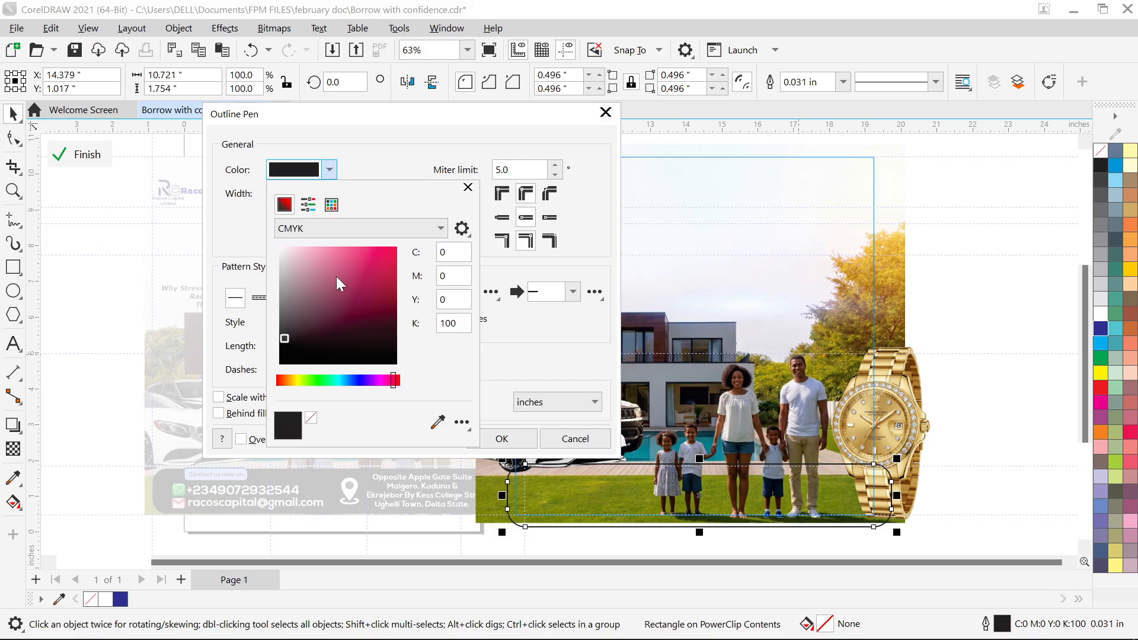
{"action": "left_click_drag", "start_coordinate": [338, 287], "coordinate": [187, 206]}
{"action": "left_click", "coordinate": [355, 161]}
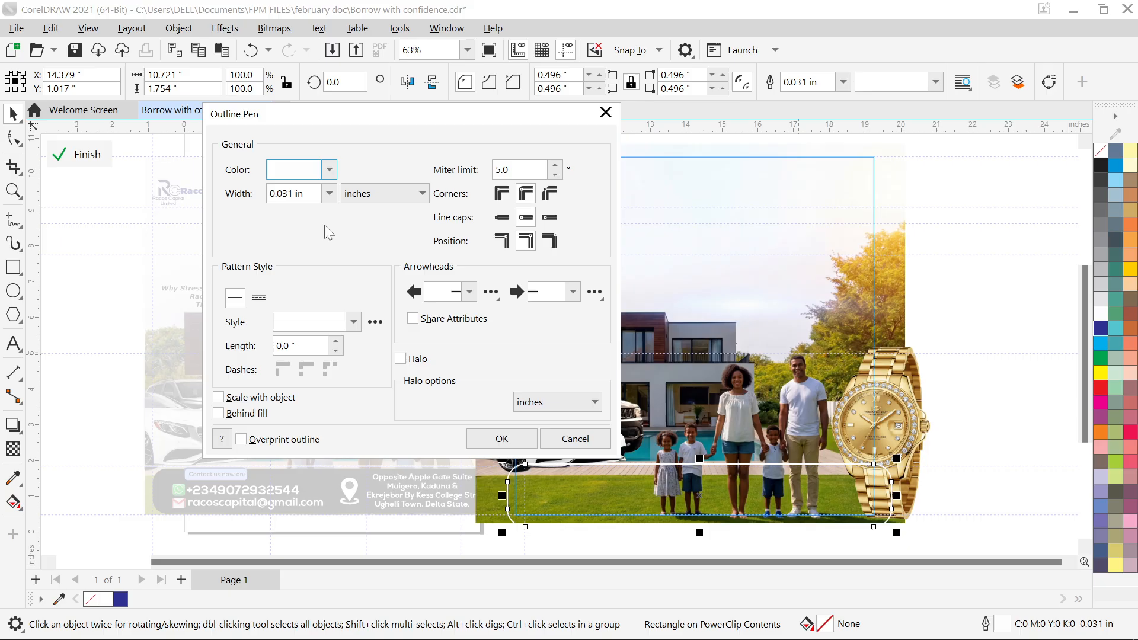
- Thicken the rounded rectangle's white outline to 0.0625 in and finish editing the new square's PowerClip
{"action": "left_click", "coordinate": [330, 194]}
{"action": "left_click", "coordinate": [289, 312]}
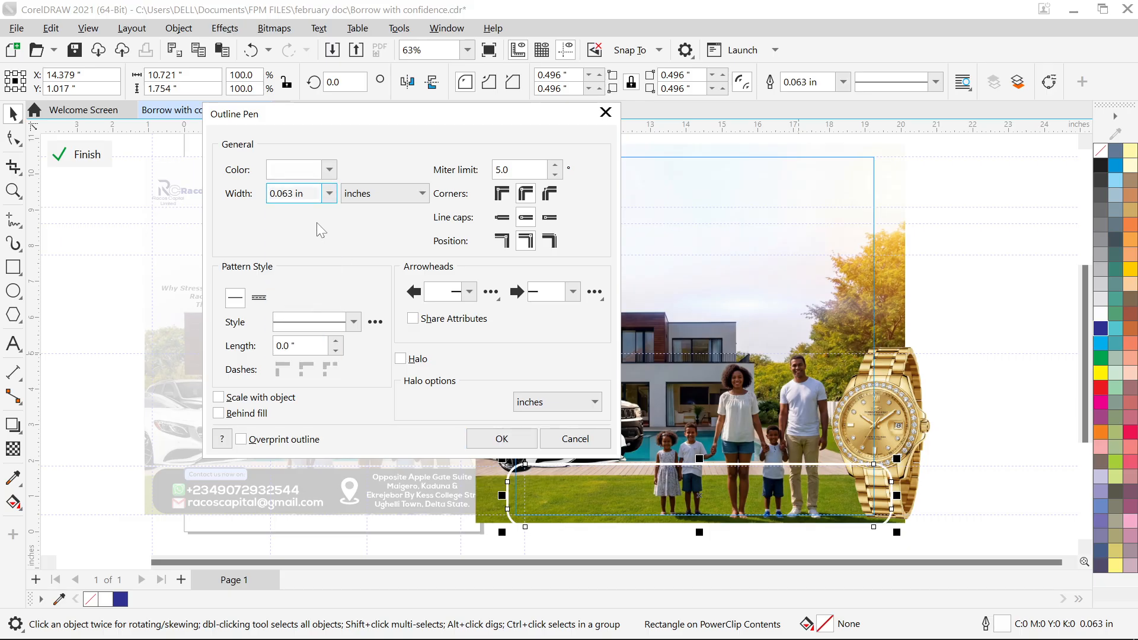
{"action": "left_click", "coordinate": [332, 198]}
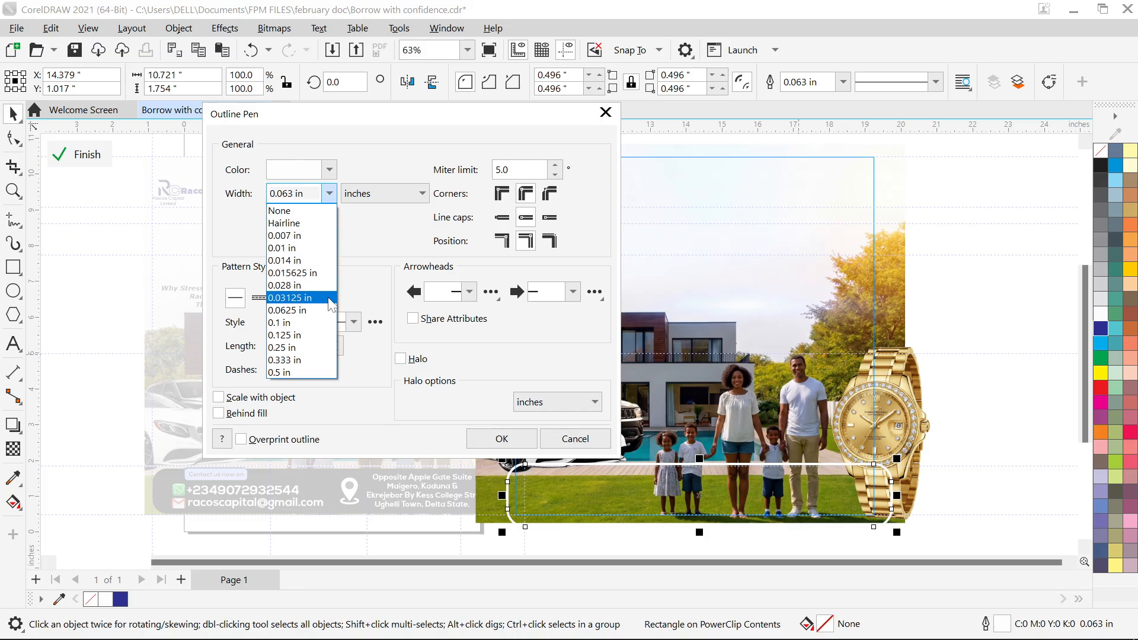
{"action": "left_click", "coordinate": [309, 299]}
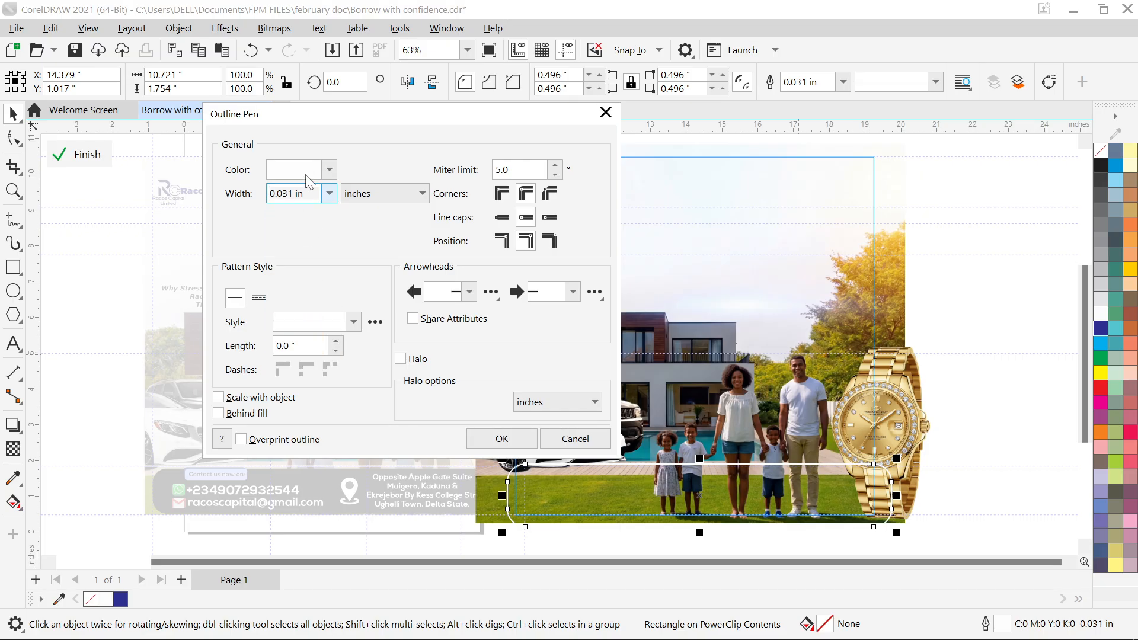
{"action": "left_click", "coordinate": [330, 200]}
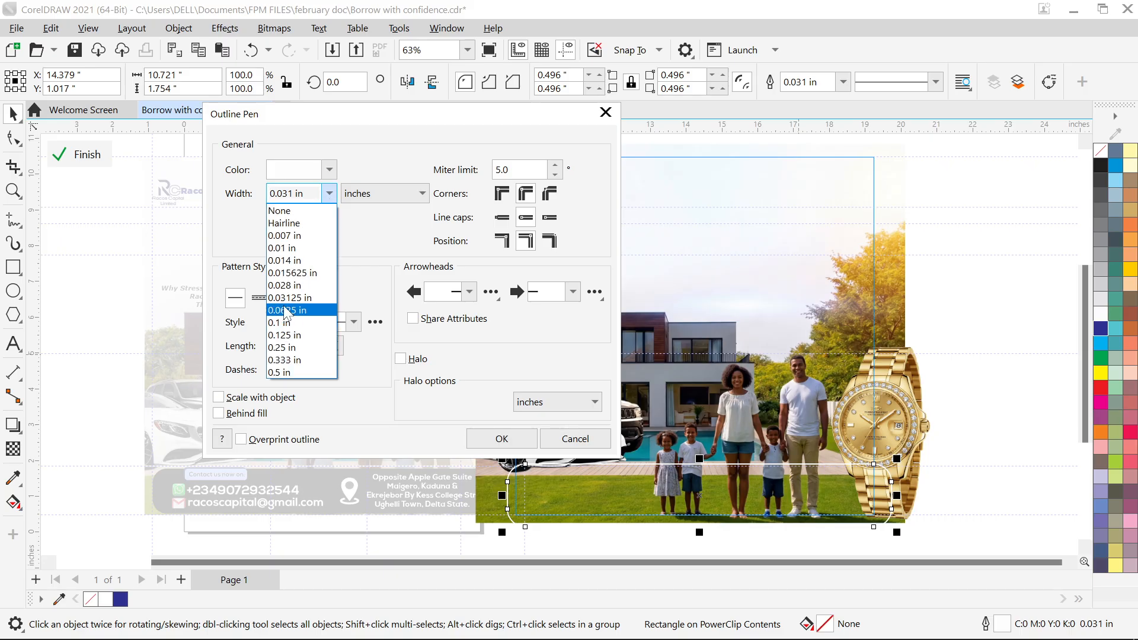
{"action": "left_click", "coordinate": [296, 310]}
{"action": "left_click", "coordinate": [508, 439]}
{"action": "right_click", "coordinate": [711, 251]}
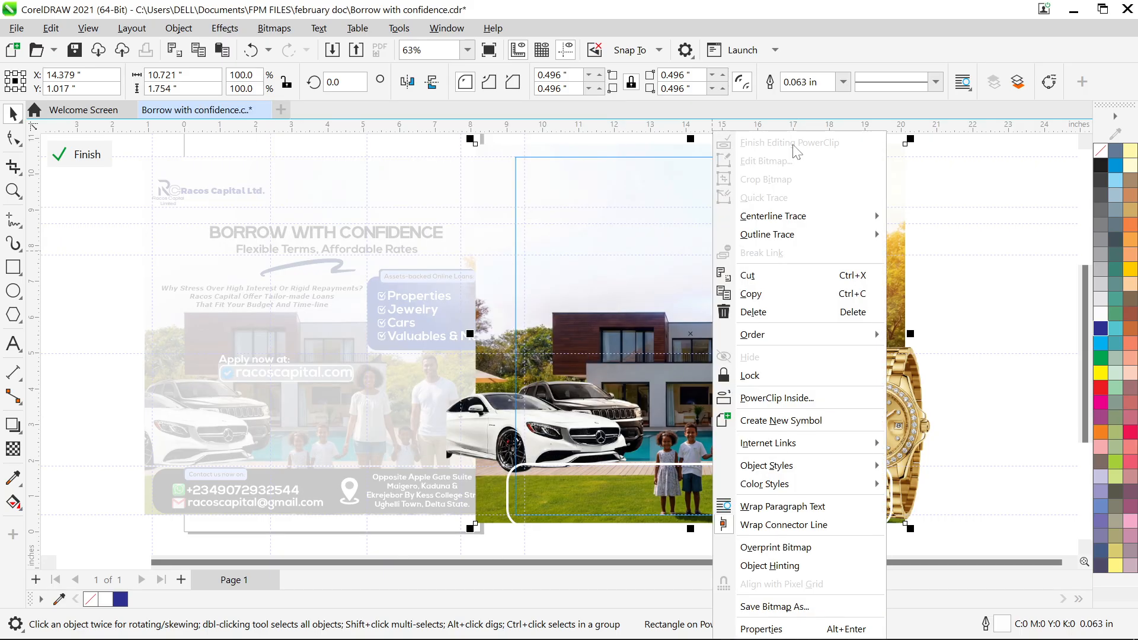
{"action": "left_click", "coordinate": [793, 143]}
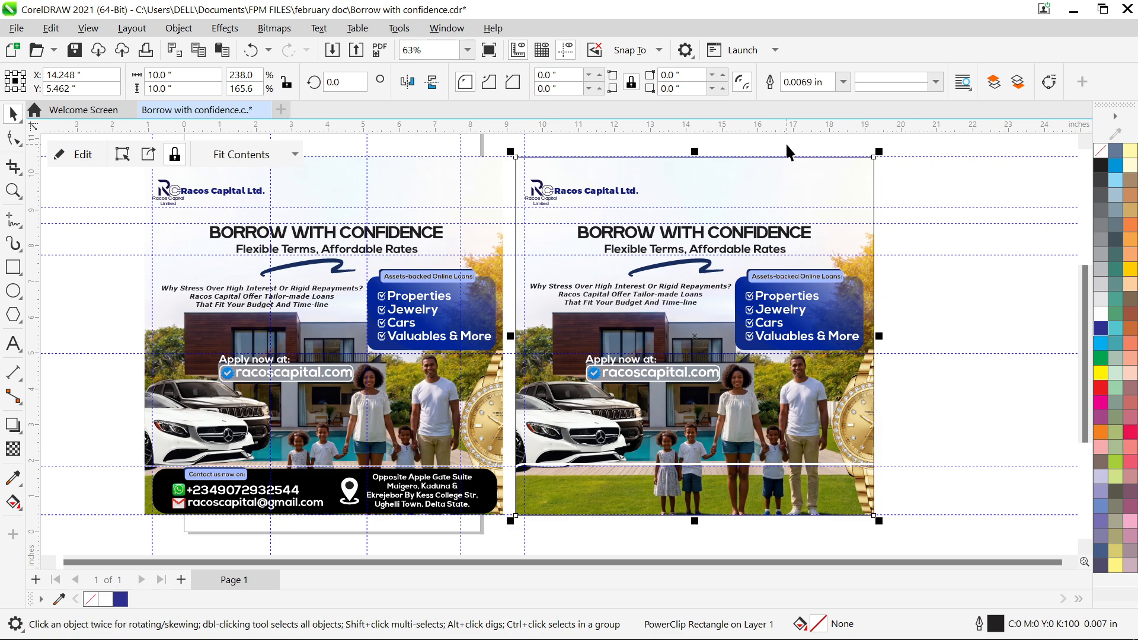
- Reopen the new square's PowerClip, move the white rounded outline slightly down to Y 0.977 in, and finish editing
{"action": "double_click", "coordinate": [749, 474]}
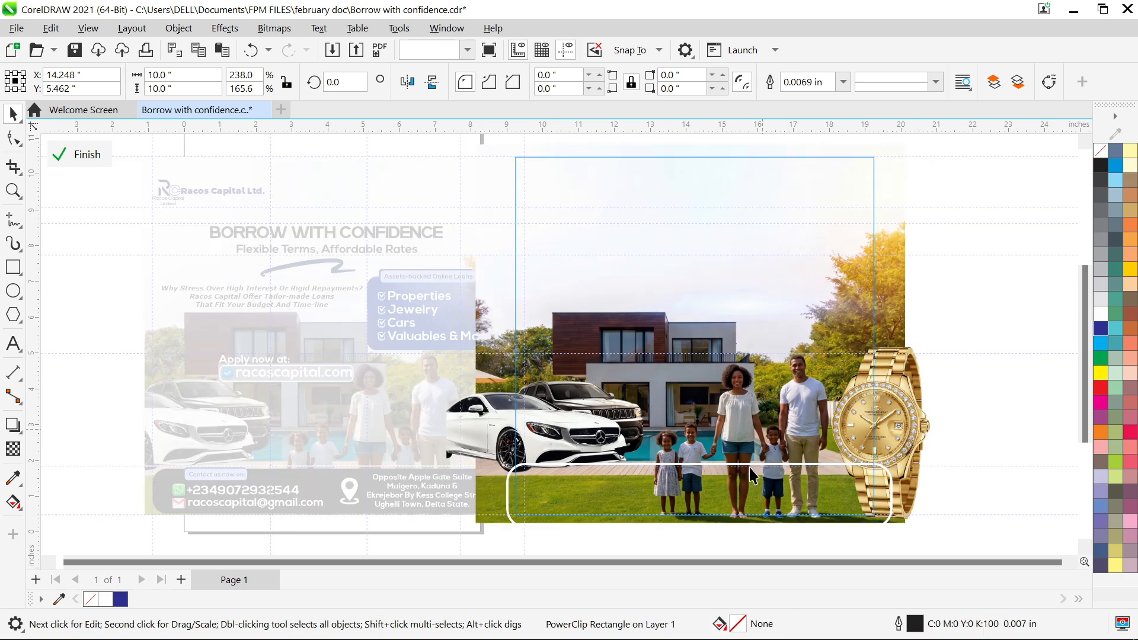
{"action": "left_click", "coordinate": [749, 468]}
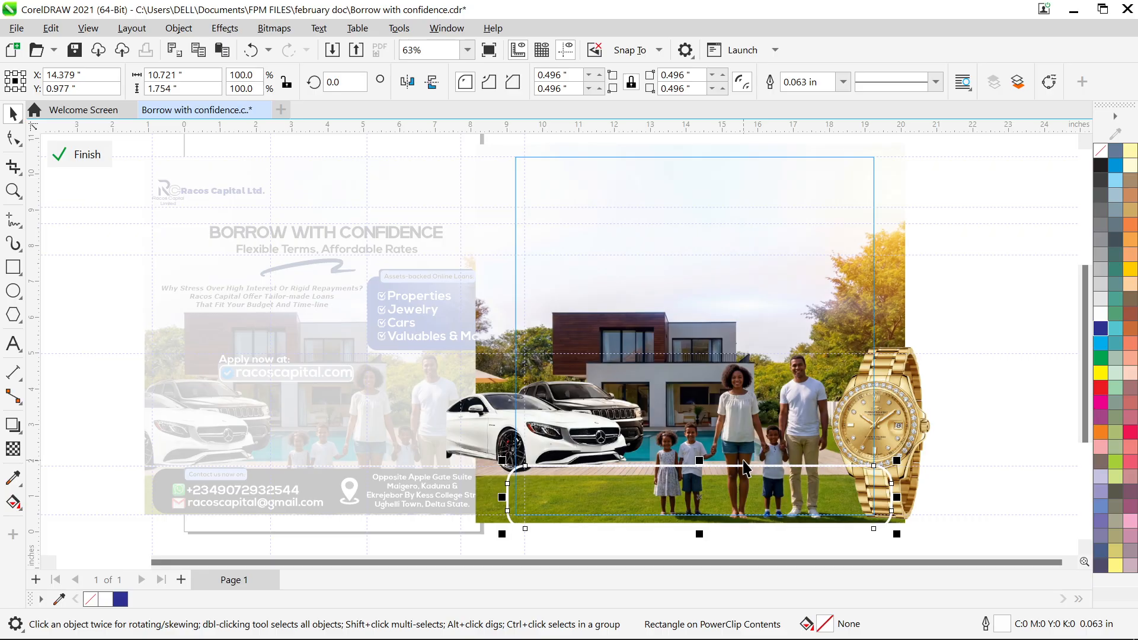
{"action": "left_click_drag", "start_coordinate": [744, 468], "coordinate": [744, 469]}
{"action": "right_click", "coordinate": [744, 468]}
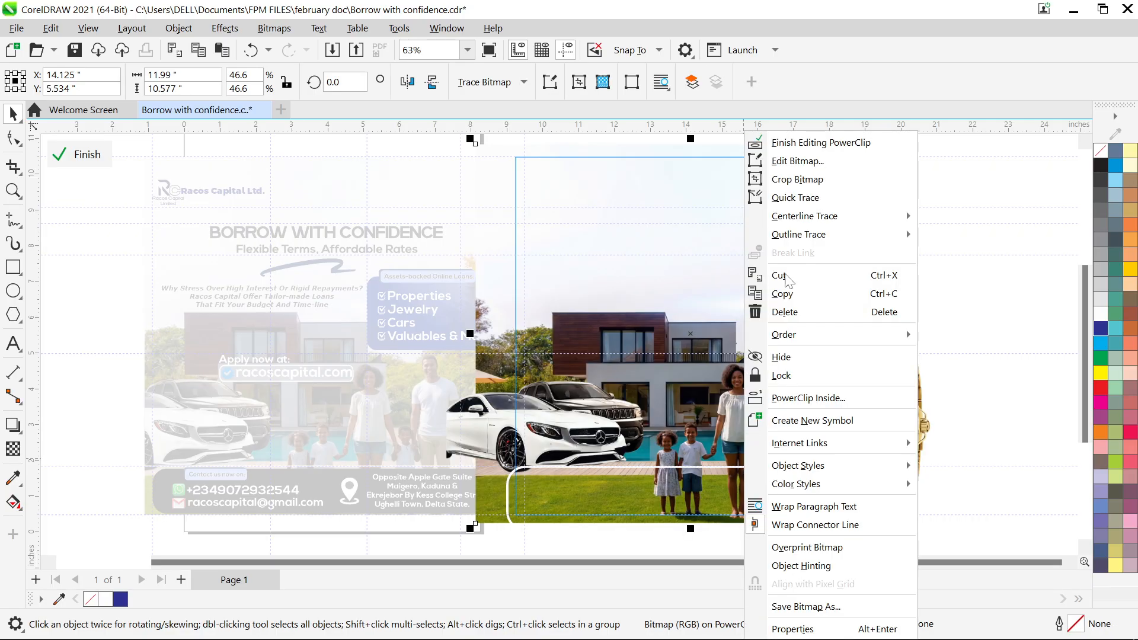
{"action": "left_click", "coordinate": [784, 142]}
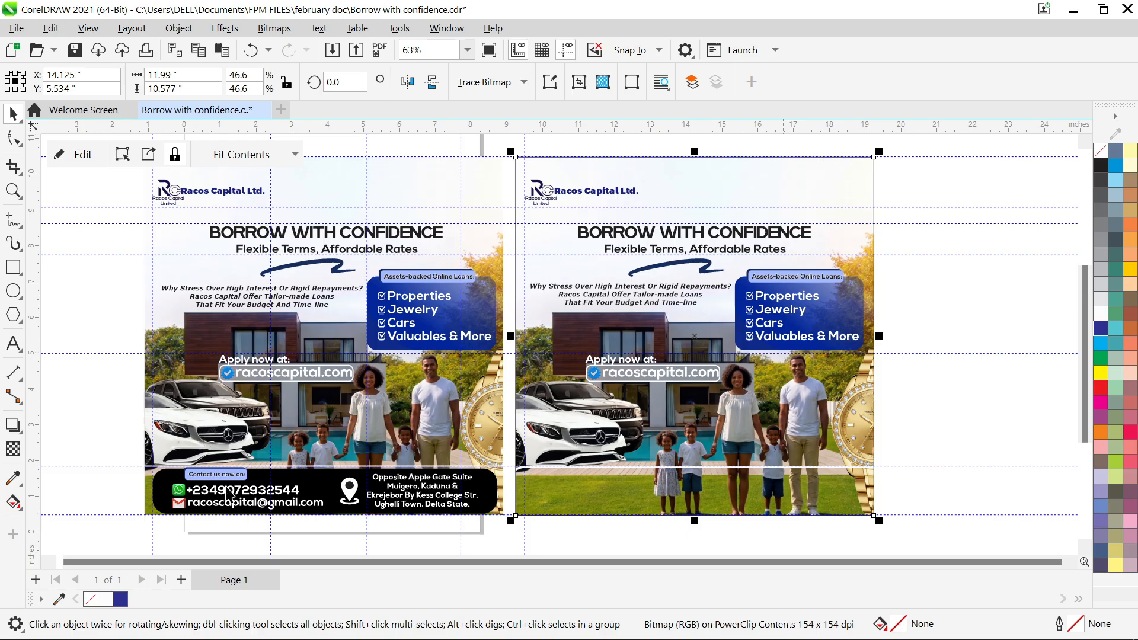
- Draw a rectangle about 9.05 by 1.075 in over the new flyer's lawn and round its corners to about 0.414 in
{"action": "left_click", "coordinate": [167, 481]}
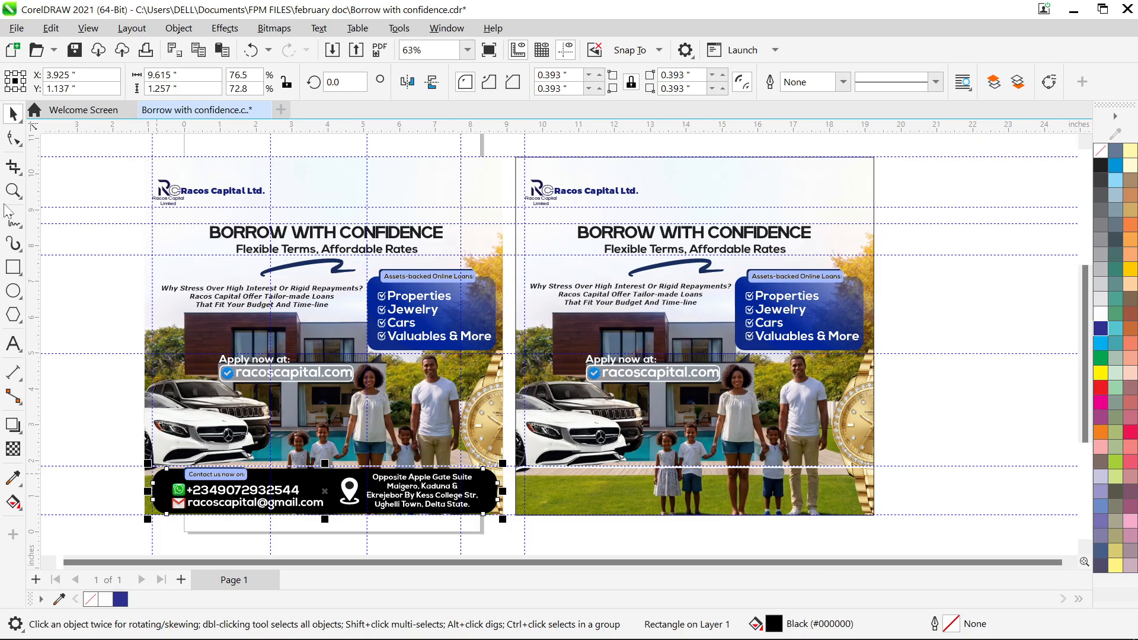
{"action": "left_click", "coordinate": [13, 266]}
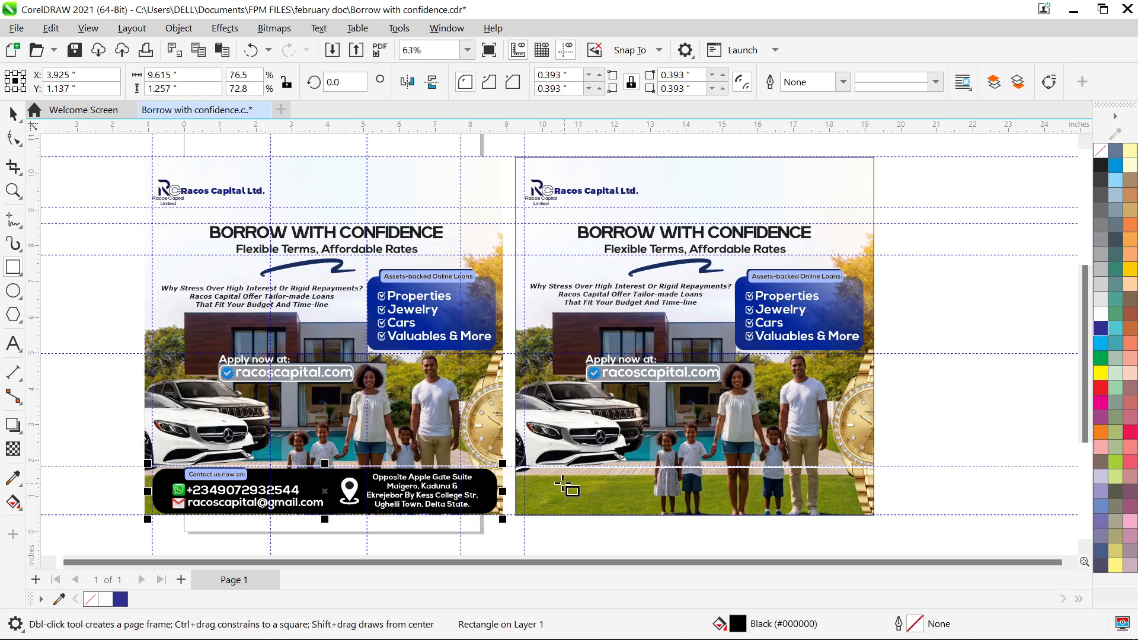
{"action": "left_click_drag", "start_coordinate": [532, 473], "coordinate": [855, 511]}
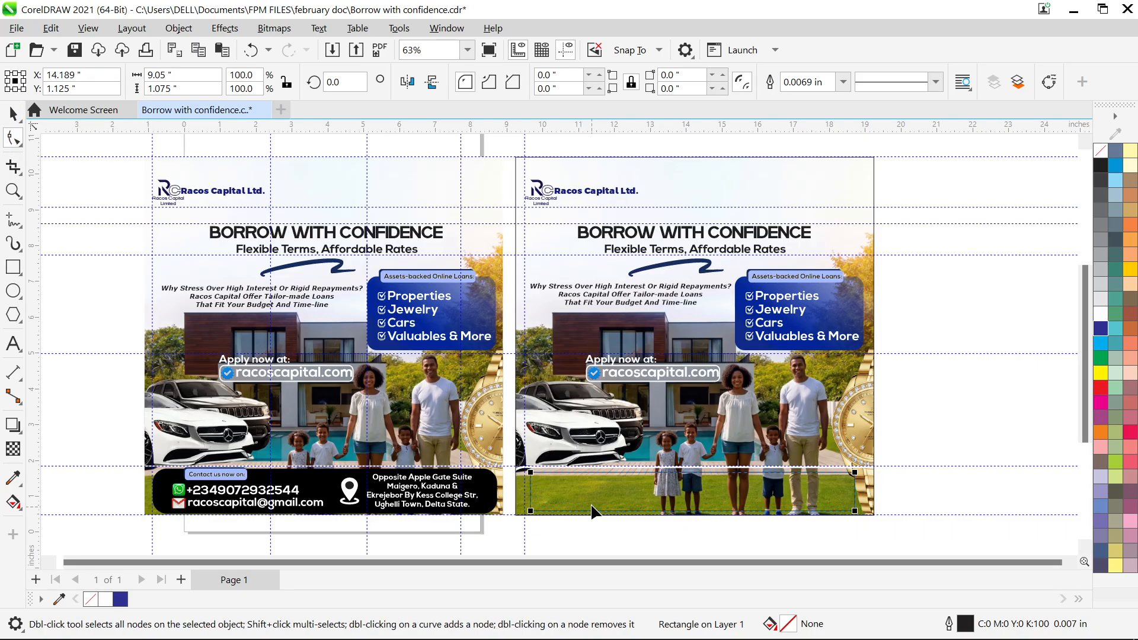
{"action": "left_click_drag", "start_coordinate": [531, 473], "coordinate": [546, 473]}
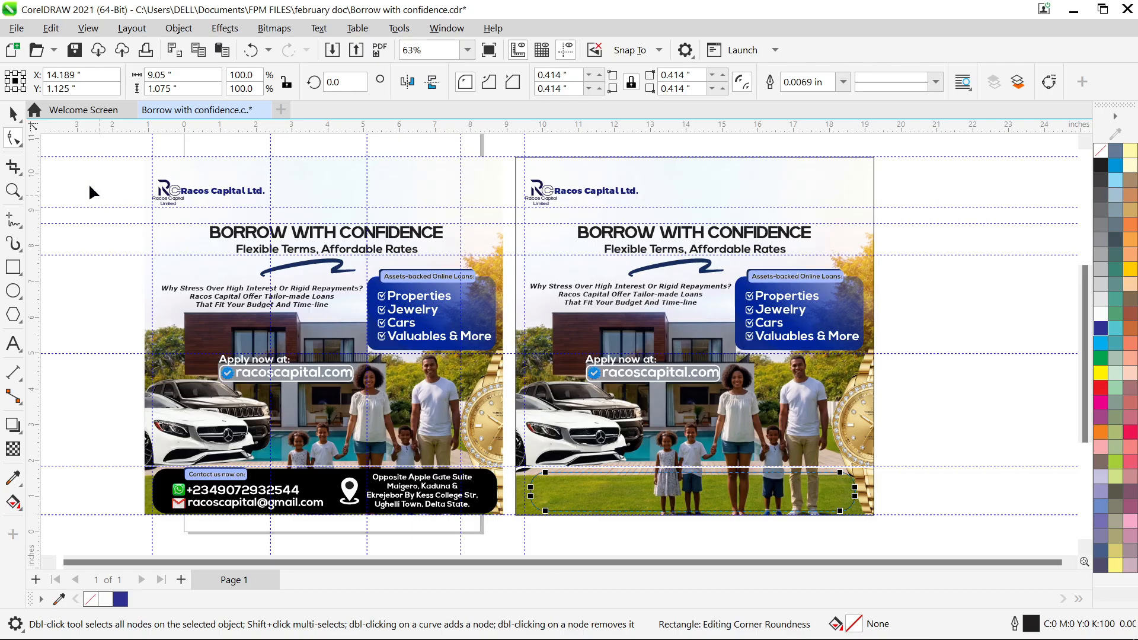
{"action": "left_click", "coordinate": [13, 113]}
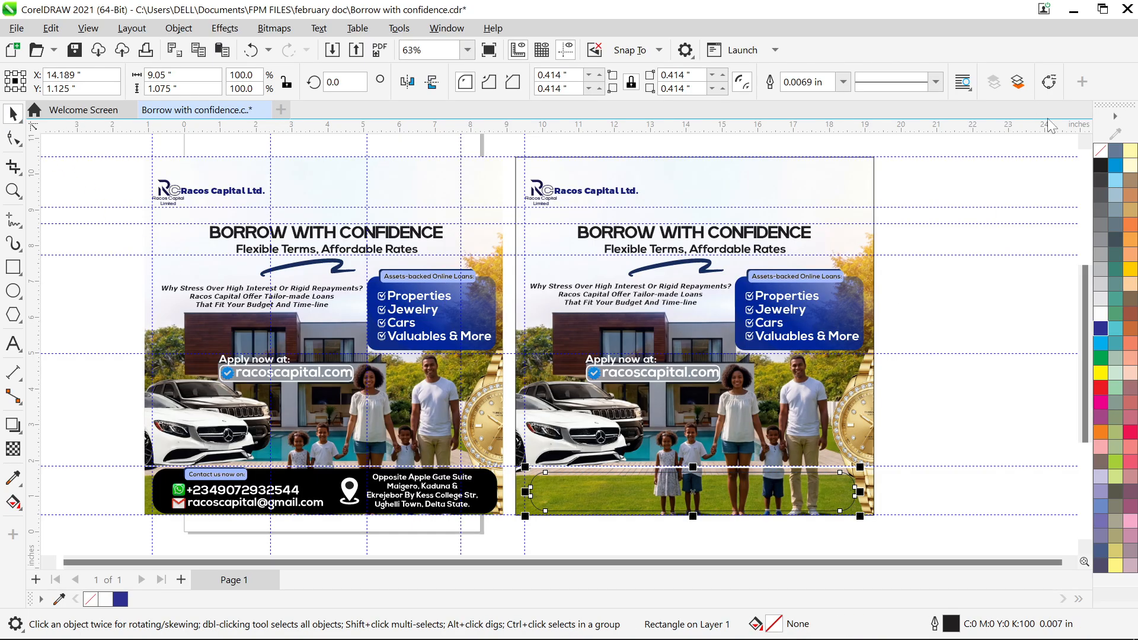
- Try a black fill (C0 M0 Y0 K100) on the new rounded rectangle, and delete the shape
{"action": "left_click", "coordinate": [1101, 166]}
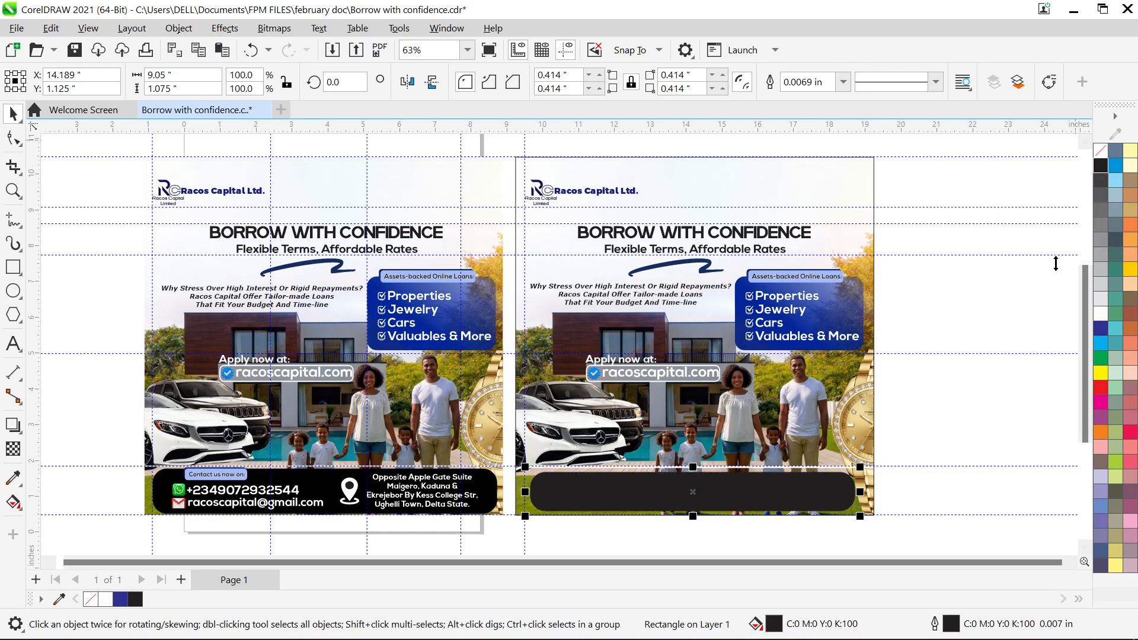
{"action": "left_click", "coordinate": [981, 409]}
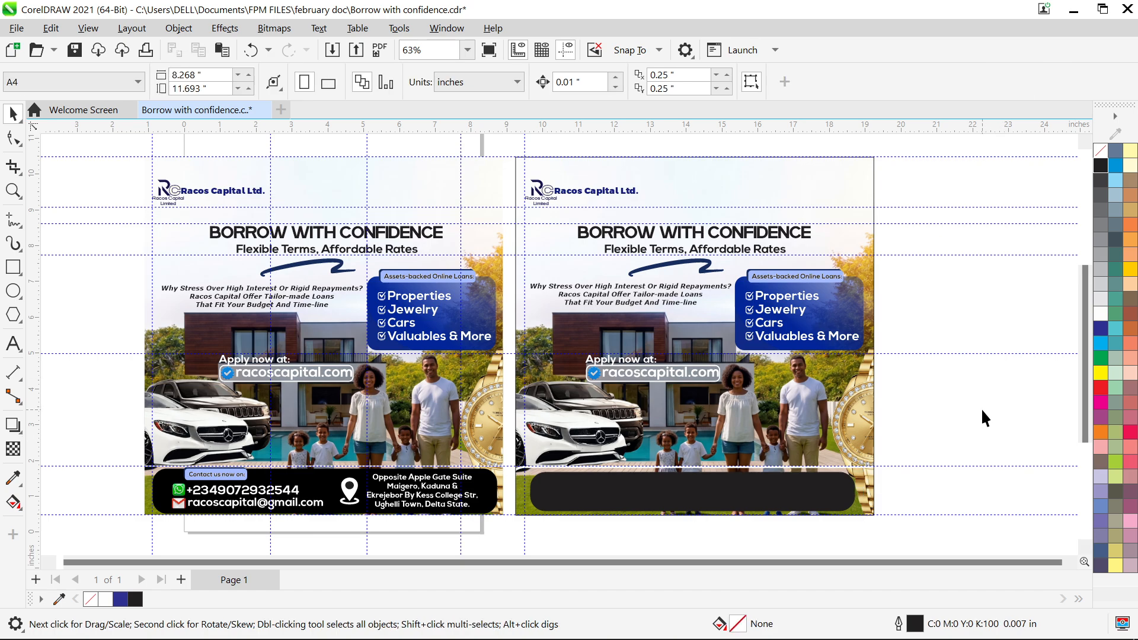
{"action": "left_click", "coordinate": [699, 491]}
{"action": "key", "text": "Delete"}
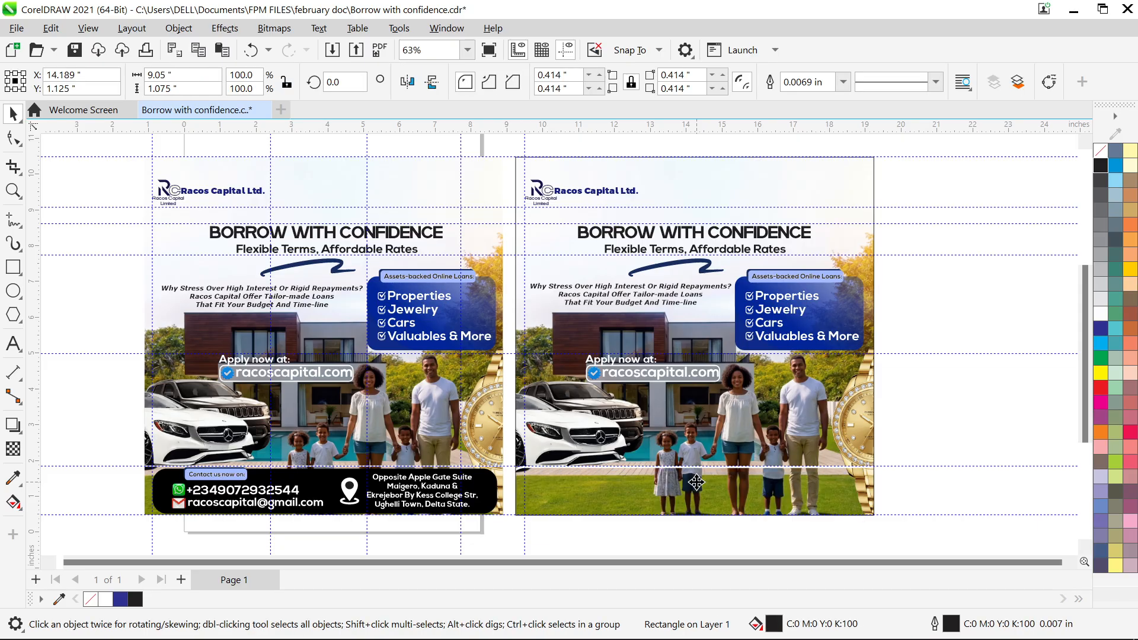
- Group the original flyer's black contact panel with its text and icons, and place a copy across the new flyer's base
{"action": "left_click_drag", "start_coordinate": [411, 483], "coordinate": [411, 483]}
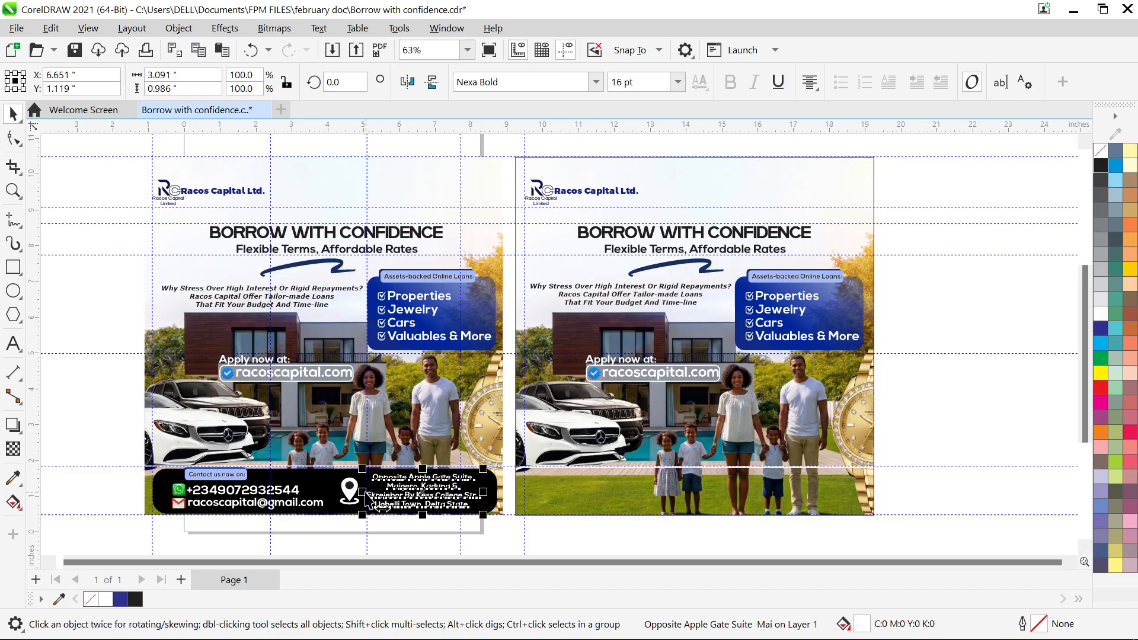
{"action": "left_click", "coordinate": [350, 491]}
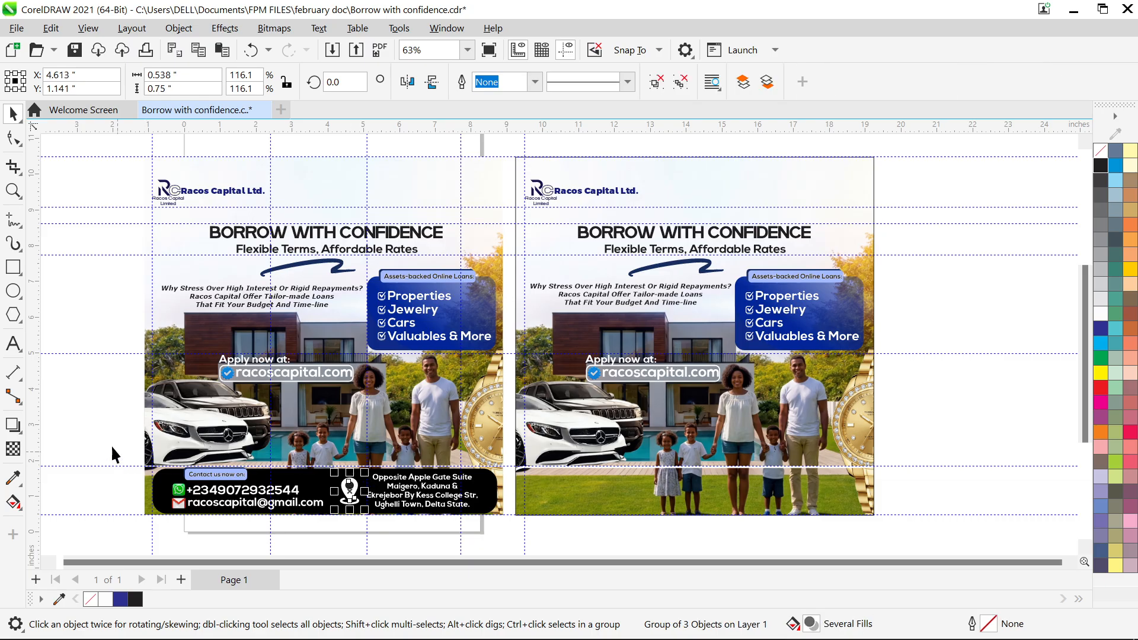
{"action": "left_click_drag", "start_coordinate": [83, 446], "coordinate": [500, 514]}
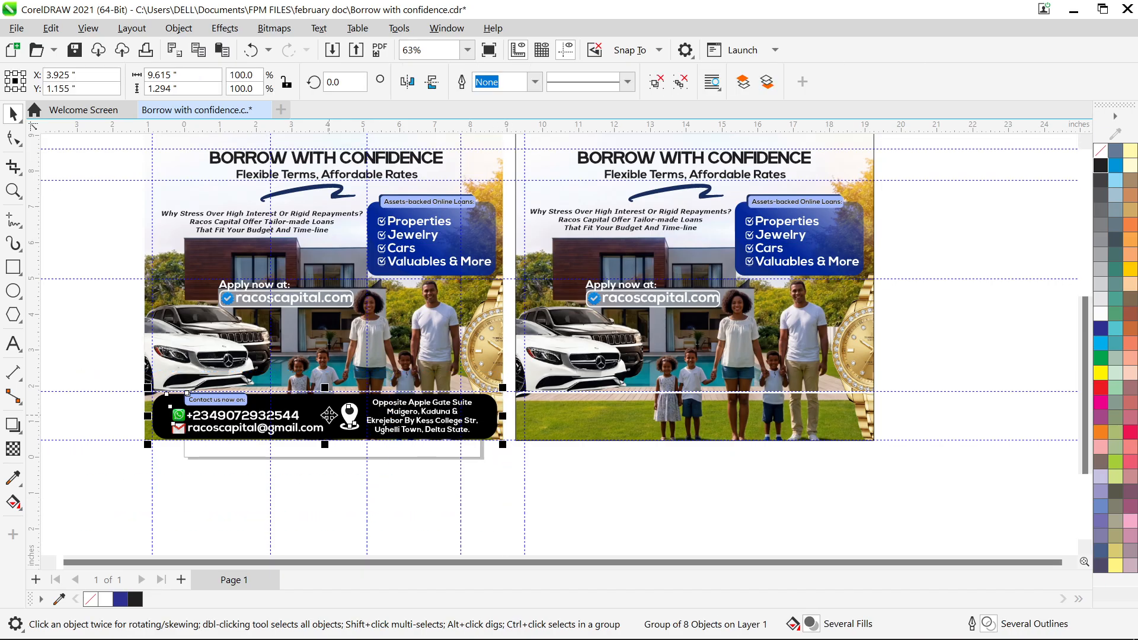
{"action": "left_click_drag", "start_coordinate": [326, 418], "coordinate": [699, 417]}
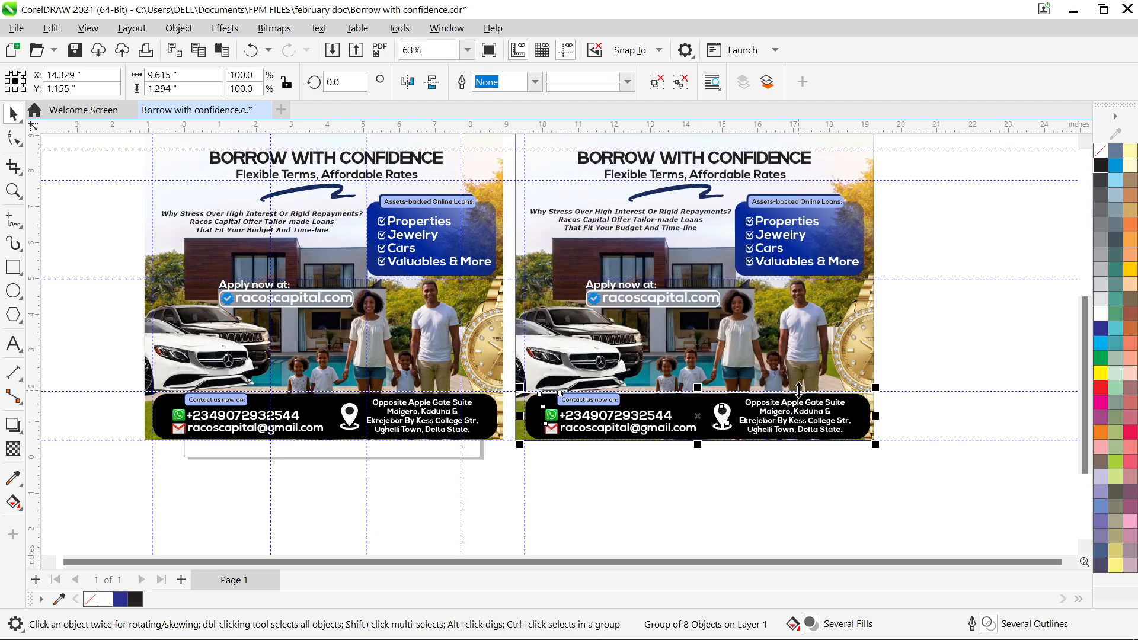
{"action": "key", "text": "F4"}
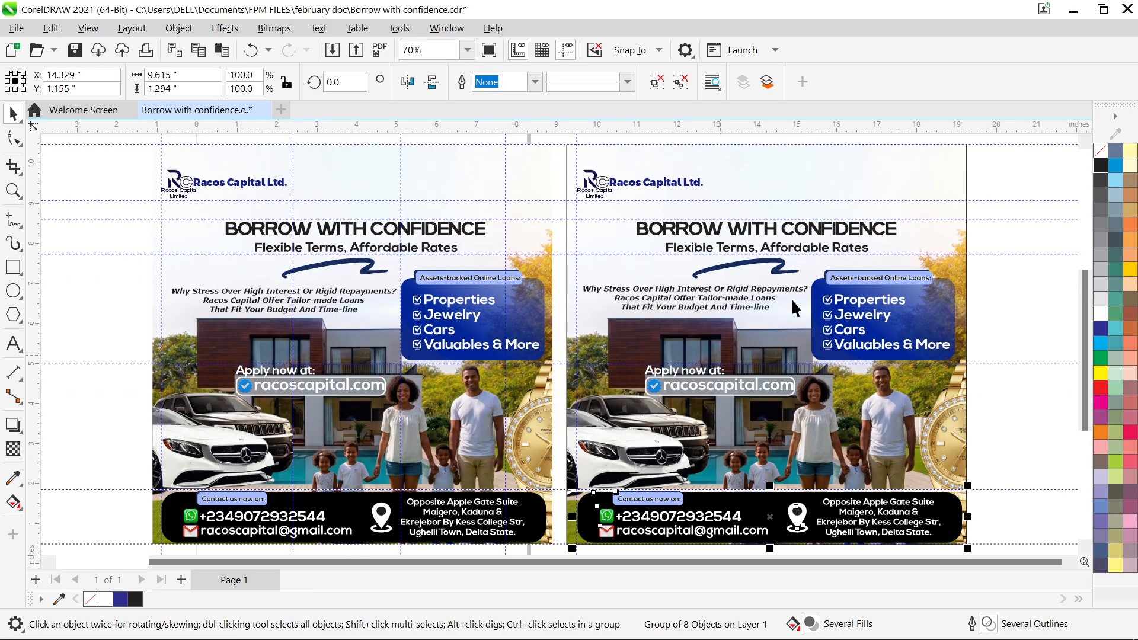
- Set the outline width of the new 10 by 10 inch PowerClip square to None
{"action": "left_click", "coordinate": [822, 178]}
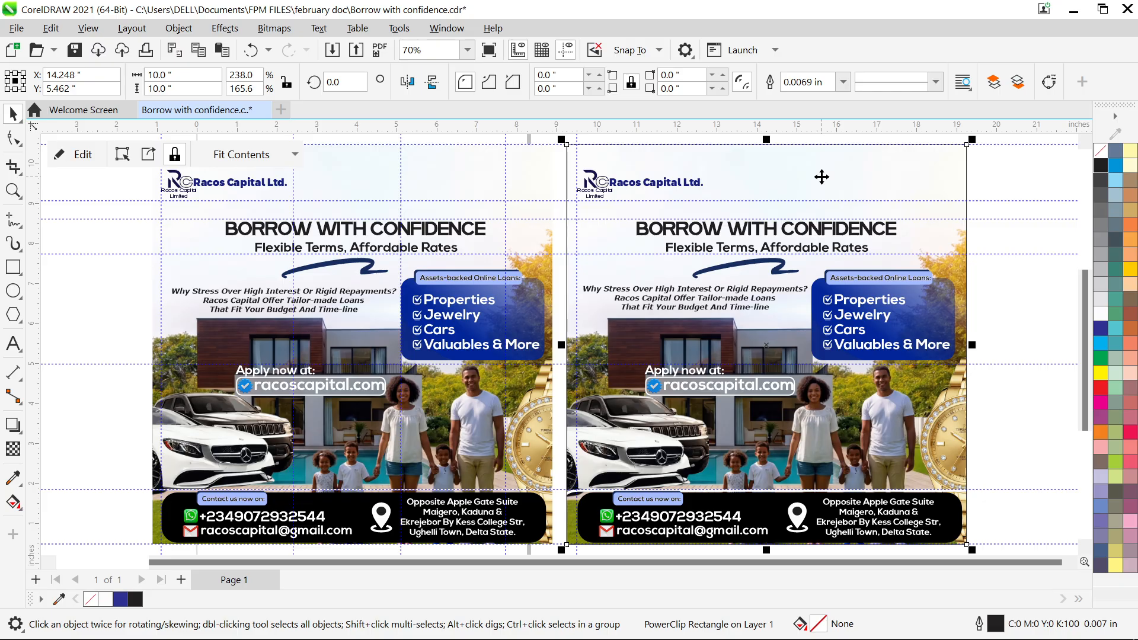
{"action": "key", "text": "F12"}
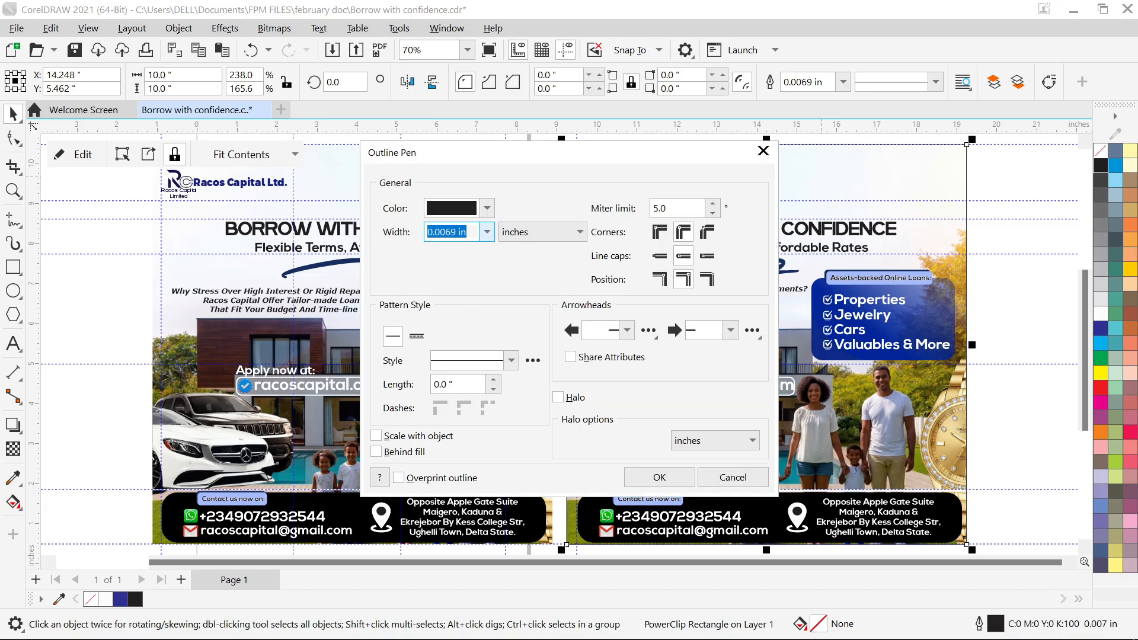
{"action": "left_click", "coordinate": [487, 231]}
{"action": "left_click", "coordinate": [463, 251]}
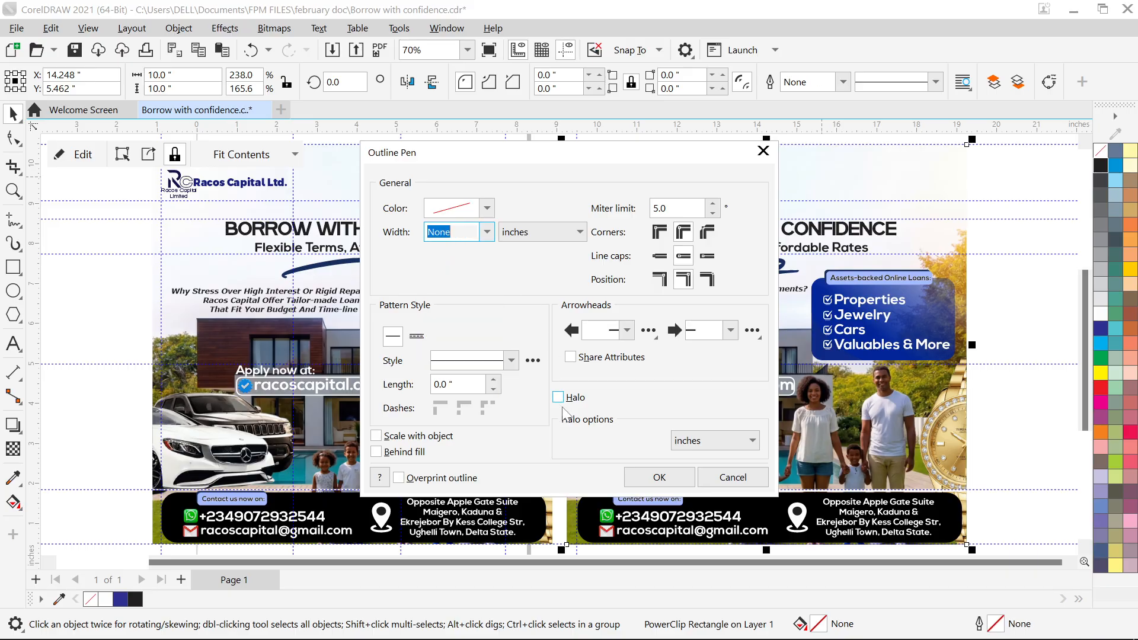
{"action": "left_click", "coordinate": [659, 478]}
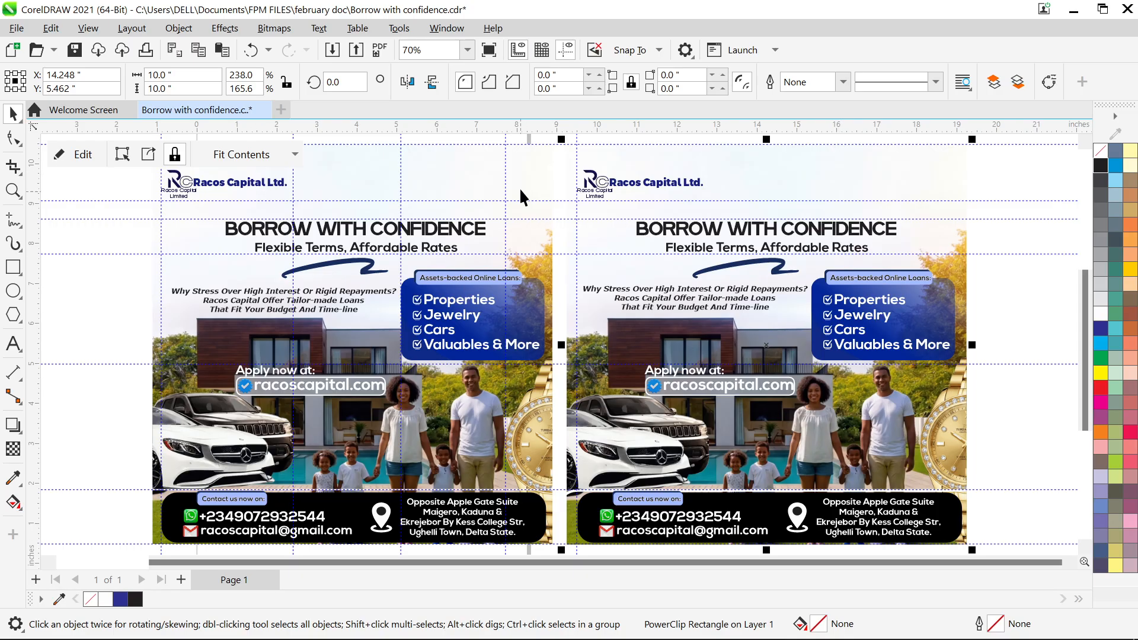
- Copy three vertical guidelines from the original onto the new flyer, including ones at X 18.083 and 12.761 in, and compare both flyers in full-screen preview
{"action": "left_click", "coordinate": [506, 173]}
{"action": "left_click_drag", "start_coordinate": [506, 174], "coordinate": [920, 204]}
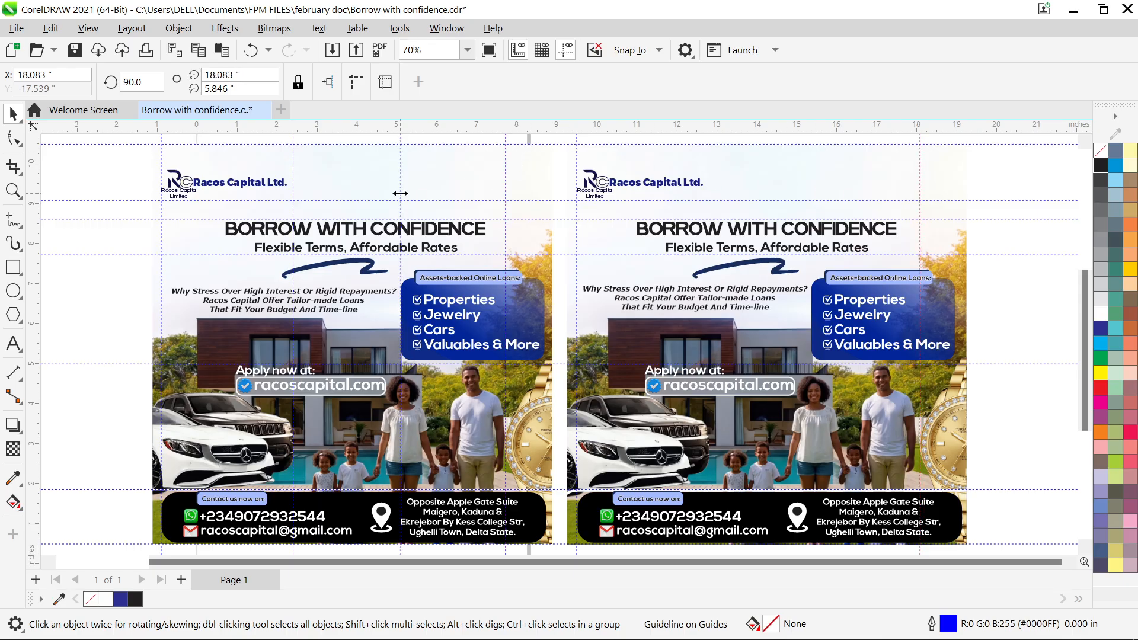
{"action": "left_click_drag", "start_coordinate": [401, 193], "coordinate": [811, 319]}
{"action": "left_click", "coordinate": [298, 169]}
{"action": "left_click_drag", "start_coordinate": [293, 191], "coordinate": [711, 254]}
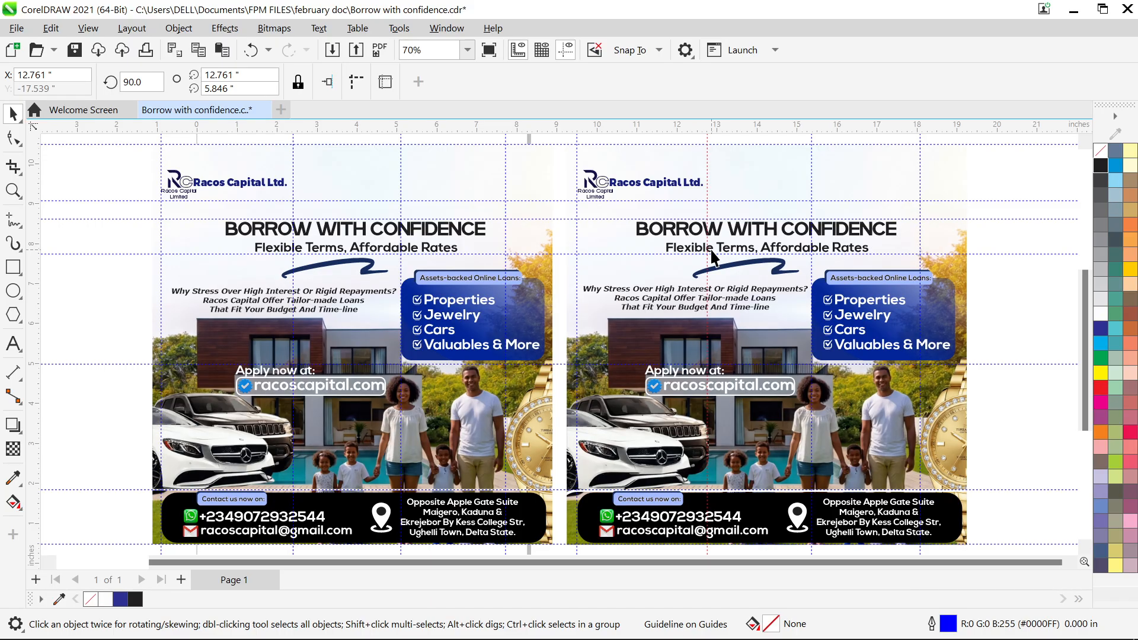
{"action": "key", "text": "F9"}
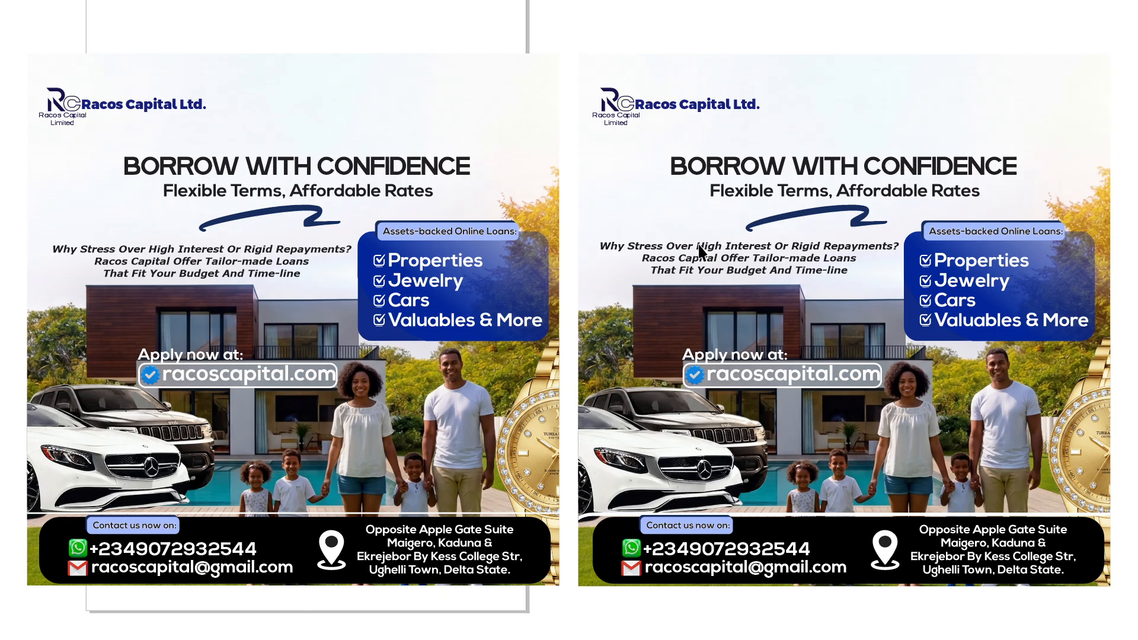
{"action": "left_click", "coordinate": [698, 251]}
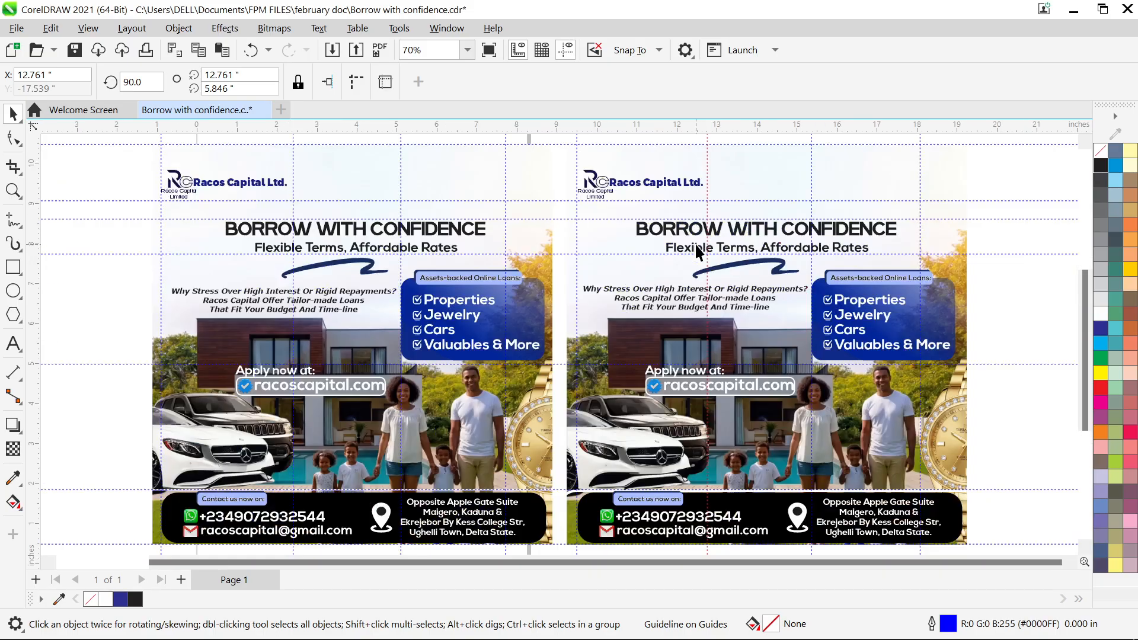